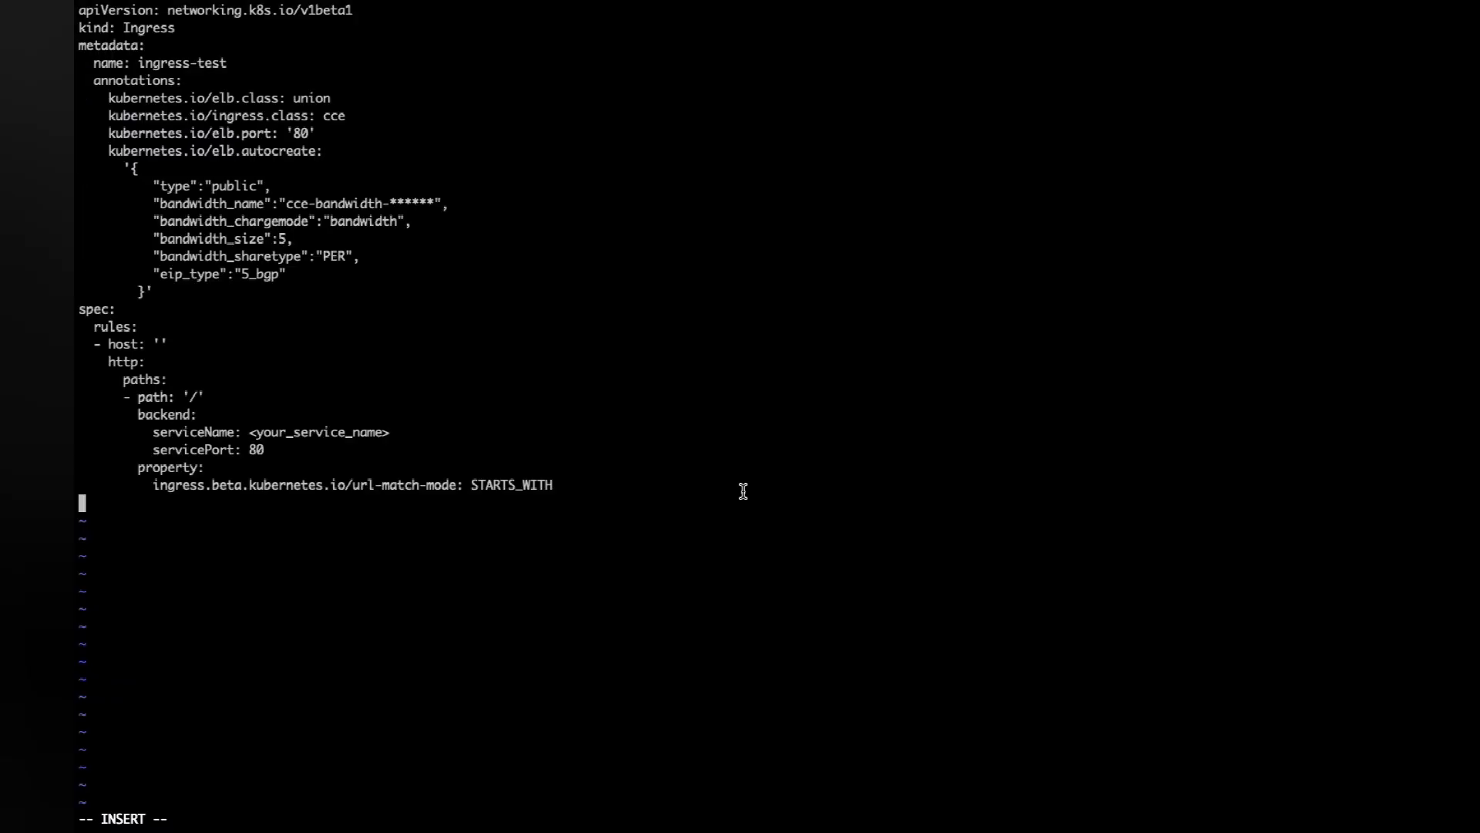
Replace the backend serviceName placeholder in the Ingress manifest with nginx-nodeport
{"action": "key", "text": "Up"}
{"action": "key", "text": "Up"}
{"action": "key", "text": "Up"}
{"action": "key", "text": "Up"}
{"action": "key", "text": "Right"}
{"action": "key", "text": "Right"}
{"action": "key", "text": "Right"}
{"action": "key", "text": "Right"}
{"action": "key", "text": "Right"}
{"action": "key", "text": "Right"}
{"action": "key", "text": "Right"}
{"action": "key", "text": "Right"}
{"action": "key", "text": "Right"}
{"action": "key", "text": "Right"}
{"action": "key", "text": "Right"}
{"action": "key", "text": "Right"}
{"action": "key", "text": "Right"}
{"action": "key", "text": "Right"}
{"action": "key", "text": "Right"}
{"action": "key", "text": "Right"}
{"action": "key", "text": "Right"}
{"action": "key", "text": "Right"}
{"action": "key", "text": "Right"}
{"action": "key", "text": "Right"}
{"action": "key", "text": "Right"}
{"action": "key", "text": "Right"}
{"action": "key", "text": "Right"}
{"action": "key", "text": "Right"}
{"action": "key", "text": "Right"}
{"action": "key", "text": "Right"}
{"action": "key", "text": "Right"}
{"action": "key", "text": "Right"}
{"action": "key", "text": "Right"}
{"action": "key", "text": "Right"}
{"action": "key", "text": "Right"}
{"action": "key", "text": "Right"}
{"action": "key", "text": "Right"}
{"action": "key", "text": "Right"}
{"action": "key", "text": "Right"}
{"action": "key", "text": "Right"}
{"action": "key", "text": "Right"}
{"action": "key", "text": "Right"}
{"action": "key", "text": "Right"}
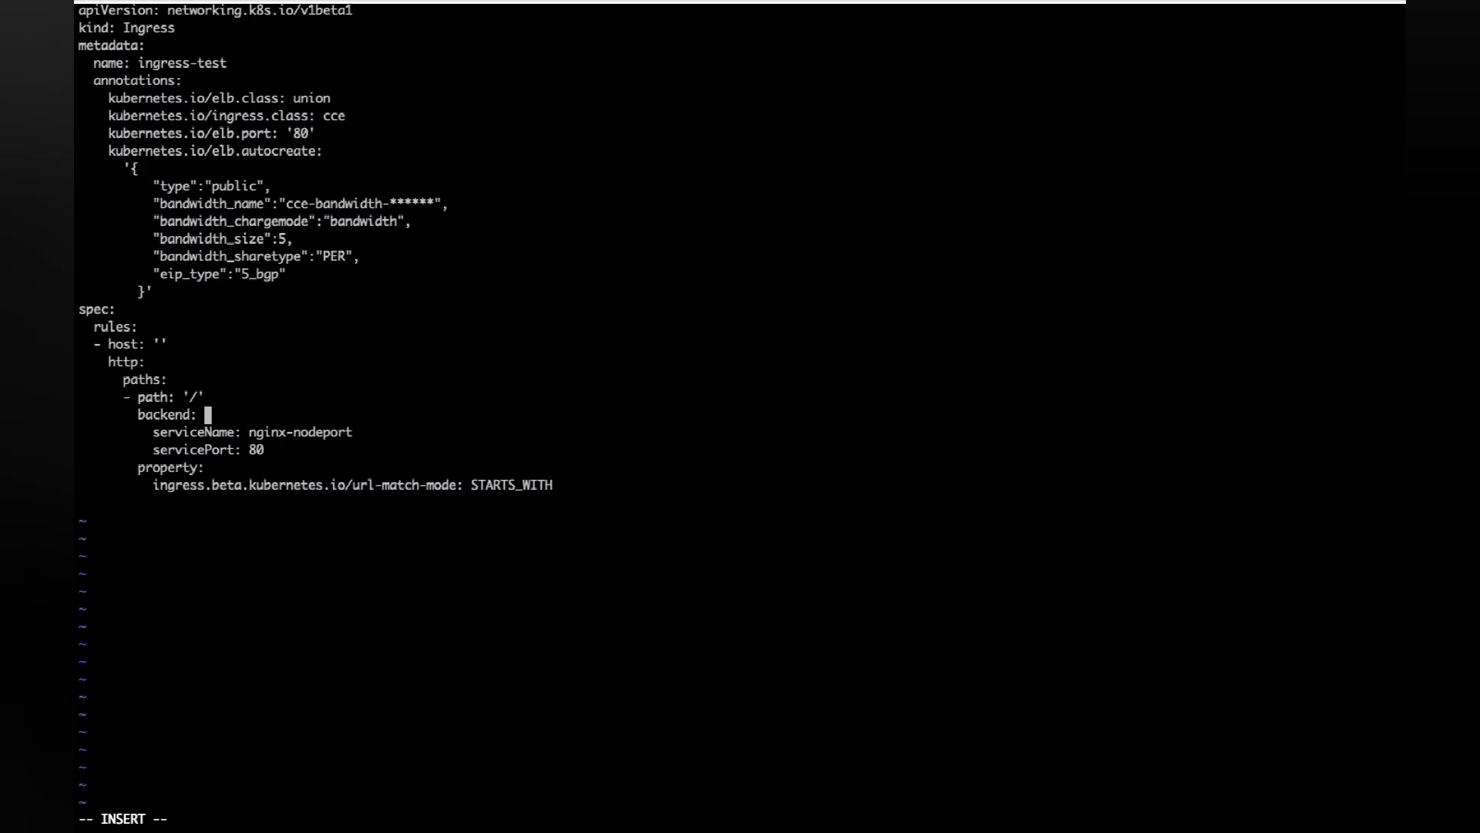
Change the bandwidth_name annotation value to cce-bandwidth-ingress, and save and close the manifest
{"action": "key", "text": "Up"}
{"action": "key", "text": "Up"}
{"action": "key", "text": "Up"}
{"action": "key", "text": "Up"}
{"action": "key", "text": "Up"}
{"action": "key", "text": "Up"}
{"action": "key", "text": "Up"}
{"action": "key", "text": "Up"}
{"action": "key", "text": "Up"}
{"action": "key", "text": "Up"}
{"action": "key", "text": "Up"}
{"action": "key", "text": "Up"}
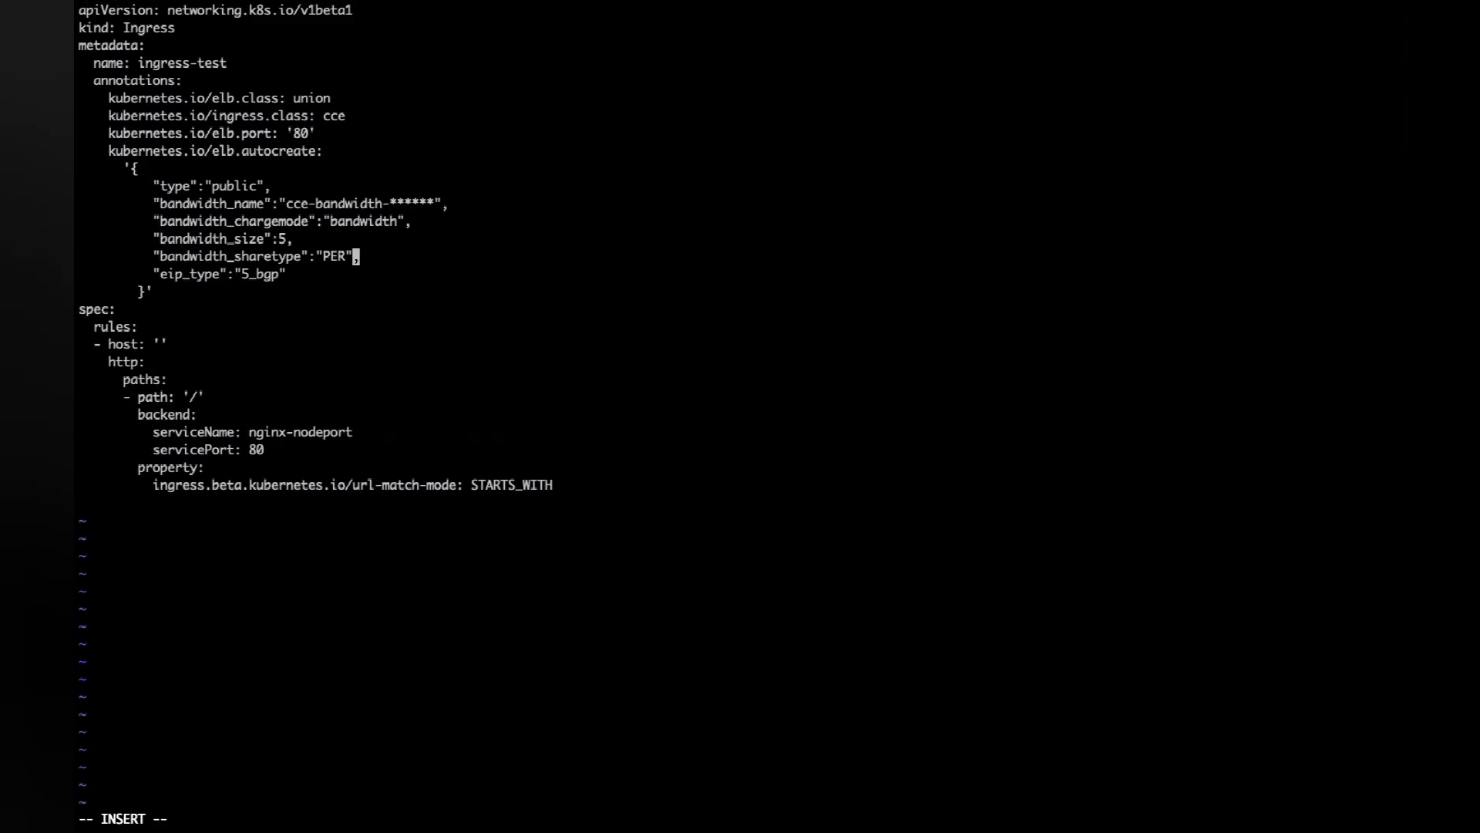
{"action": "key", "text": "Right"}
{"action": "key", "text": "Right"}
{"action": "key", "text": "Right"}
{"action": "key", "text": "Right"}
{"action": "key", "text": "Right"}
{"action": "key", "text": "Right"}
{"action": "key", "text": "Right"}
{"action": "key", "text": "Right"}
{"action": "key", "text": "Right"}
{"action": "key", "text": "Right"}
{"action": "key", "text": "BackSpace"}
{"action": "key", "text": "BackSpace"}
{"action": "key", "text": "BackSpace"}
{"action": "key", "text": "BackSpace"}
{"action": "key", "text": "BackSpace"}
{"action": "key", "text": "Delete"}
{"action": "type", "text": "ingress"}
{"action": "key", "text": "Escape"}
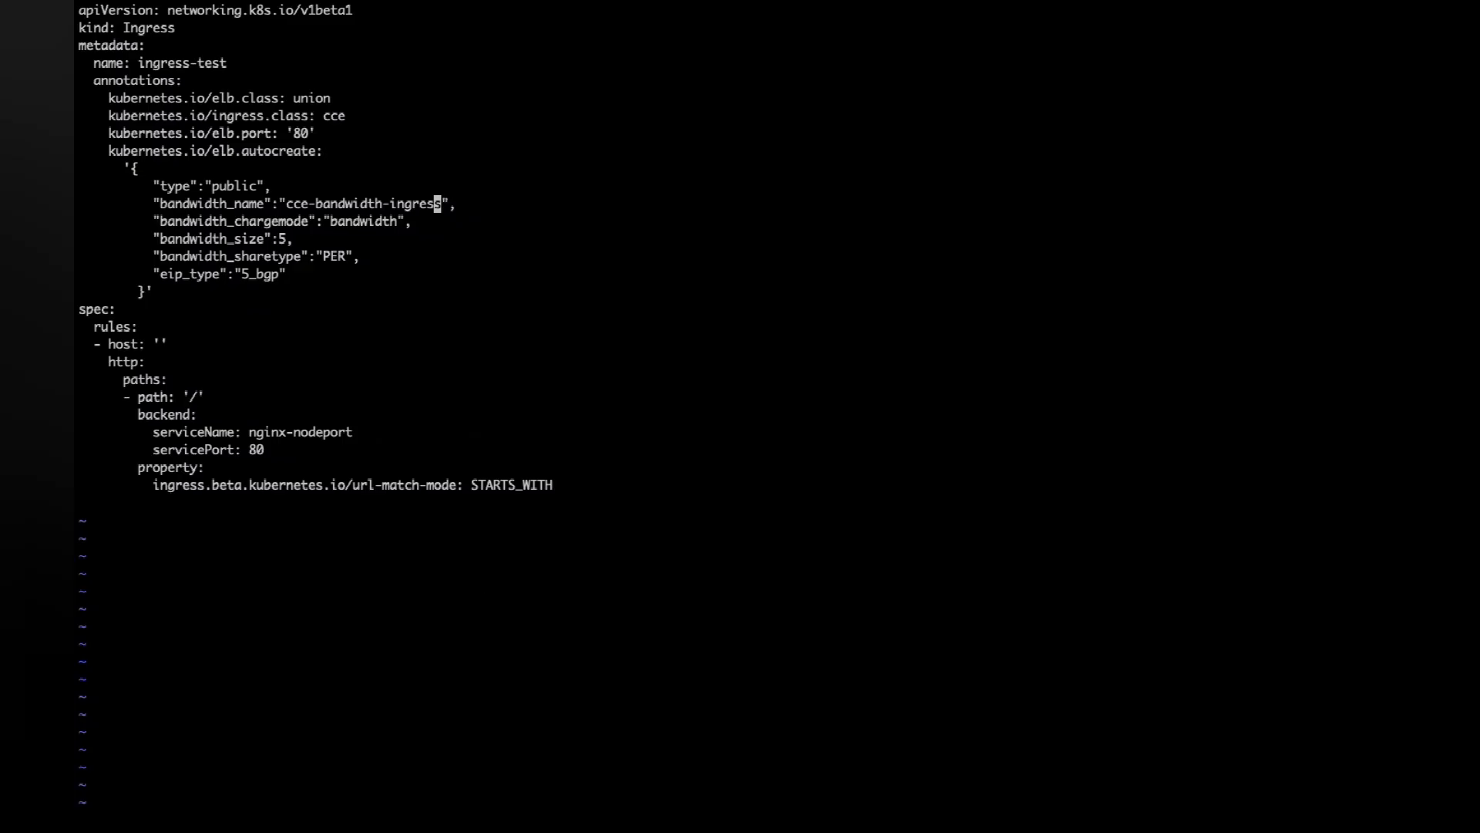
{"action": "type", "text": ":wq"}
{"action": "key", "text": "Return"}
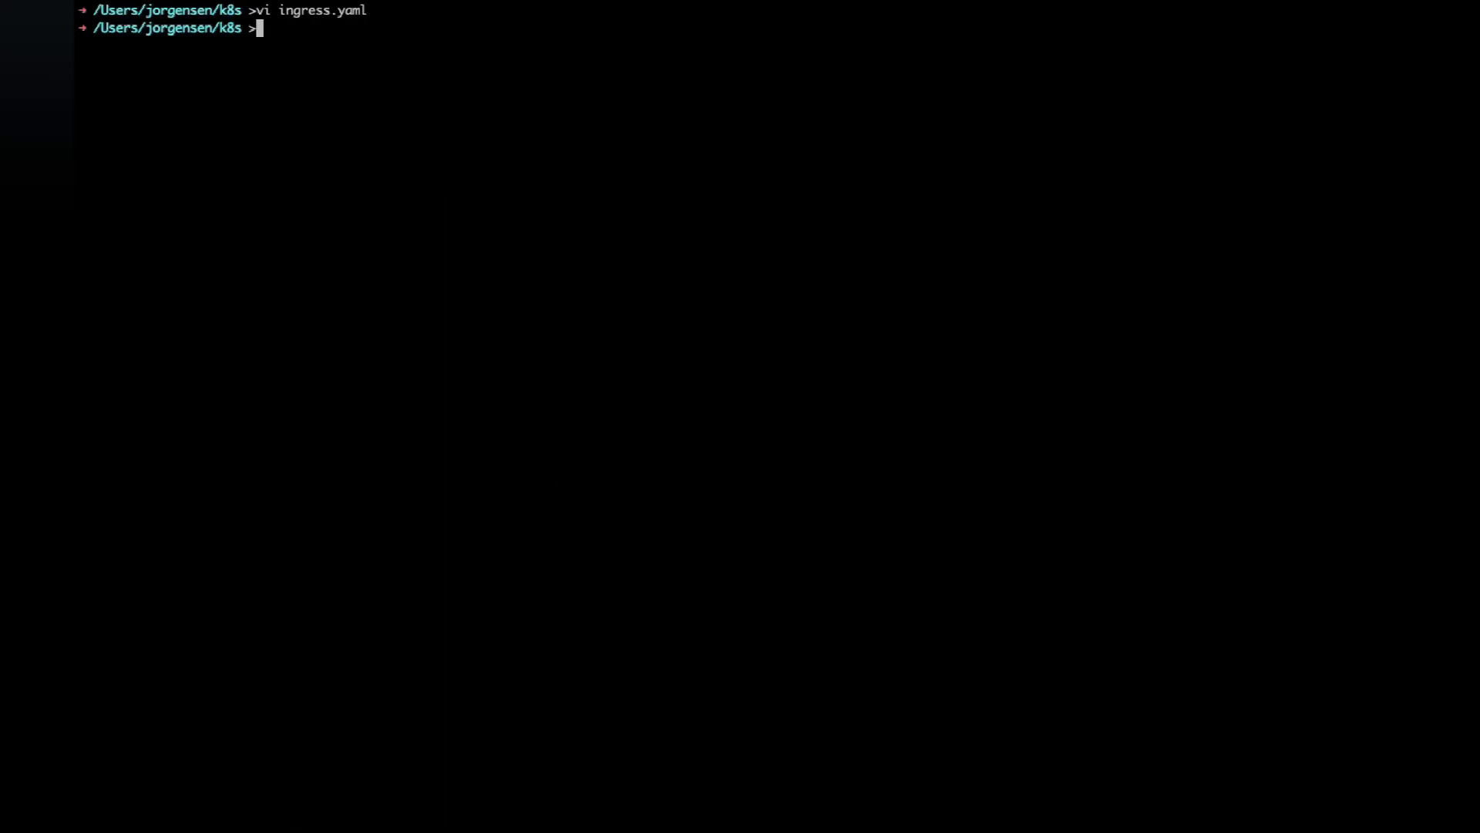
Create the Ingress from ingress.yaml with kubectl create -f and list the ingresses with kubectl get ing
{"action": "type", "text": "kubectl"}
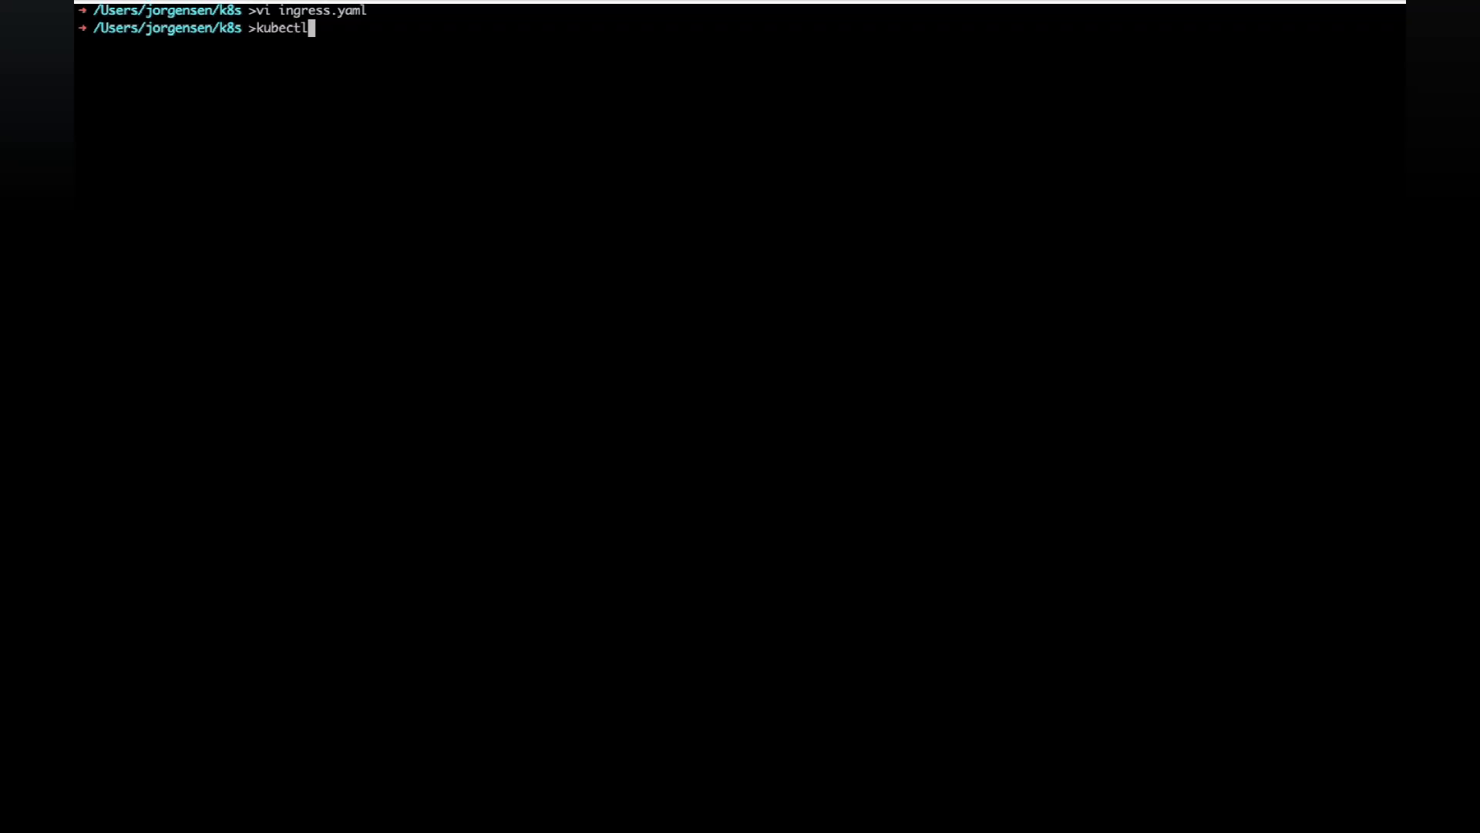
{"action": "type", "text": " creat"}
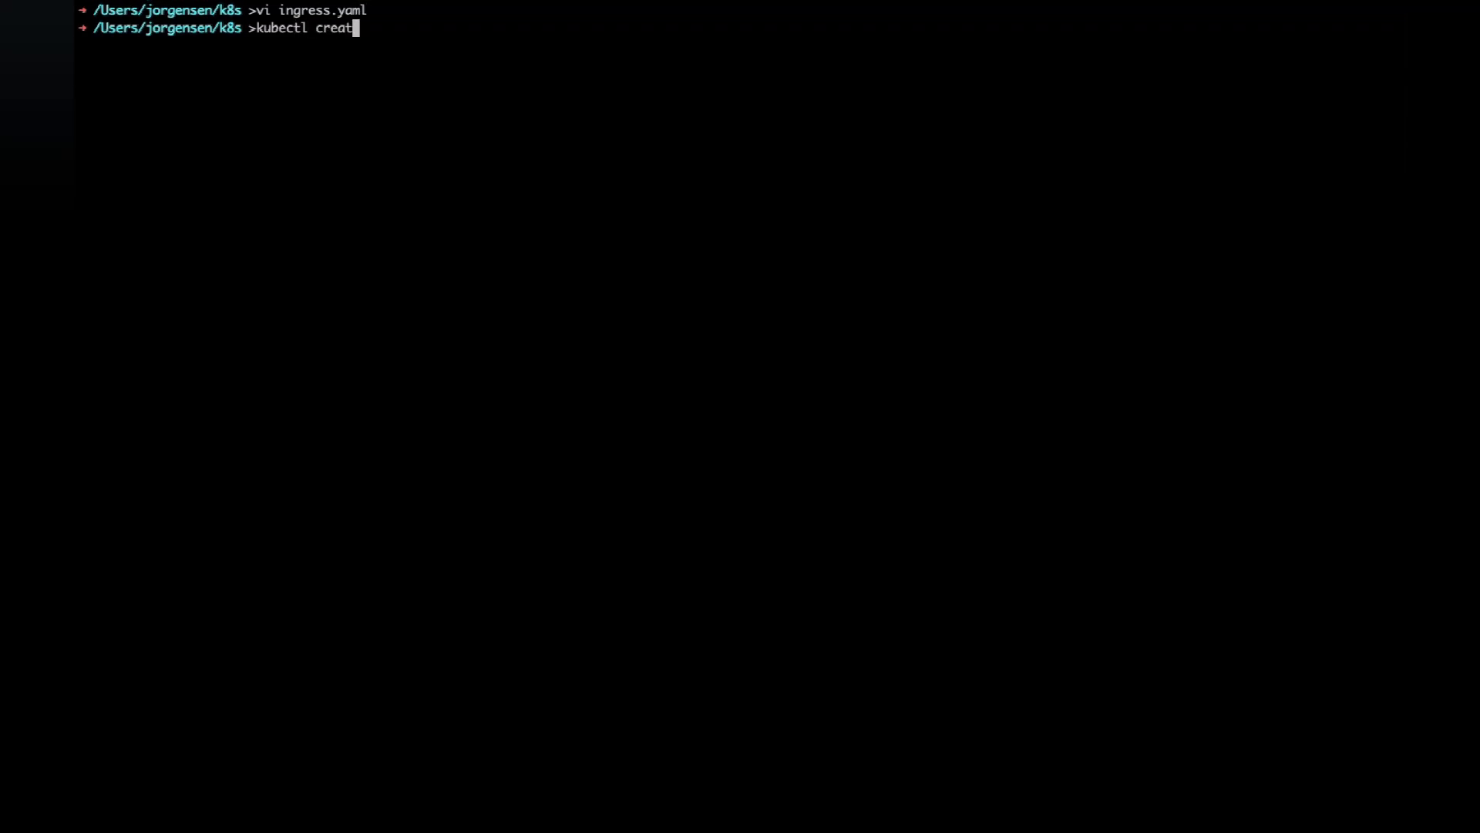
{"action": "key", "text": "BackSpace"}
{"action": "type", "text": "te -f i"}
{"action": "key", "text": "Tab"}
{"action": "key", "text": "Return"}
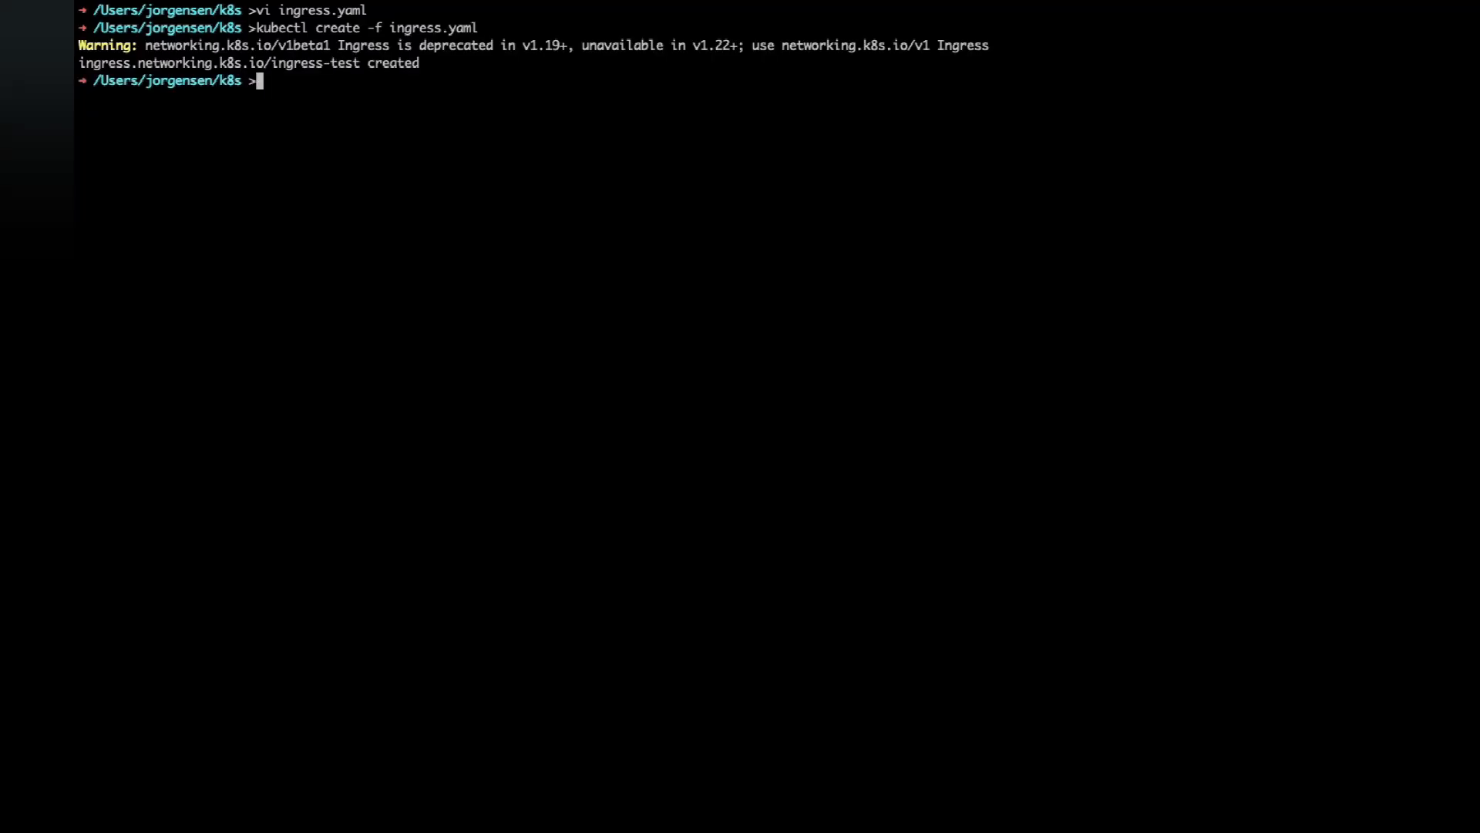
{"action": "type", "text": "kubectl get ing"}
{"action": "key", "text": "Return"}
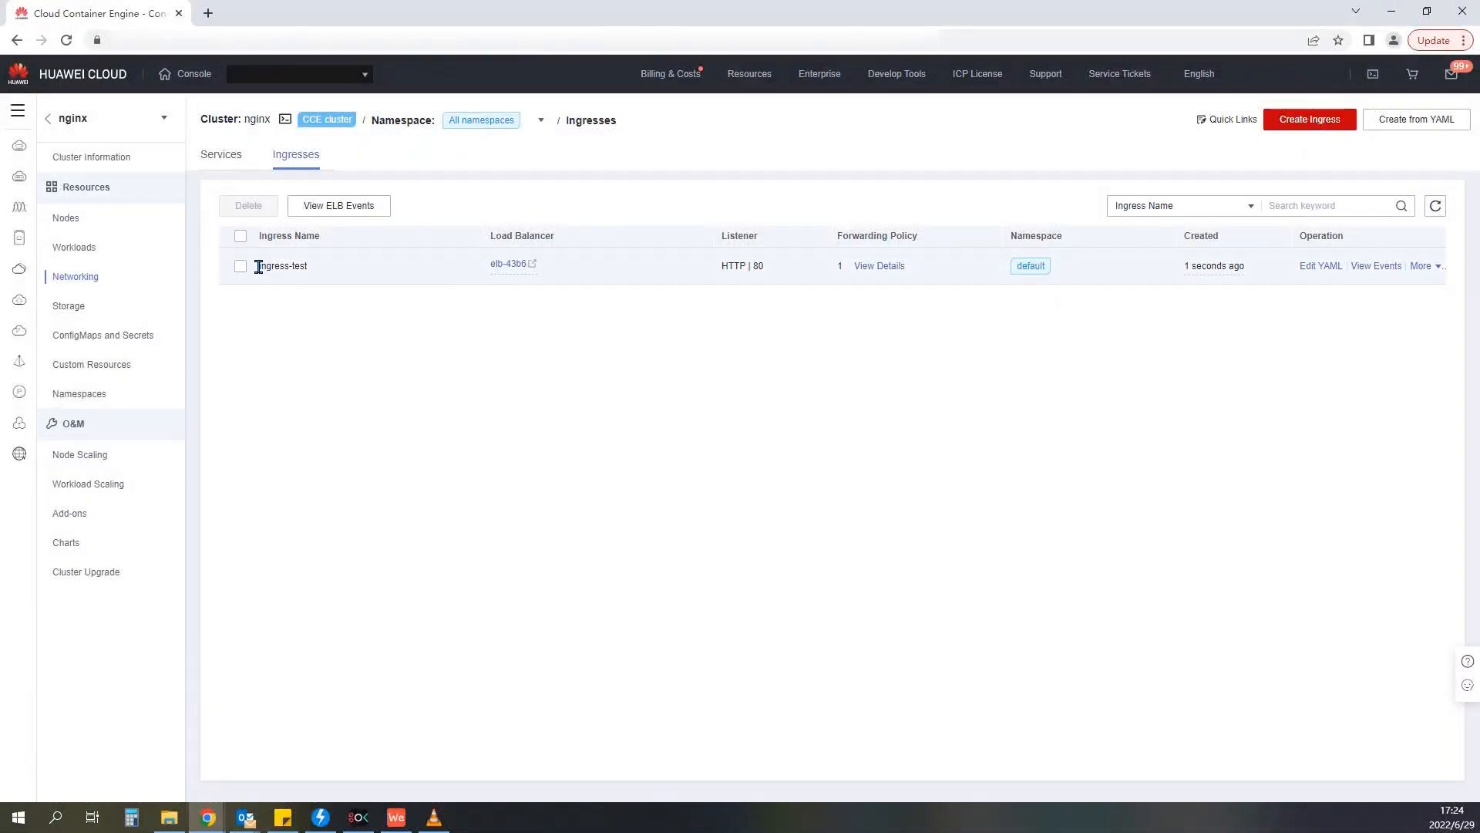
In the Huawei Cloud console, copy the public IP of the load balancer used by ingress-test
{"action": "left_click_drag", "start_coordinate": [259, 267], "coordinate": [314, 271]}
{"action": "left_click", "coordinate": [411, 271]}
{"action": "mouse_move", "coordinate": [514, 273]}
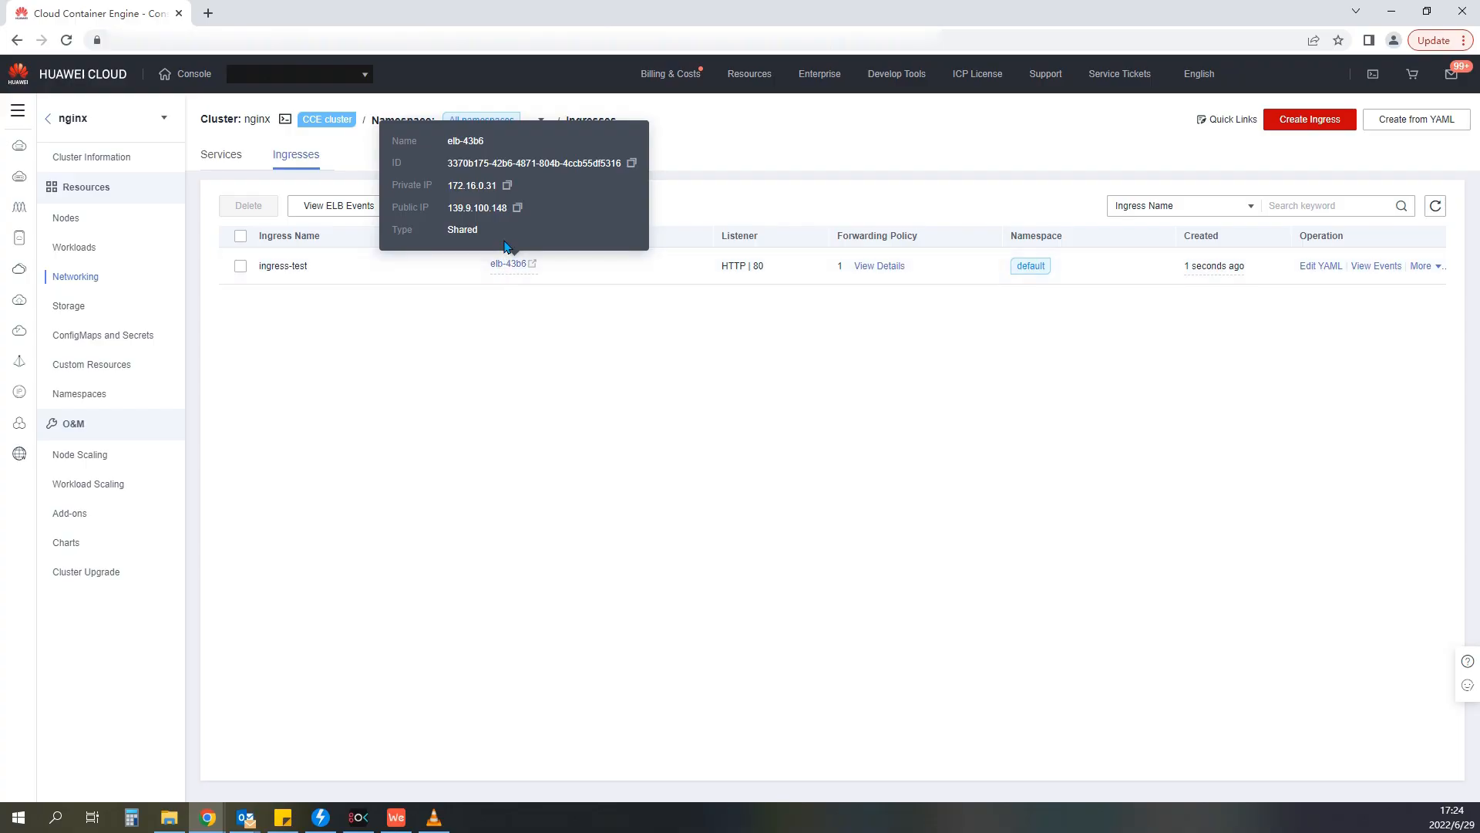
{"action": "left_click", "coordinate": [516, 210]}
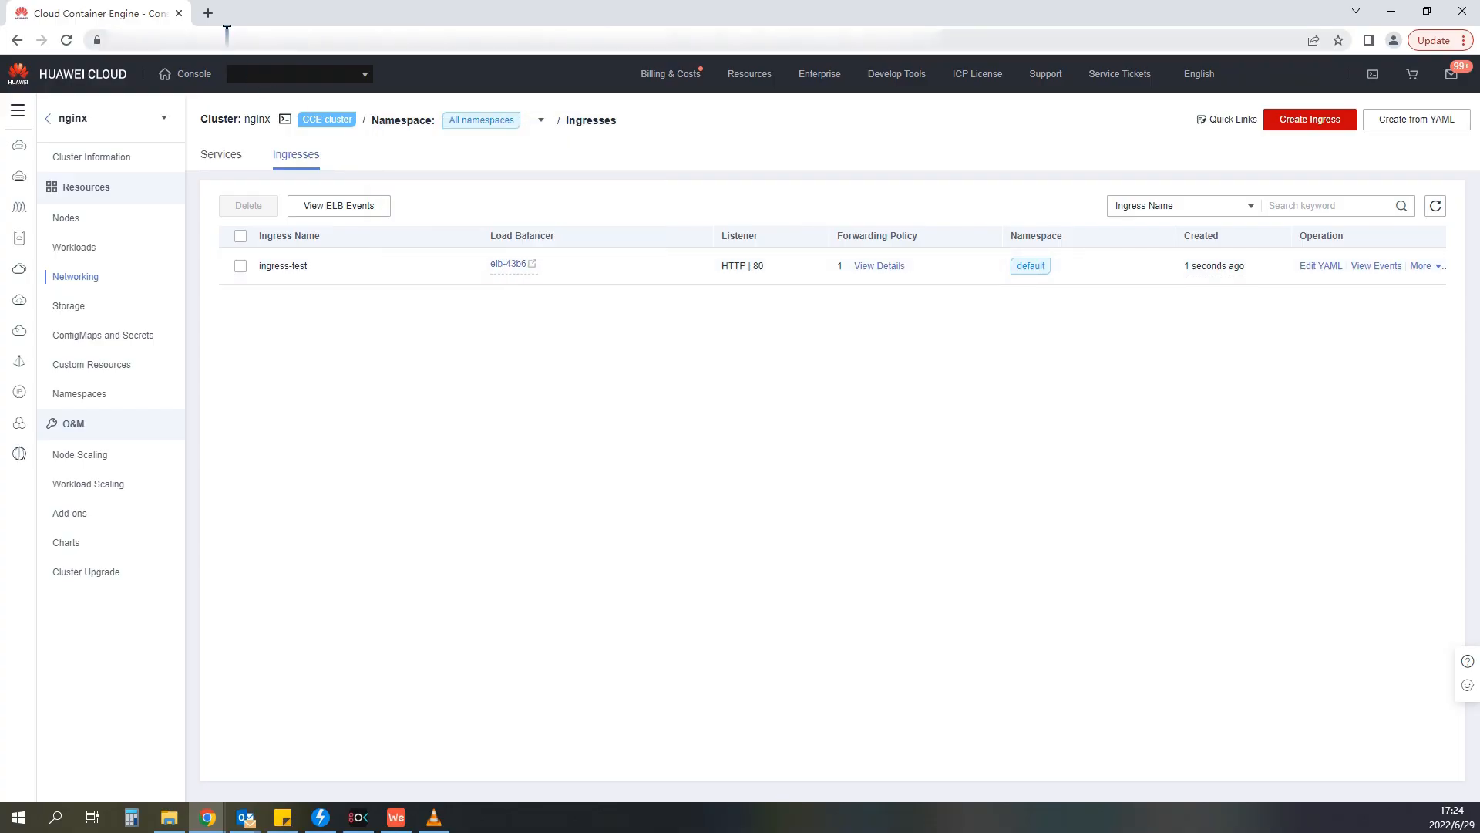
Open the copied public IP in a new browser tab and check the heading of the served page
{"action": "left_click", "coordinate": [207, 13]}
{"action": "left_click", "coordinate": [284, 38]}
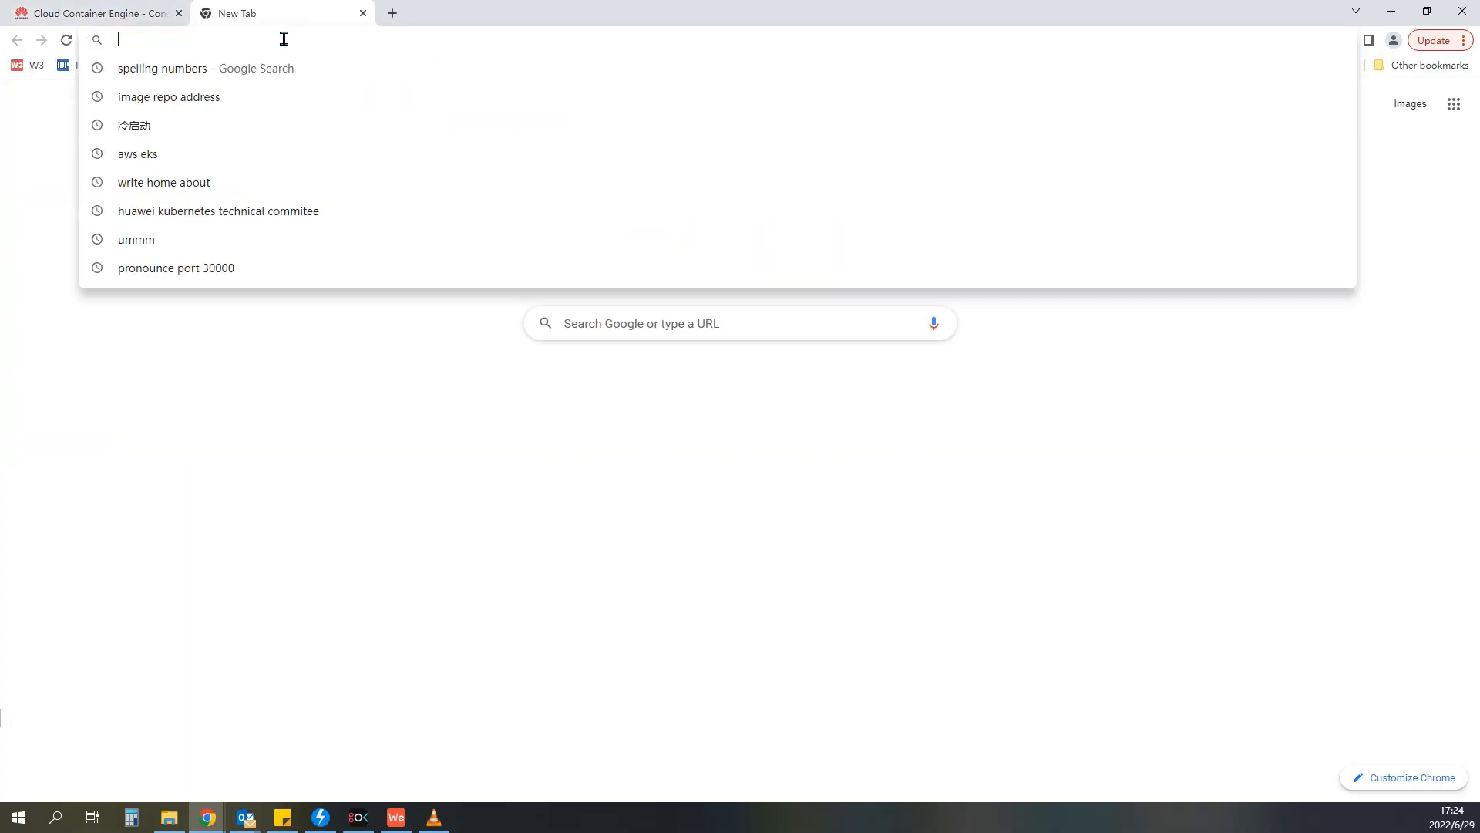
{"action": "key", "text": "ctrl+v"}
{"action": "key", "text": "Return"}
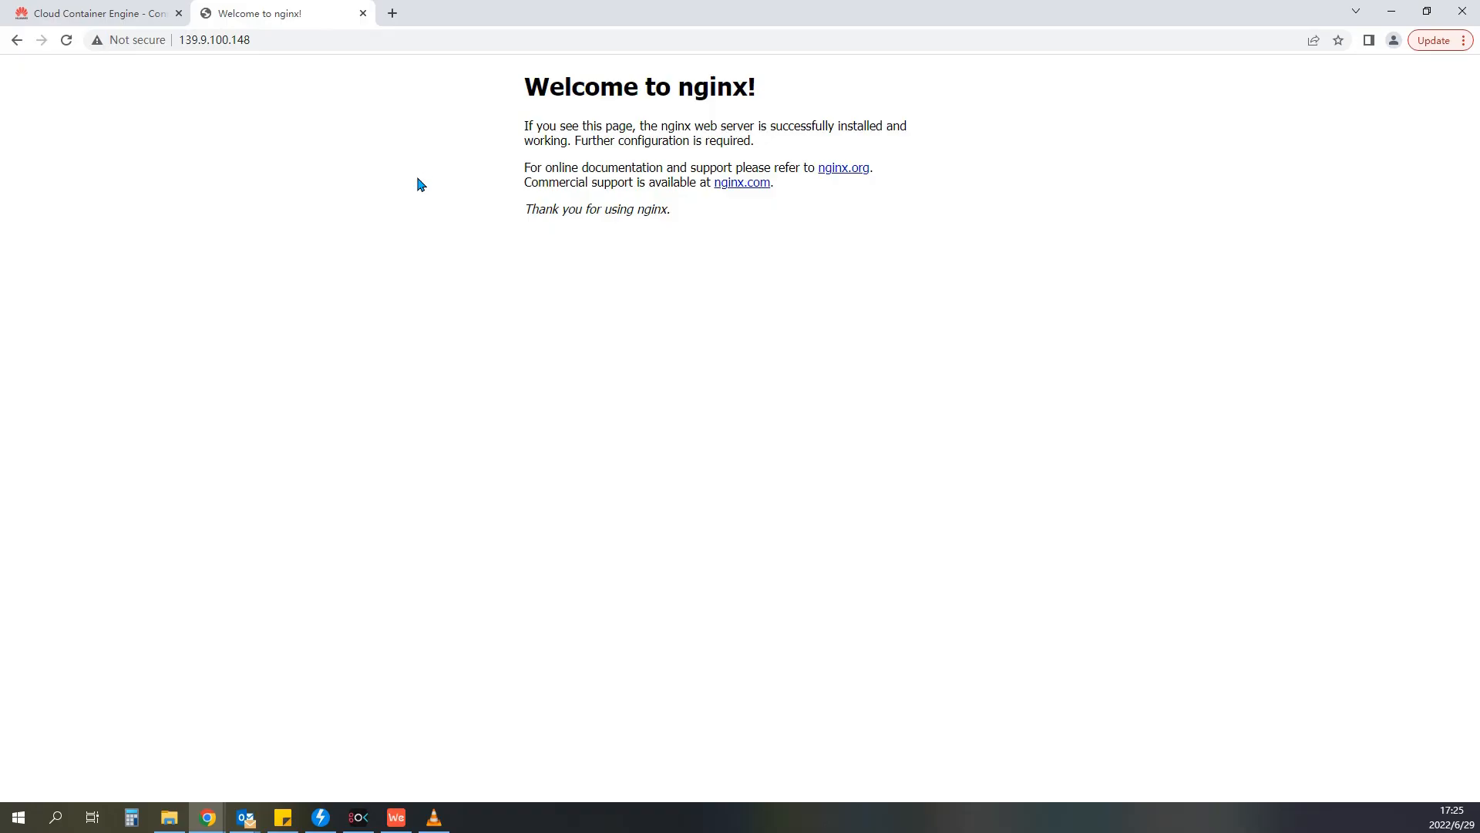
{"action": "left_click_drag", "start_coordinate": [524, 86], "coordinate": [781, 100]}
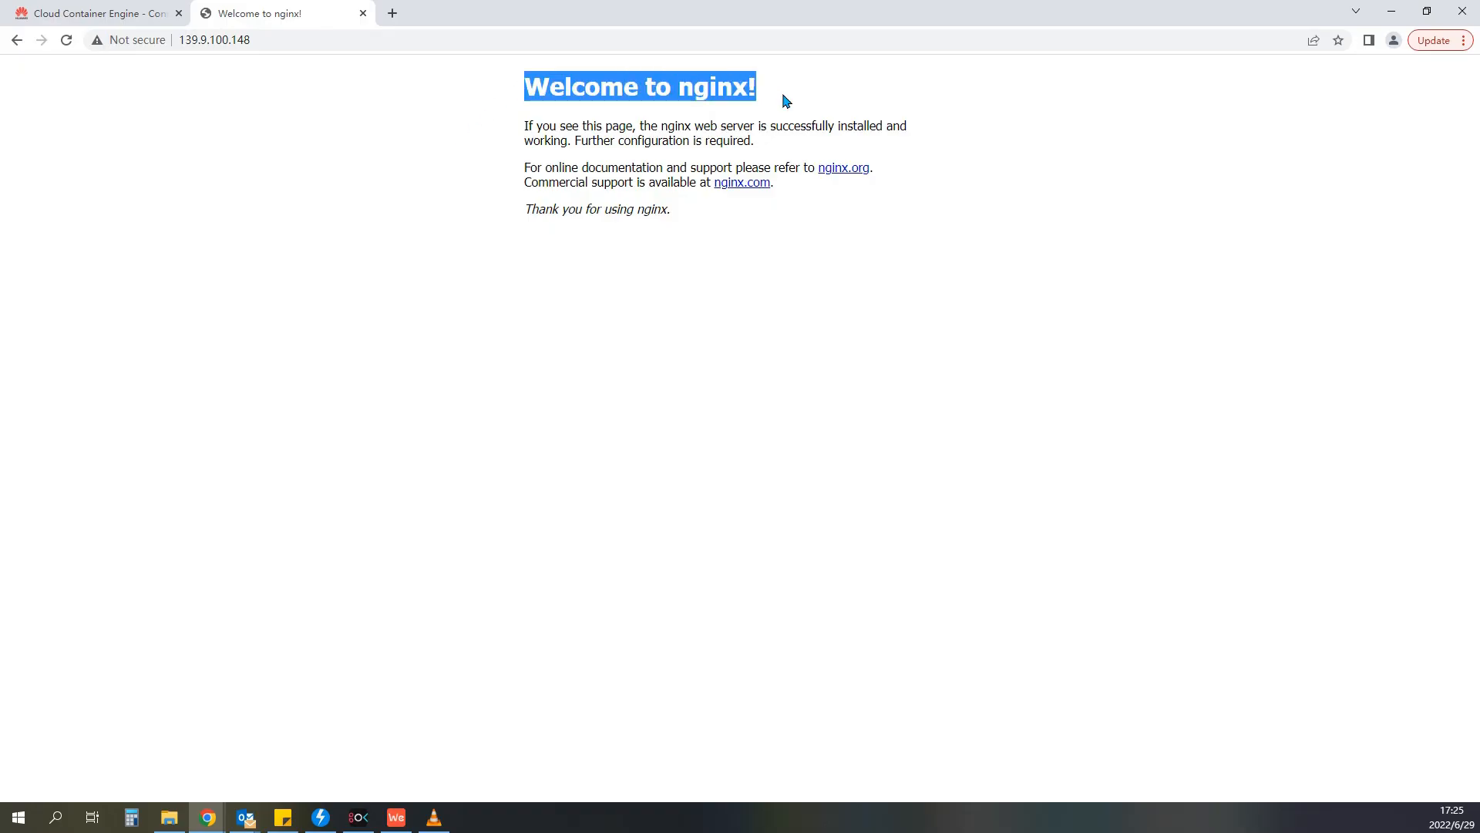
{"action": "left_click", "coordinate": [440, 266]}
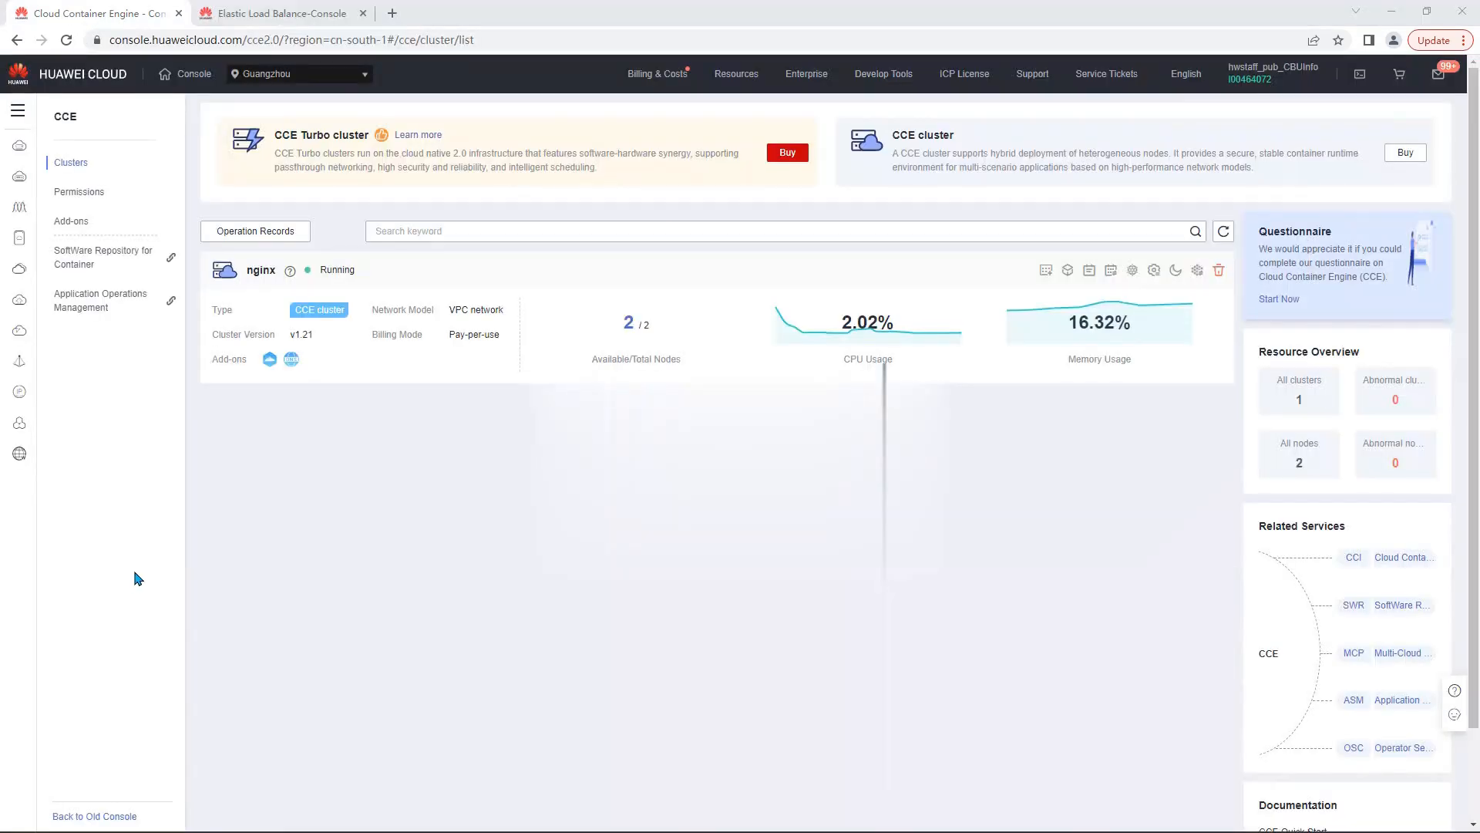
Open the nginx cluster's add-ons and start installing the nginx-ingress add-on
{"action": "left_click", "coordinate": [261, 272]}
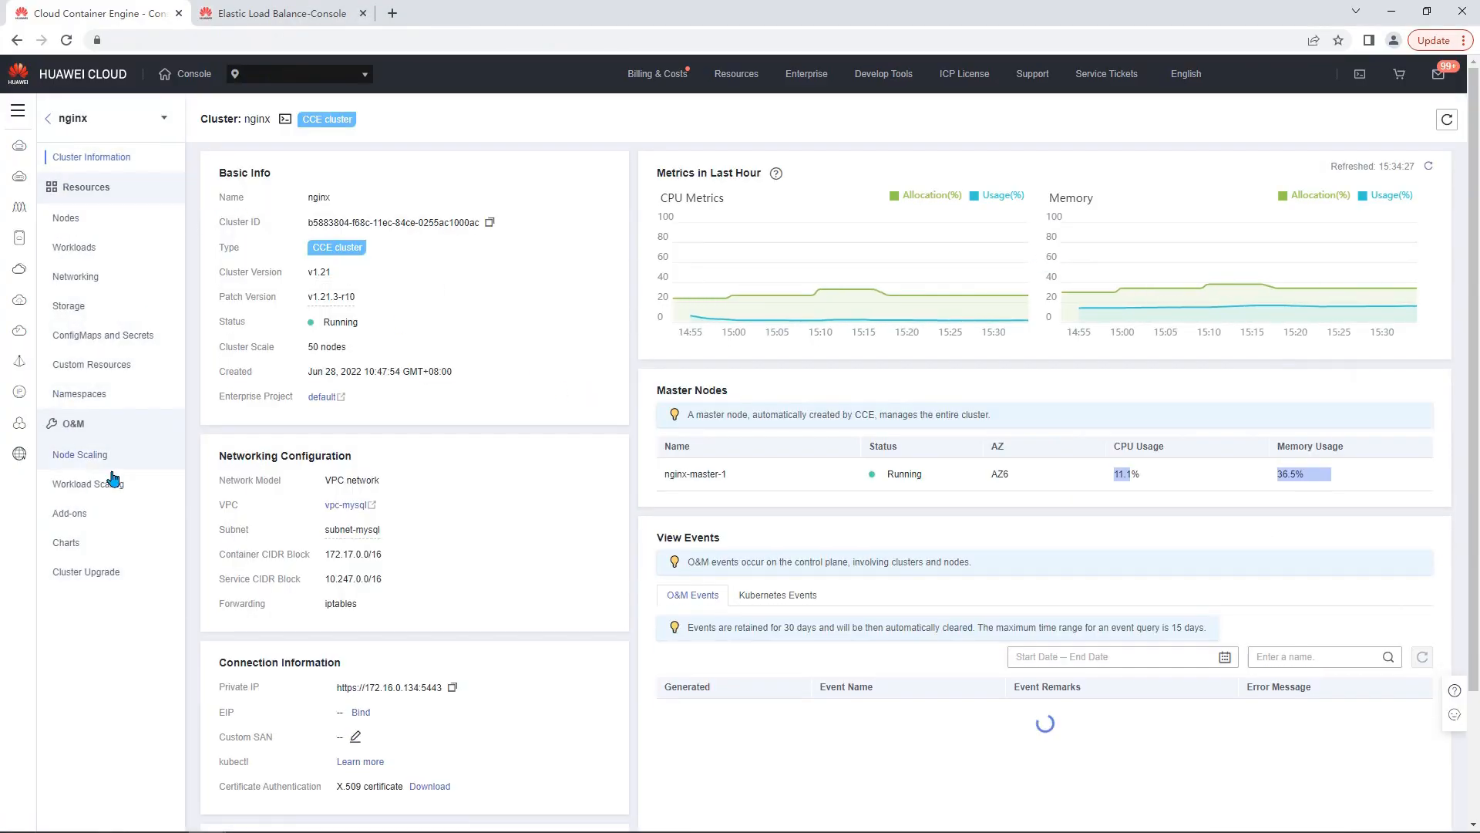
{"action": "left_click", "coordinate": [63, 522]}
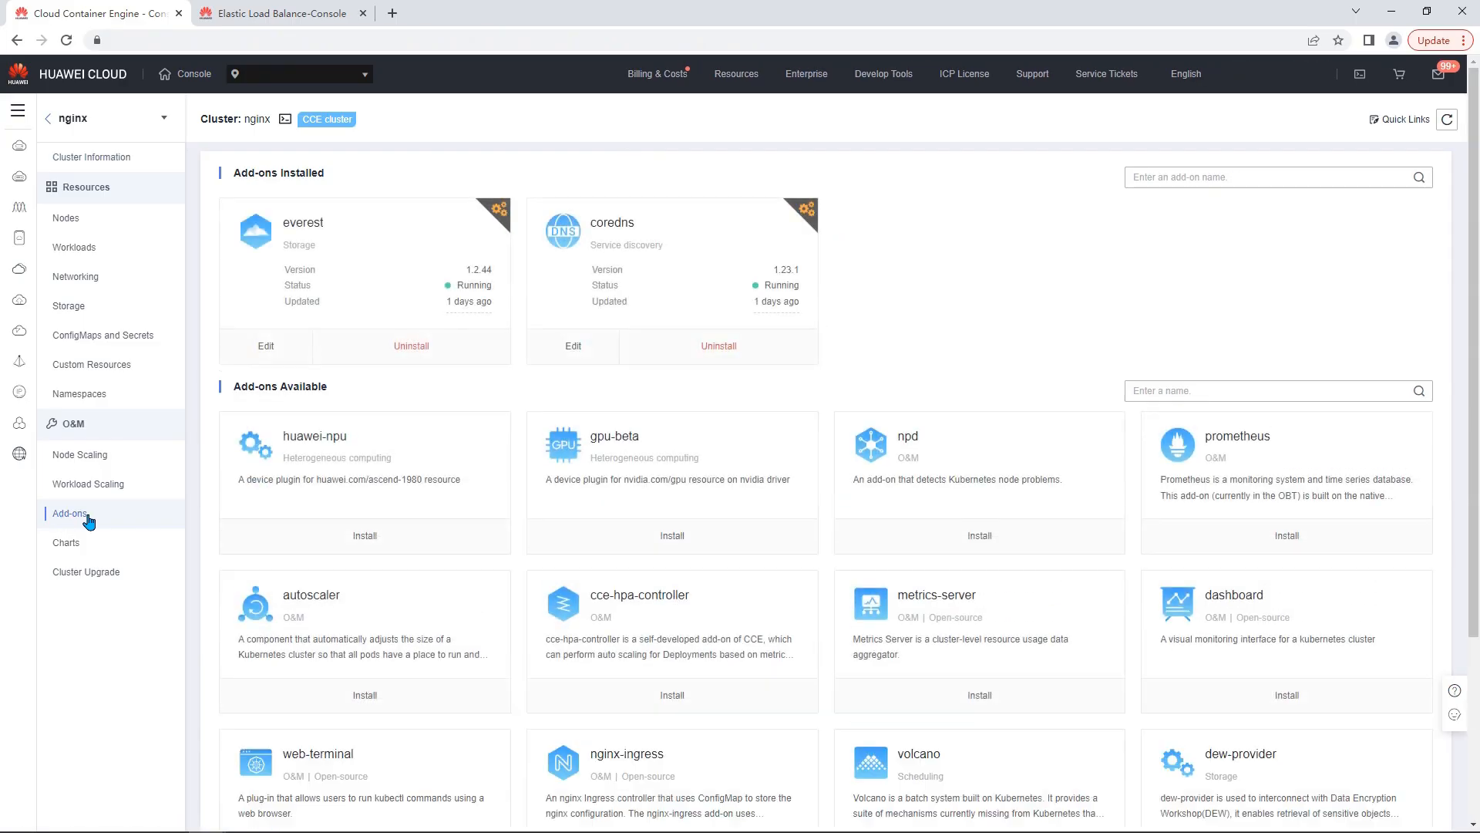
{"action": "scroll", "coordinate": [521, 544], "scroll_direction": "down", "scroll_amount": 3}
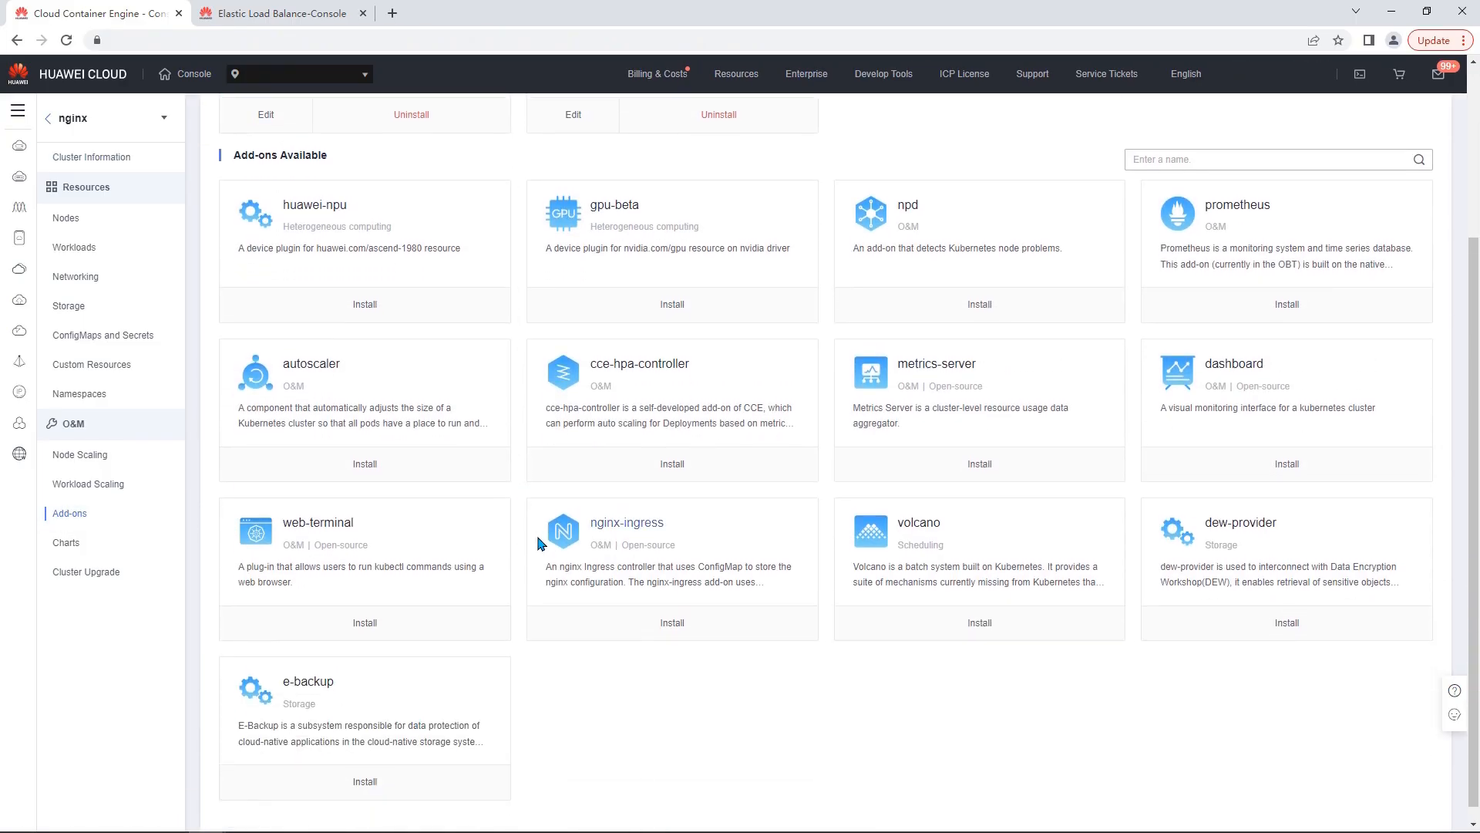
{"action": "left_click", "coordinate": [672, 624]}
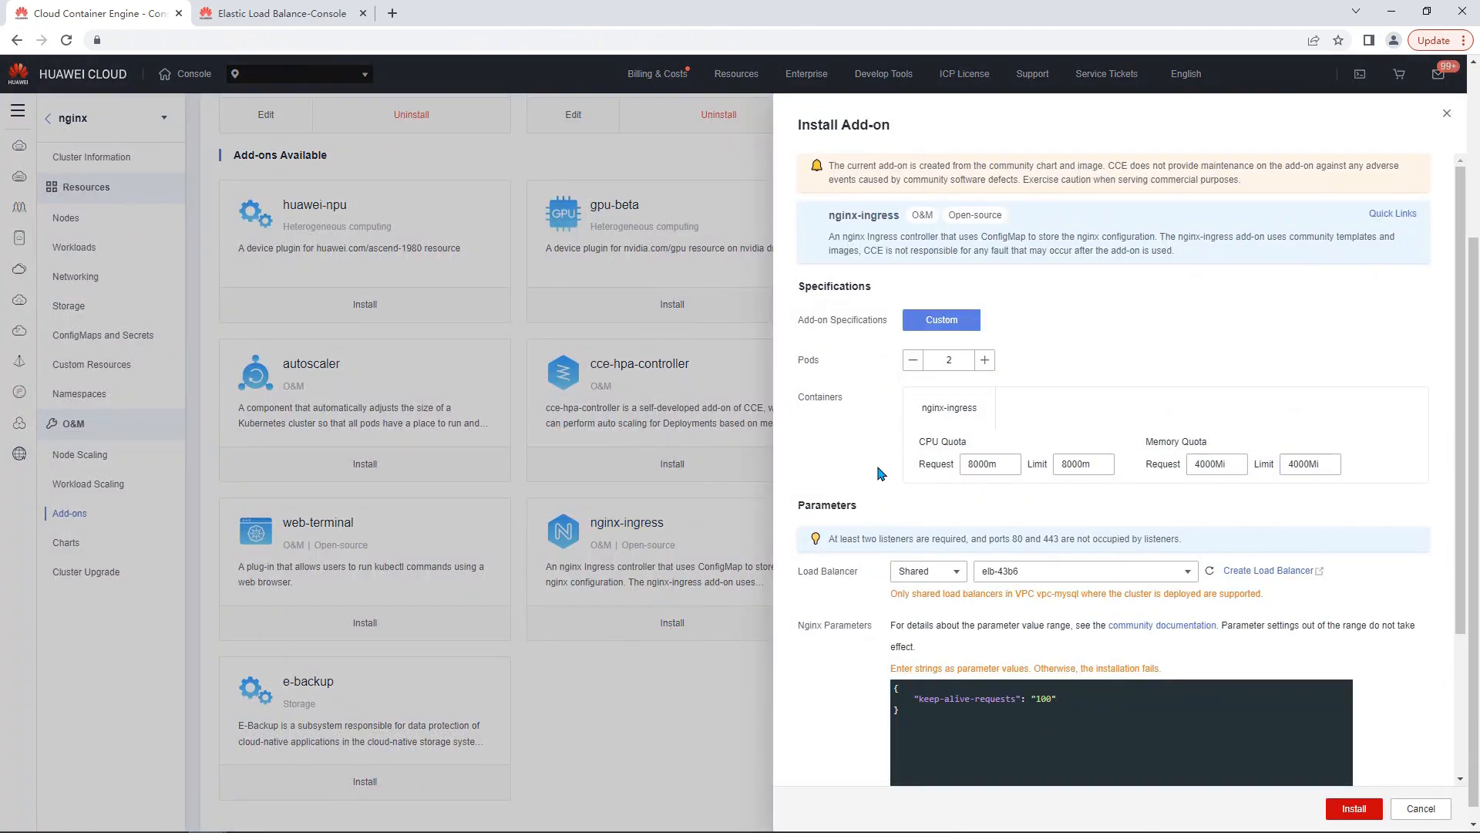
Set the nginx-ingress container's CPU request and limit to 200m and its memory request and limit to 200Mi
{"action": "double_click", "coordinate": [807, 287]}
{"action": "left_click", "coordinate": [808, 287]}
{"action": "left_click_drag", "start_coordinate": [979, 464], "coordinate": [960, 463]}
{"action": "type", "text": "2"}
{"action": "left_click_drag", "start_coordinate": [1069, 464], "coordinate": [1059, 466]}
{"action": "type", "text": "2"}
{"action": "left_click", "coordinate": [1202, 467]}
{"action": "type", "text": "2"}
{"action": "left_click", "coordinate": [1298, 464]}
{"action": "type", "text": "2"}
Start creating a new load balancer for the add-on, close the old Elastic Load Balance tab, and choose the Shared type
{"action": "scroll", "coordinate": [1278, 500], "scroll_direction": "down", "scroll_amount": 1}
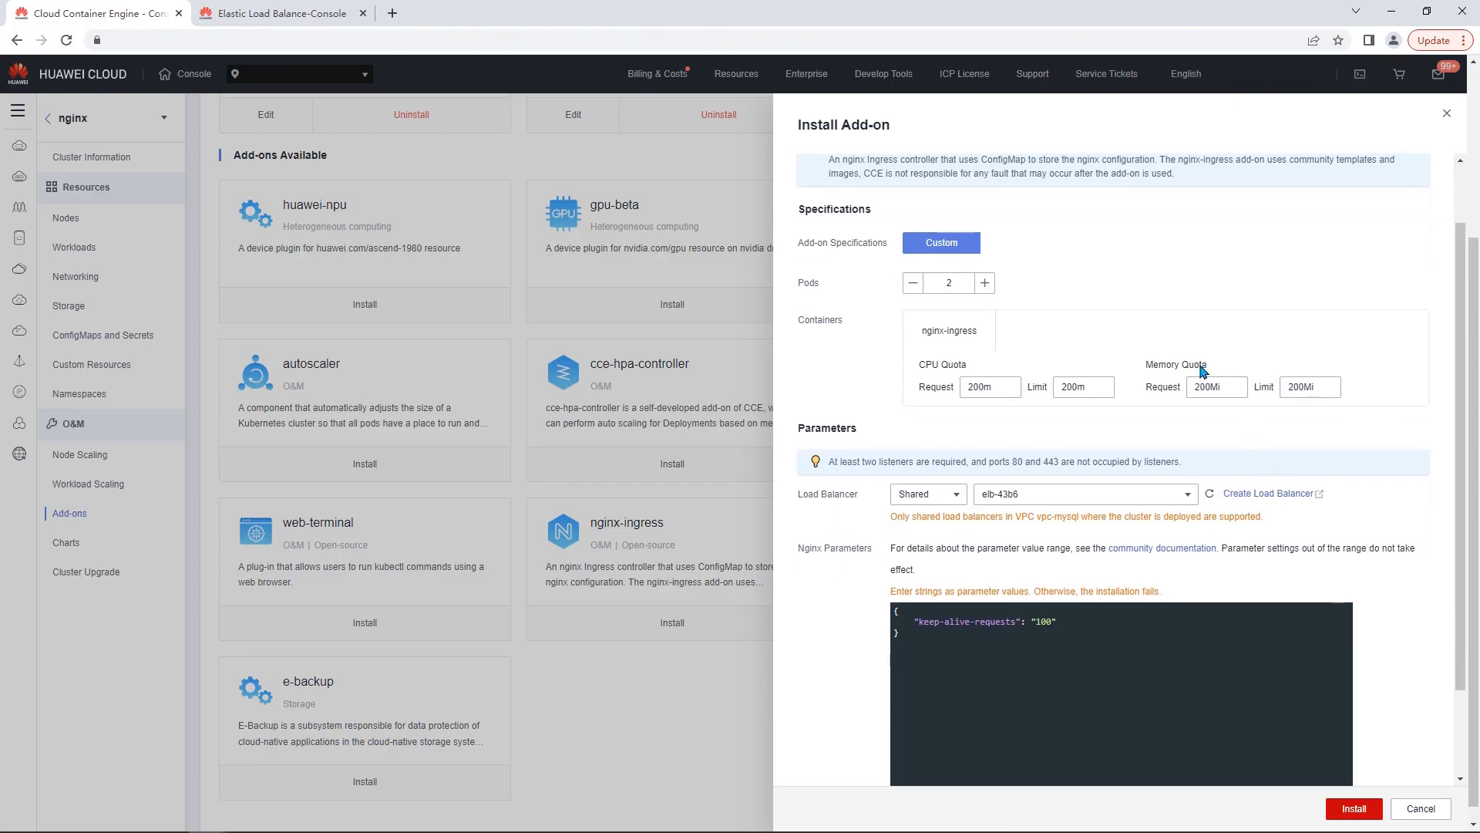
{"action": "scroll", "coordinate": [1094, 318], "scroll_direction": "down", "scroll_amount": 2}
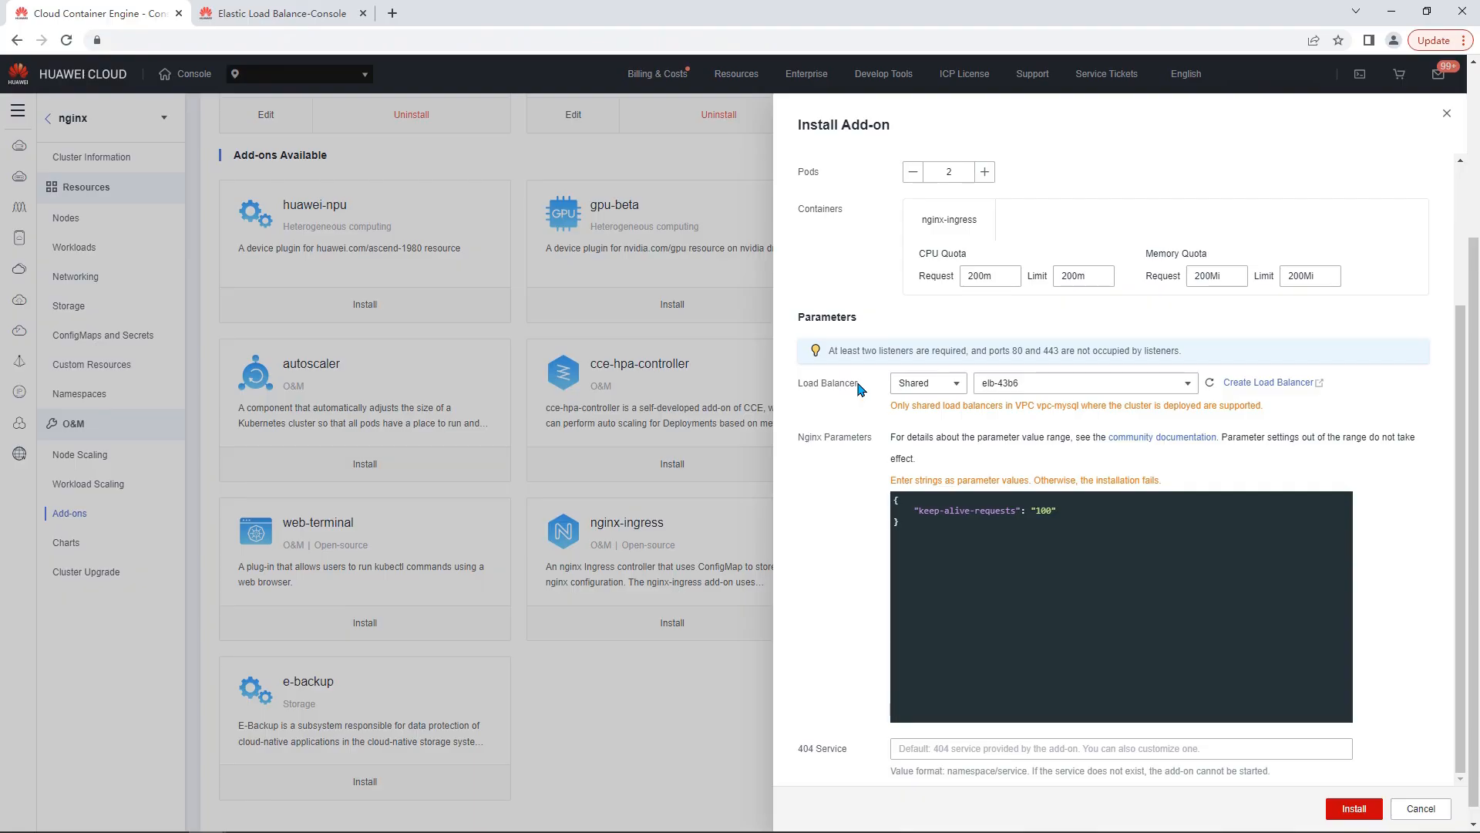
{"action": "left_click", "coordinate": [1264, 383]}
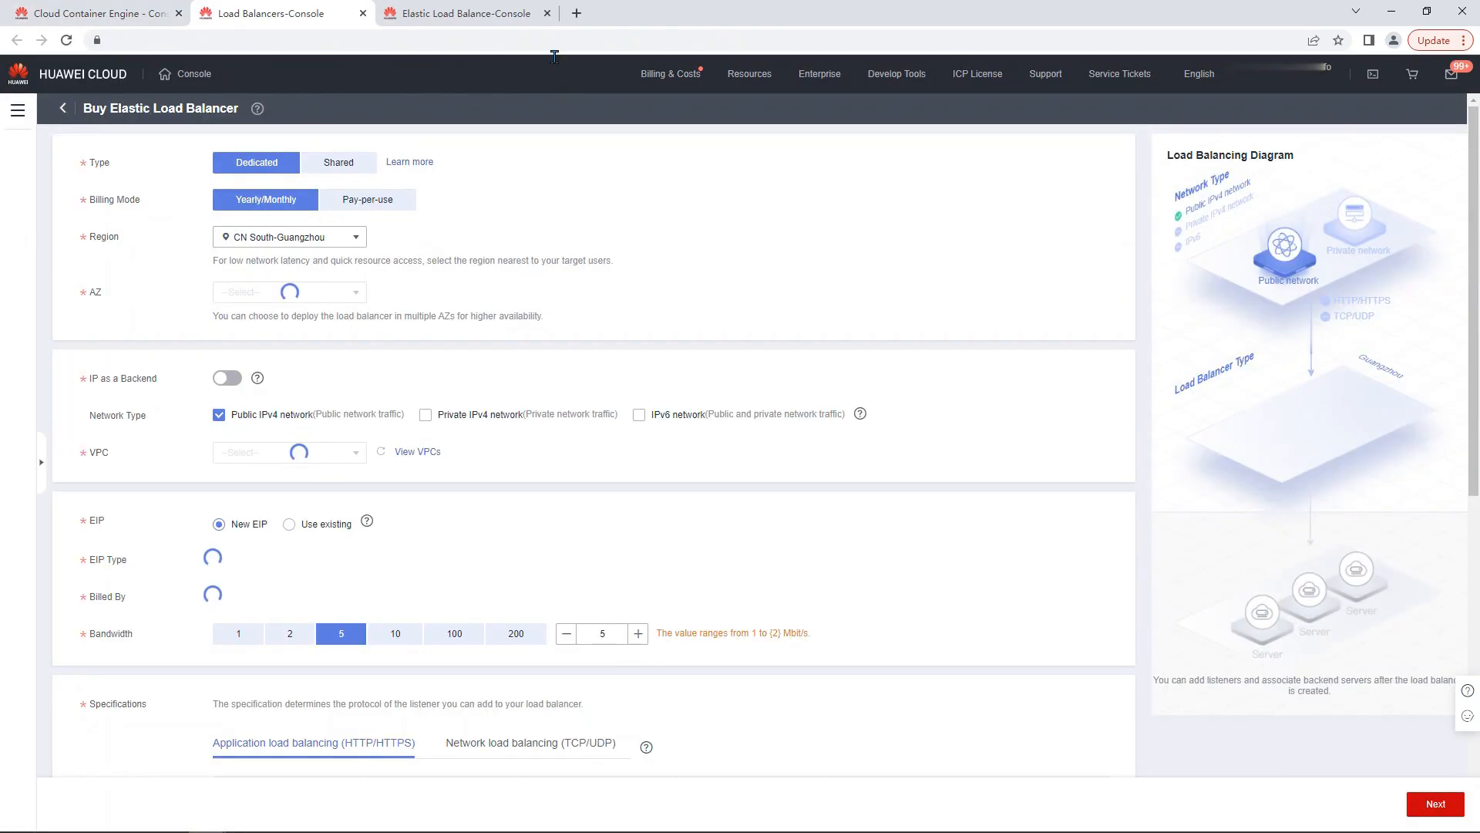
{"action": "left_click", "coordinate": [548, 13]}
{"action": "left_click", "coordinate": [333, 165]}
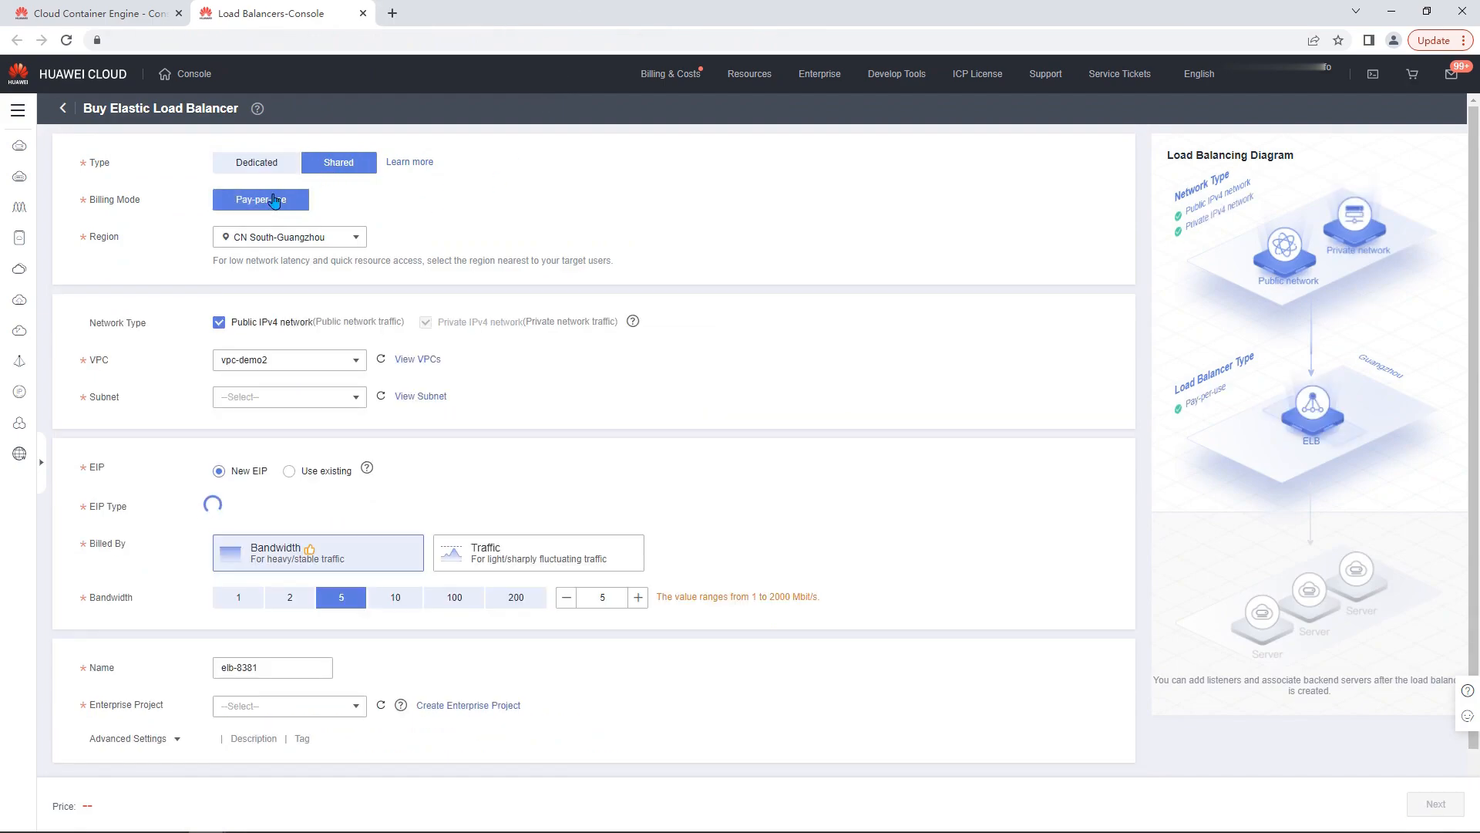
Place the load balancer in the VPC vpc-mysql and the subnet subnet-mysql
{"action": "left_click", "coordinate": [281, 360]}
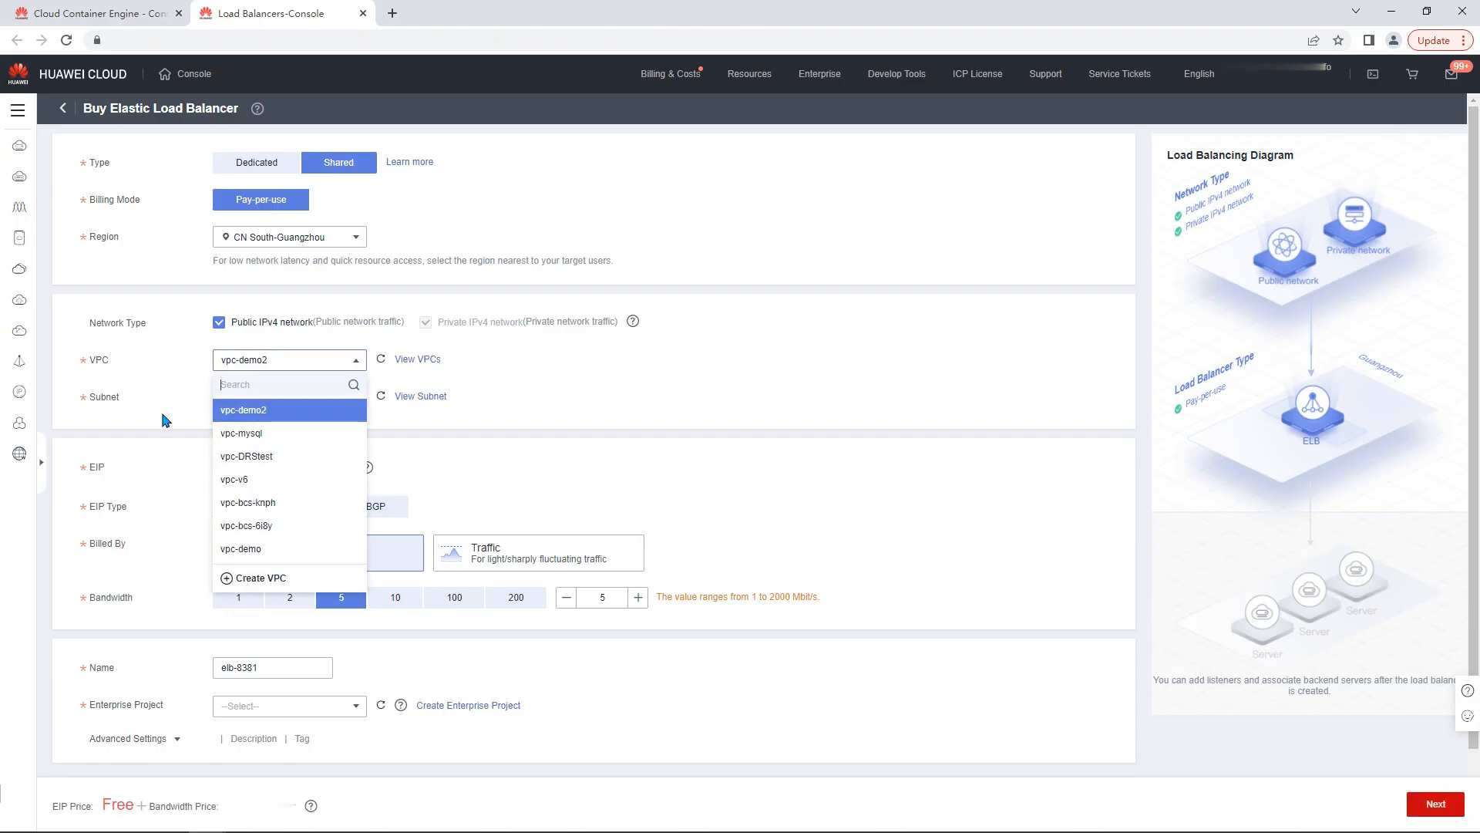
{"action": "left_click", "coordinate": [248, 433]}
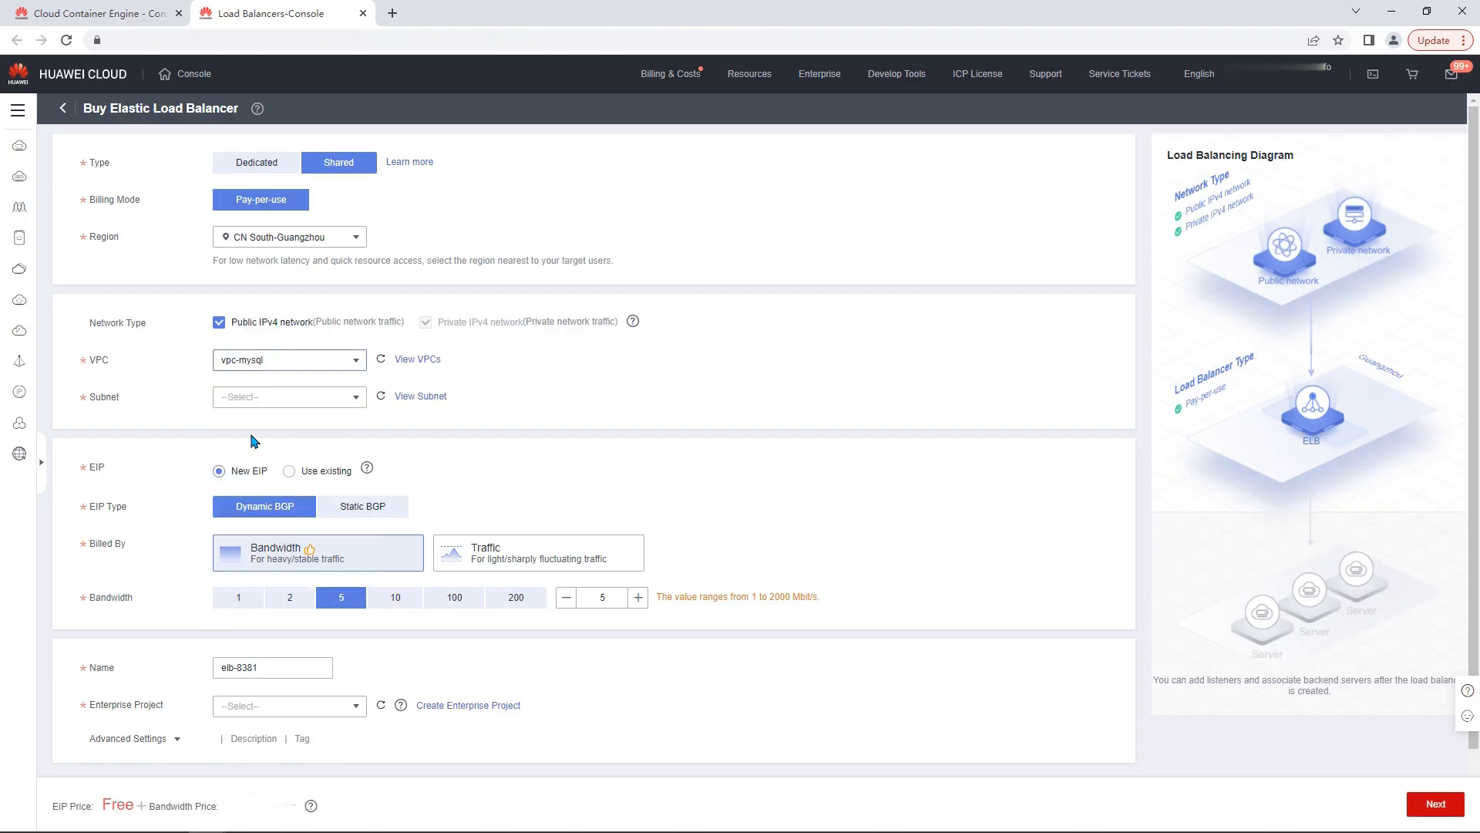
{"action": "left_click", "coordinate": [353, 398]}
{"action": "left_click", "coordinate": [317, 445]}
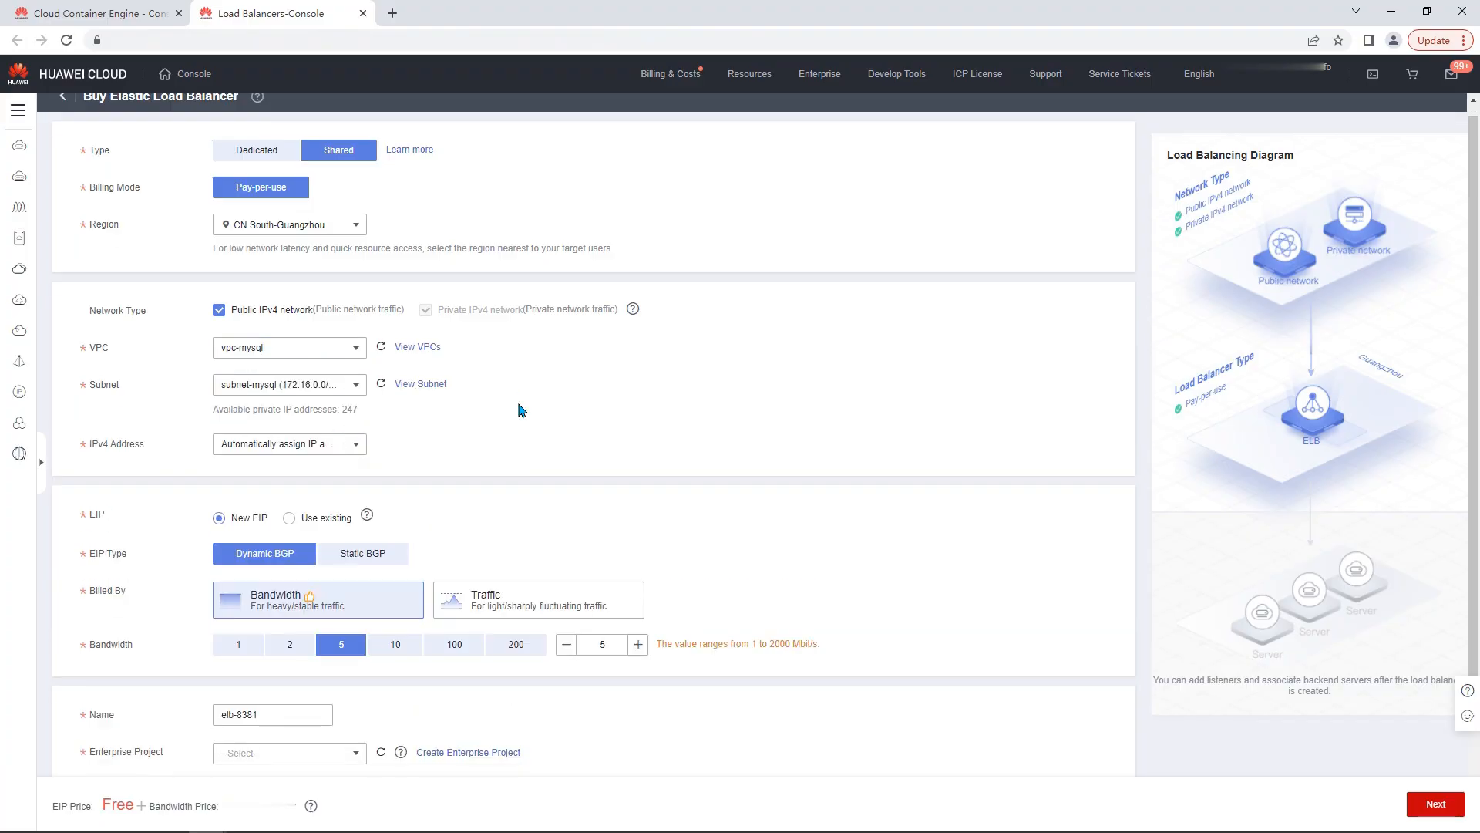
Set the new EIP's bandwidth to 1 Mbit/s and name the load balancer elb-ingress
{"action": "scroll", "coordinate": [522, 409], "scroll_direction": "down", "scroll_amount": 1}
{"action": "scroll", "coordinate": [222, 564], "scroll_direction": "down", "scroll_amount": 1}
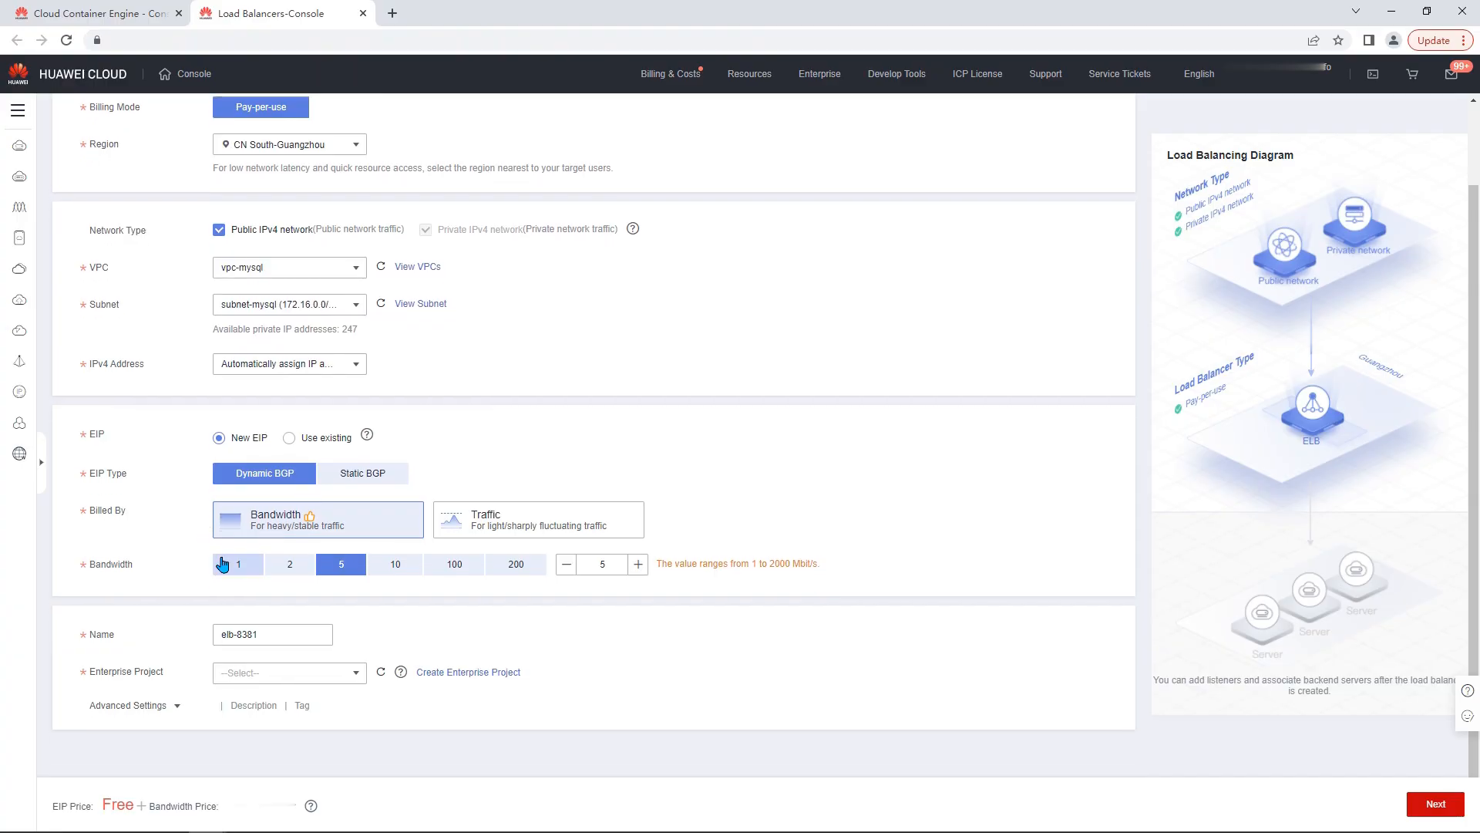
{"action": "left_click", "coordinate": [222, 563]}
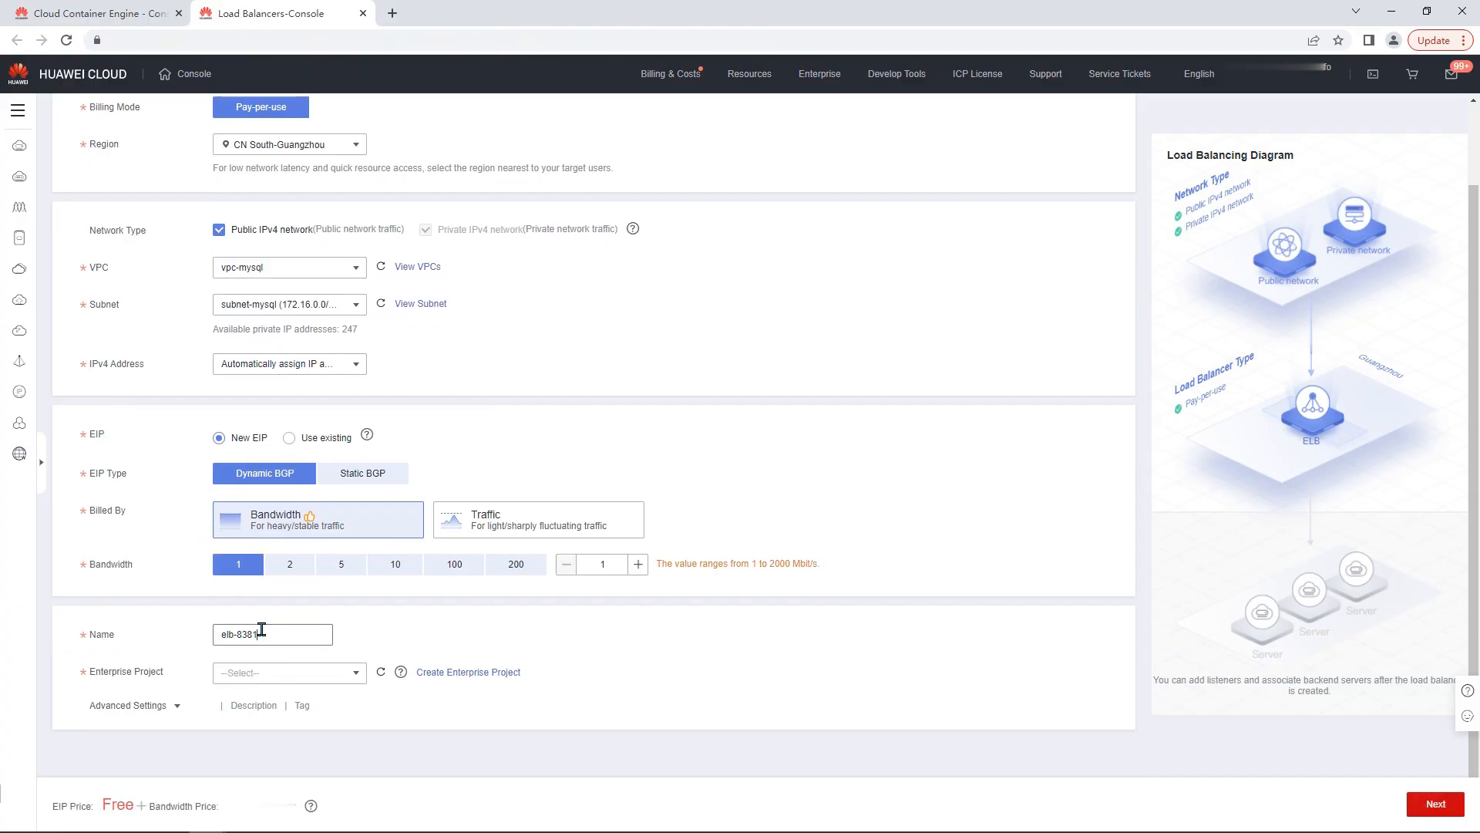
{"action": "key", "text": "BackSpace"}
{"action": "key", "text": "BackSpace"}
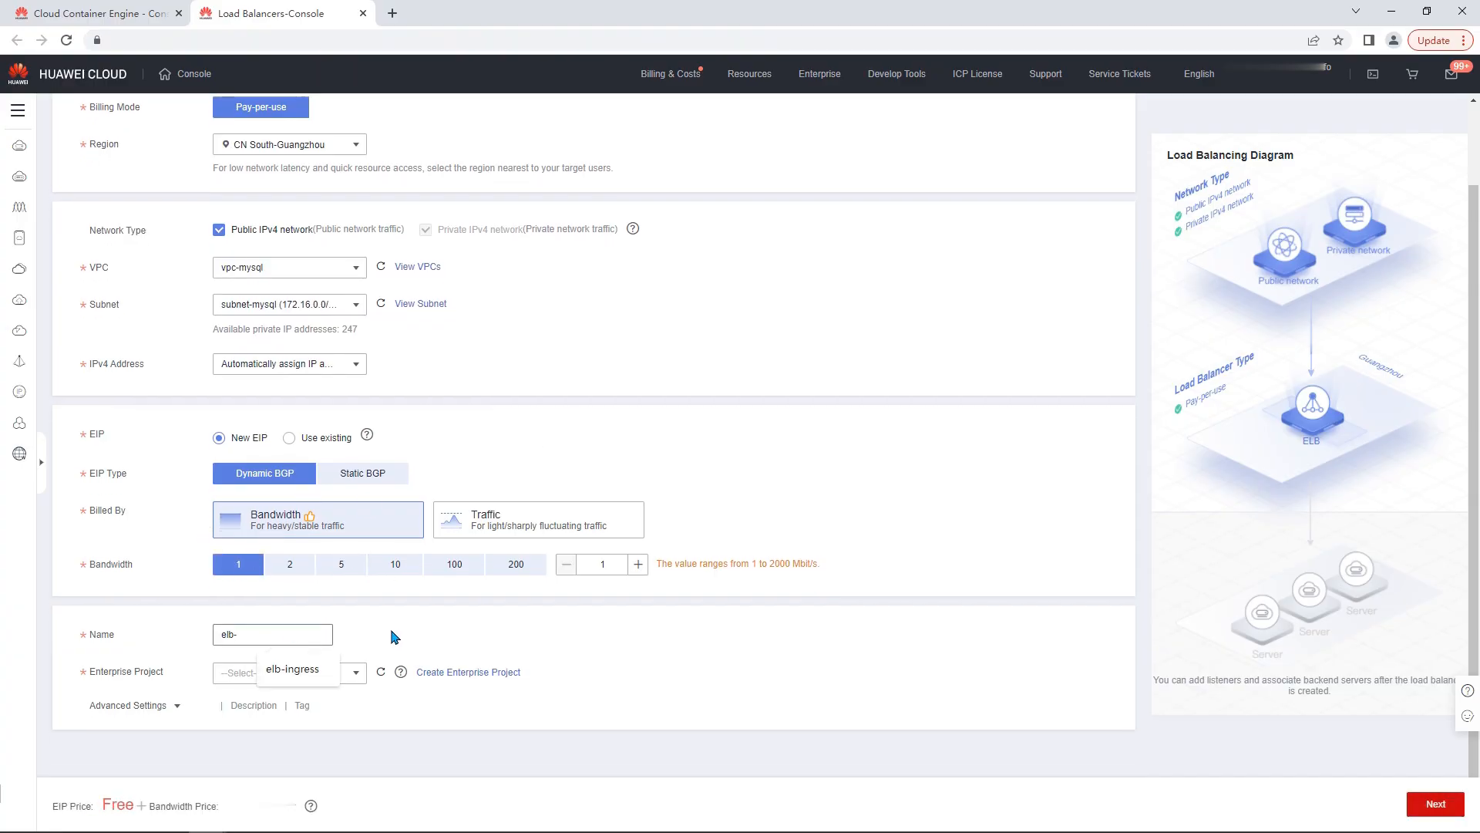
{"action": "type", "text": "ingress"}
{"action": "left_click", "coordinate": [394, 636]}
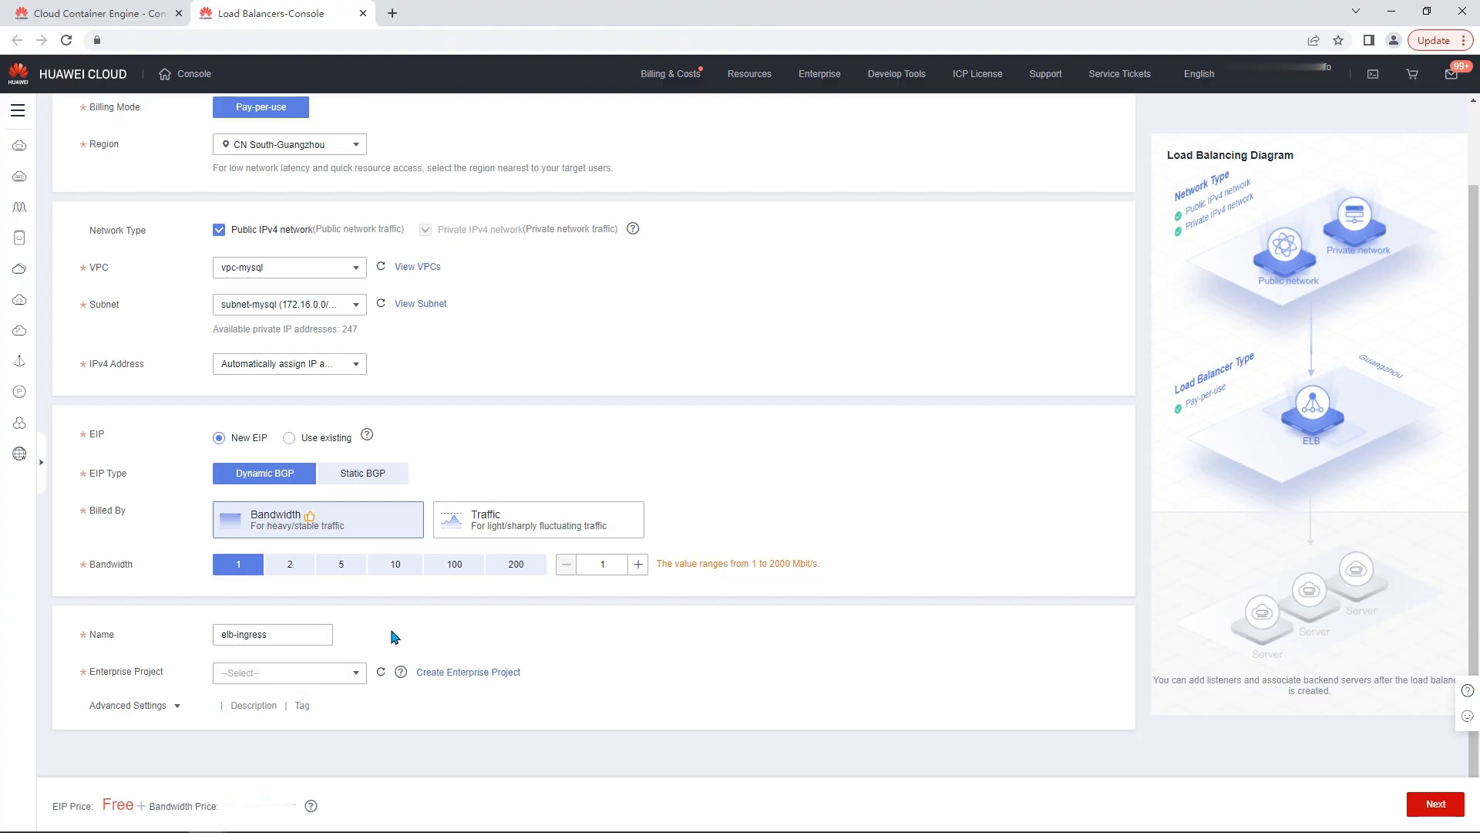
Assign the load balancer to the default enterprise project and submit the order
{"action": "left_click", "coordinate": [351, 672]}
{"action": "left_click", "coordinate": [242, 484]}
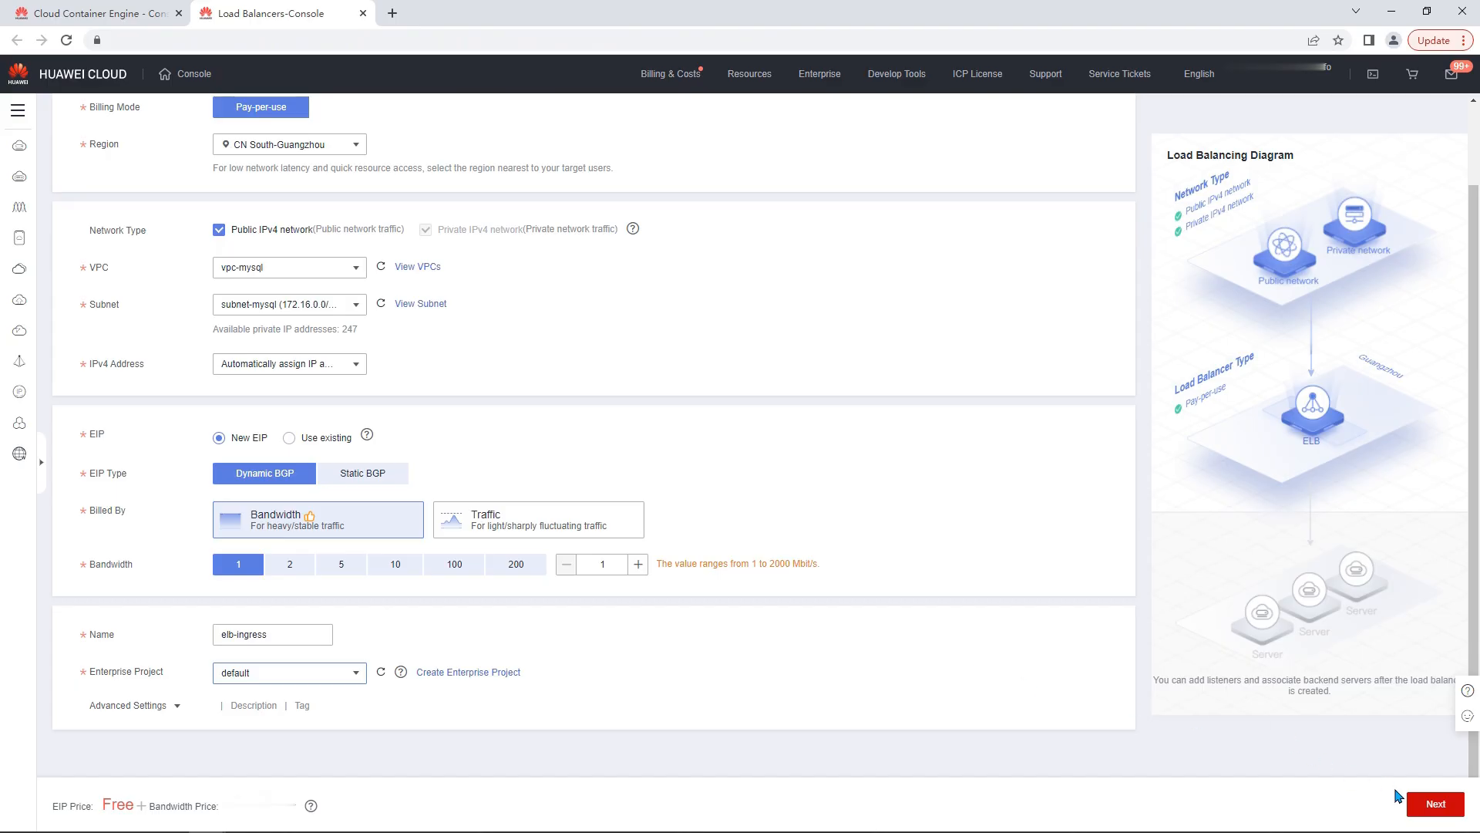
{"action": "left_click", "coordinate": [1432, 804]}
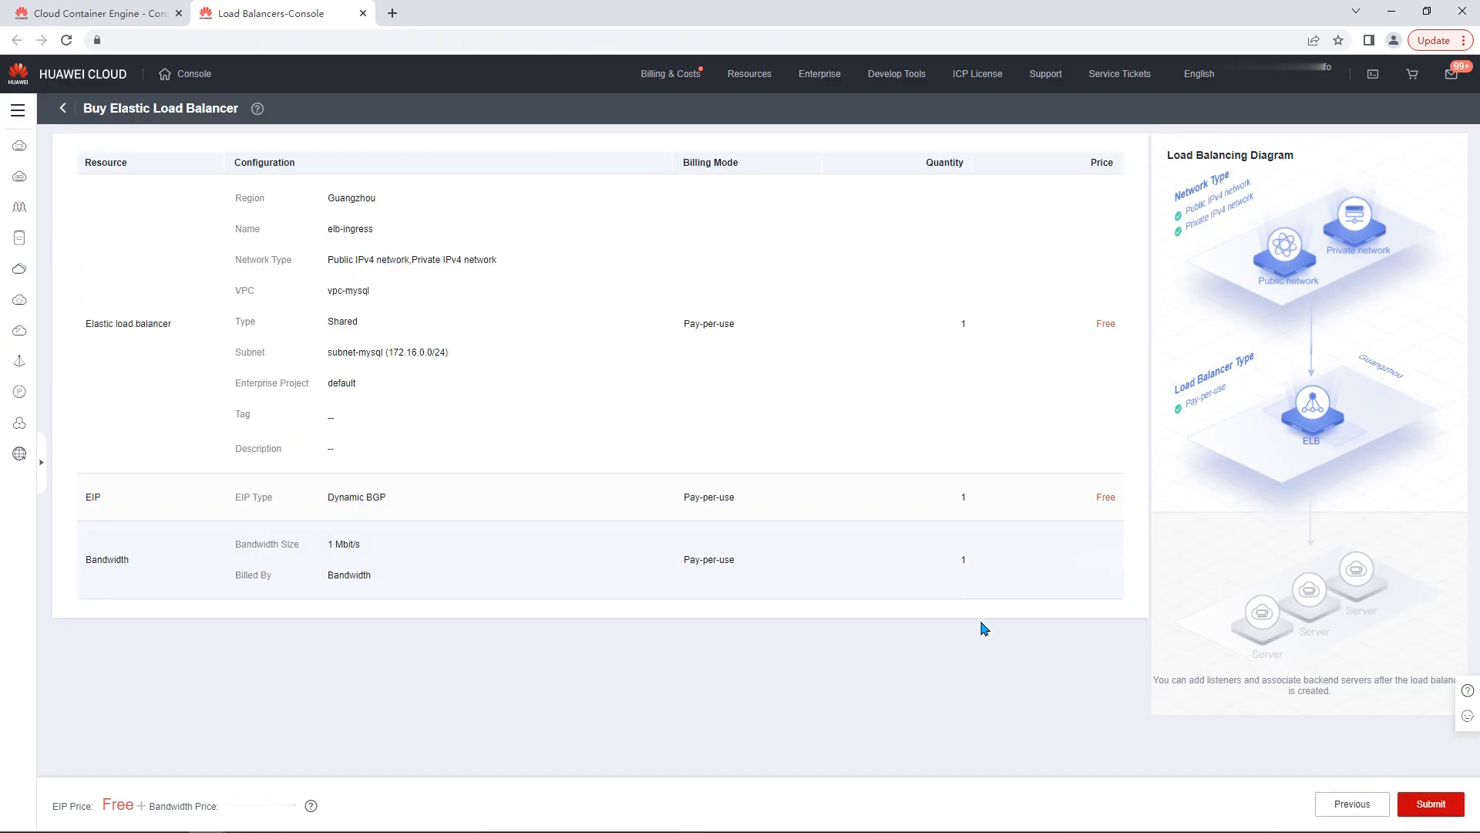
{"action": "left_click", "coordinate": [1417, 815]}
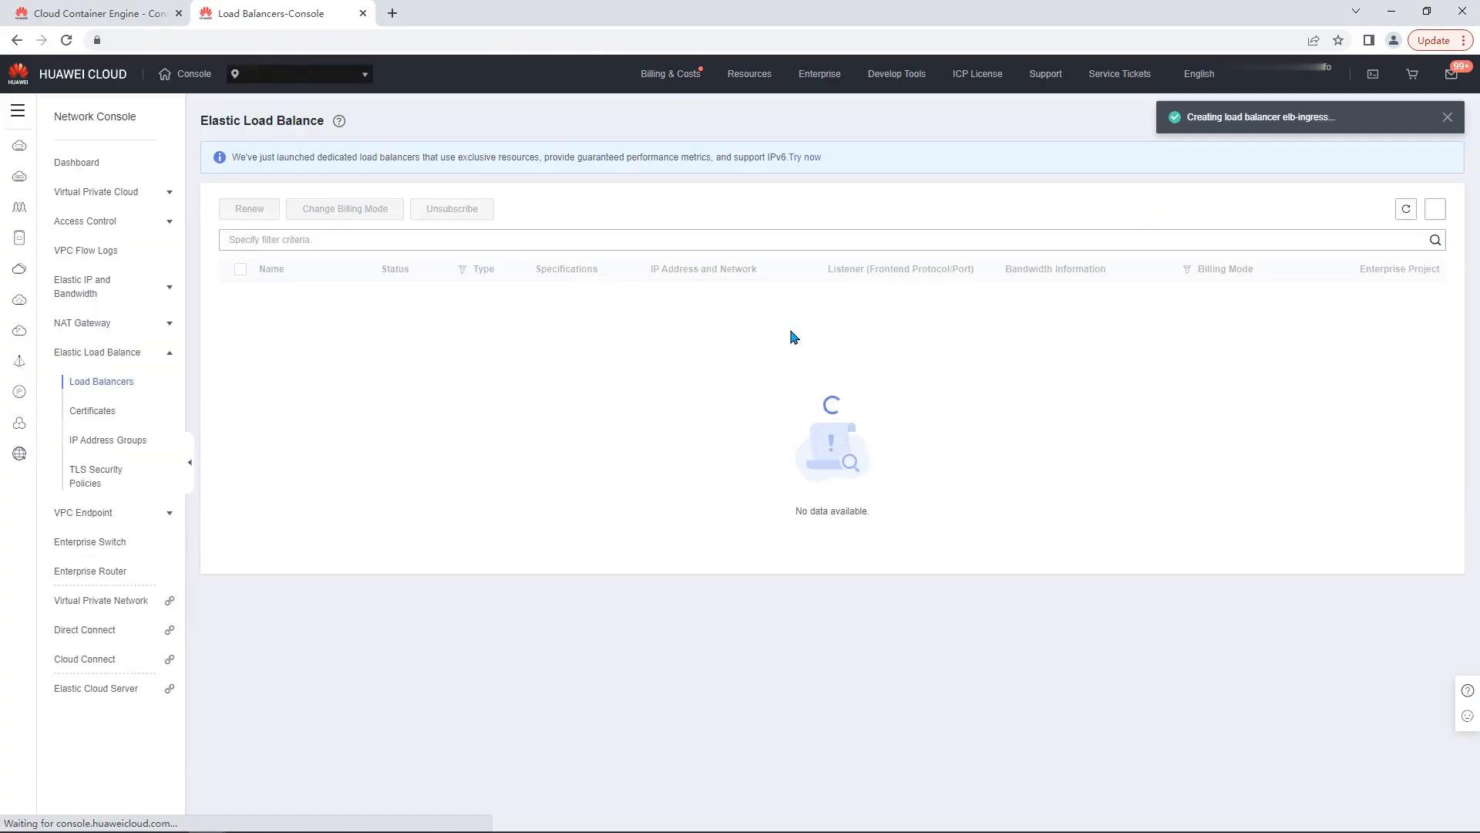
Refresh the load balancer lists, choose elb-ingress as the nginx-ingress add-on's load balancer, and install the add-on
{"action": "left_click", "coordinate": [1405, 214]}
{"action": "mouse_move", "coordinate": [268, 307]}
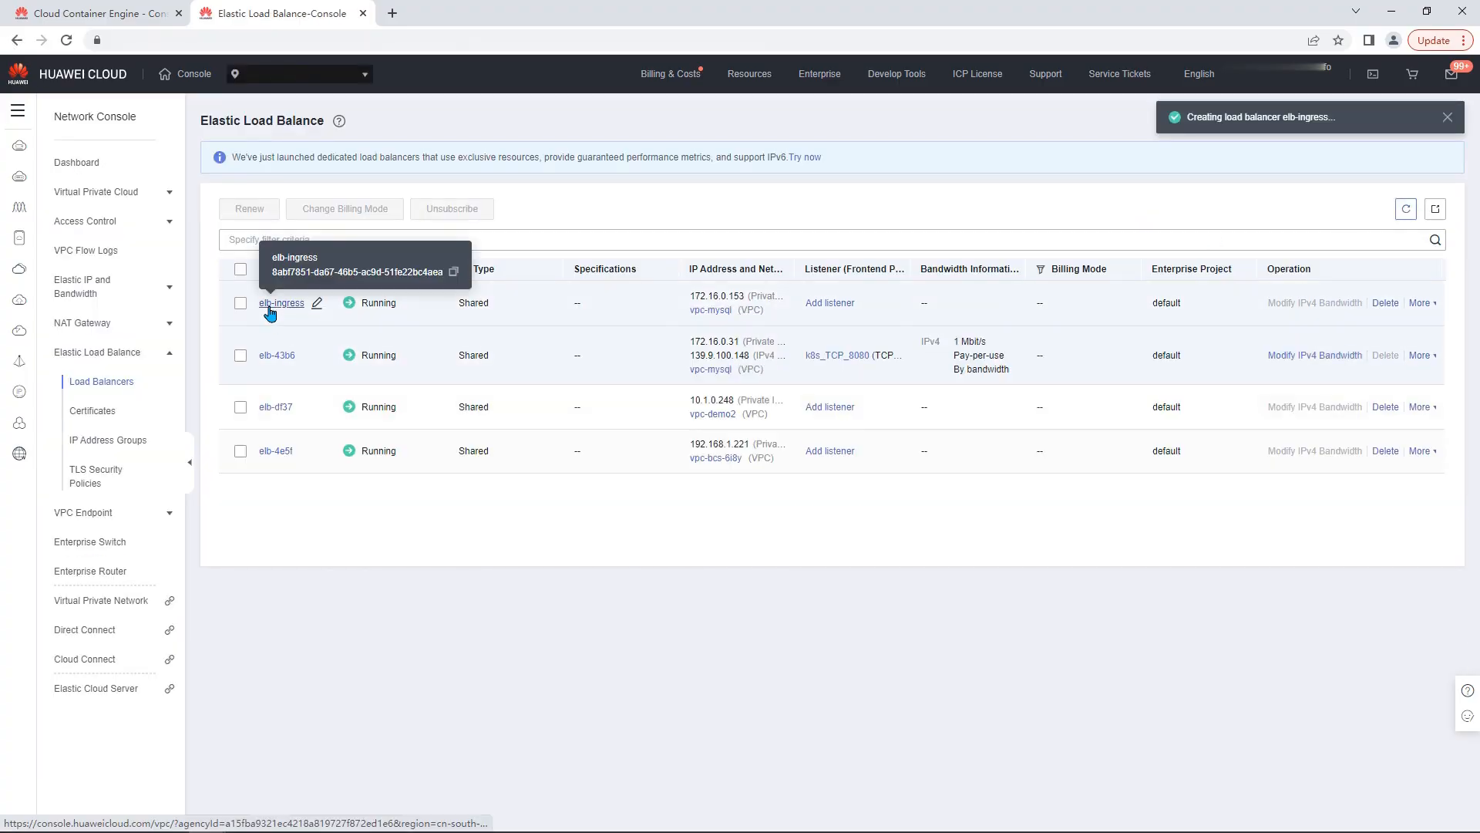
{"action": "left_click", "coordinate": [43, 11]}
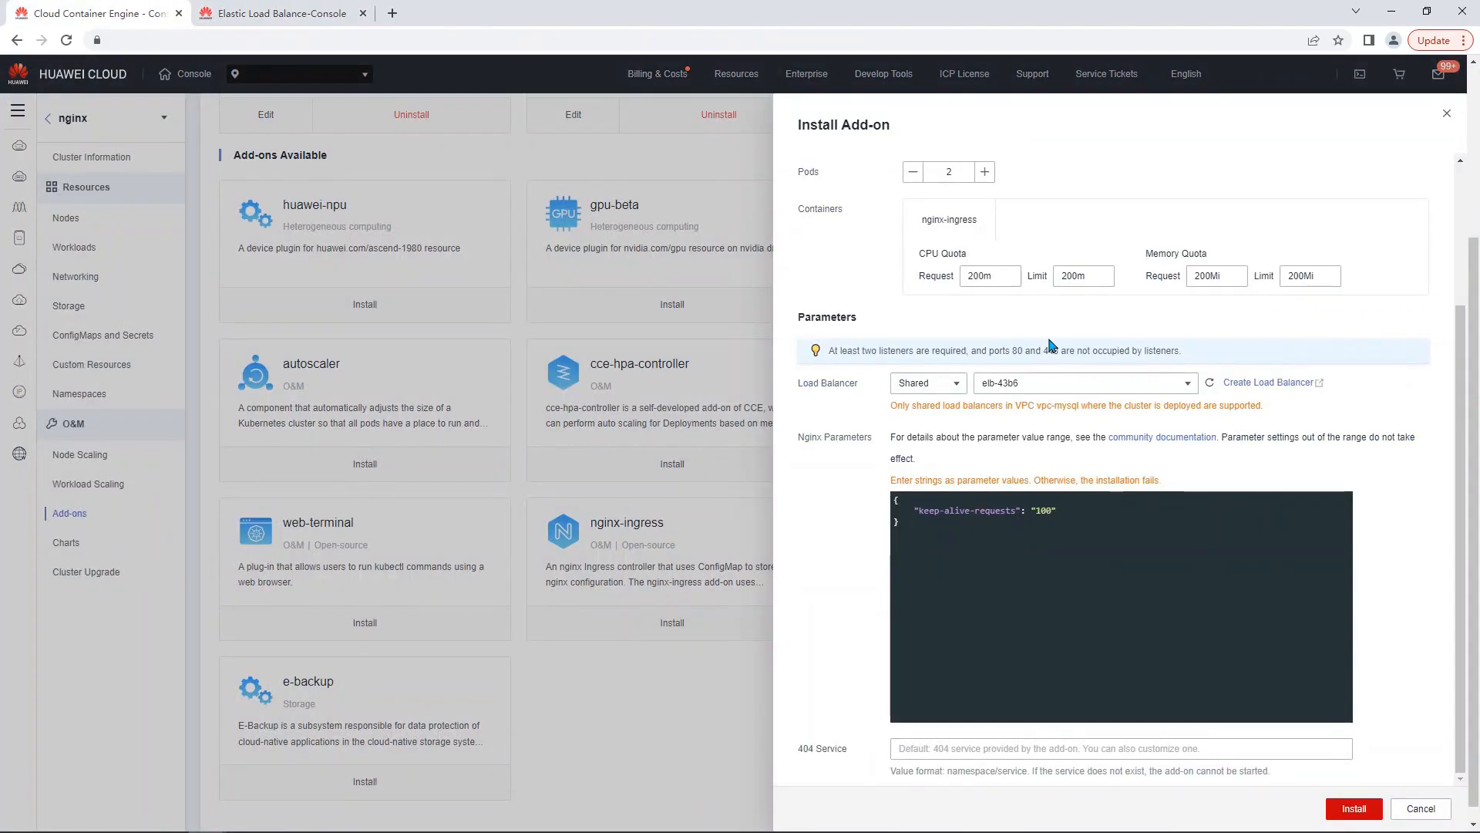
{"action": "left_click", "coordinate": [1210, 384]}
{"action": "left_click", "coordinate": [1095, 383]}
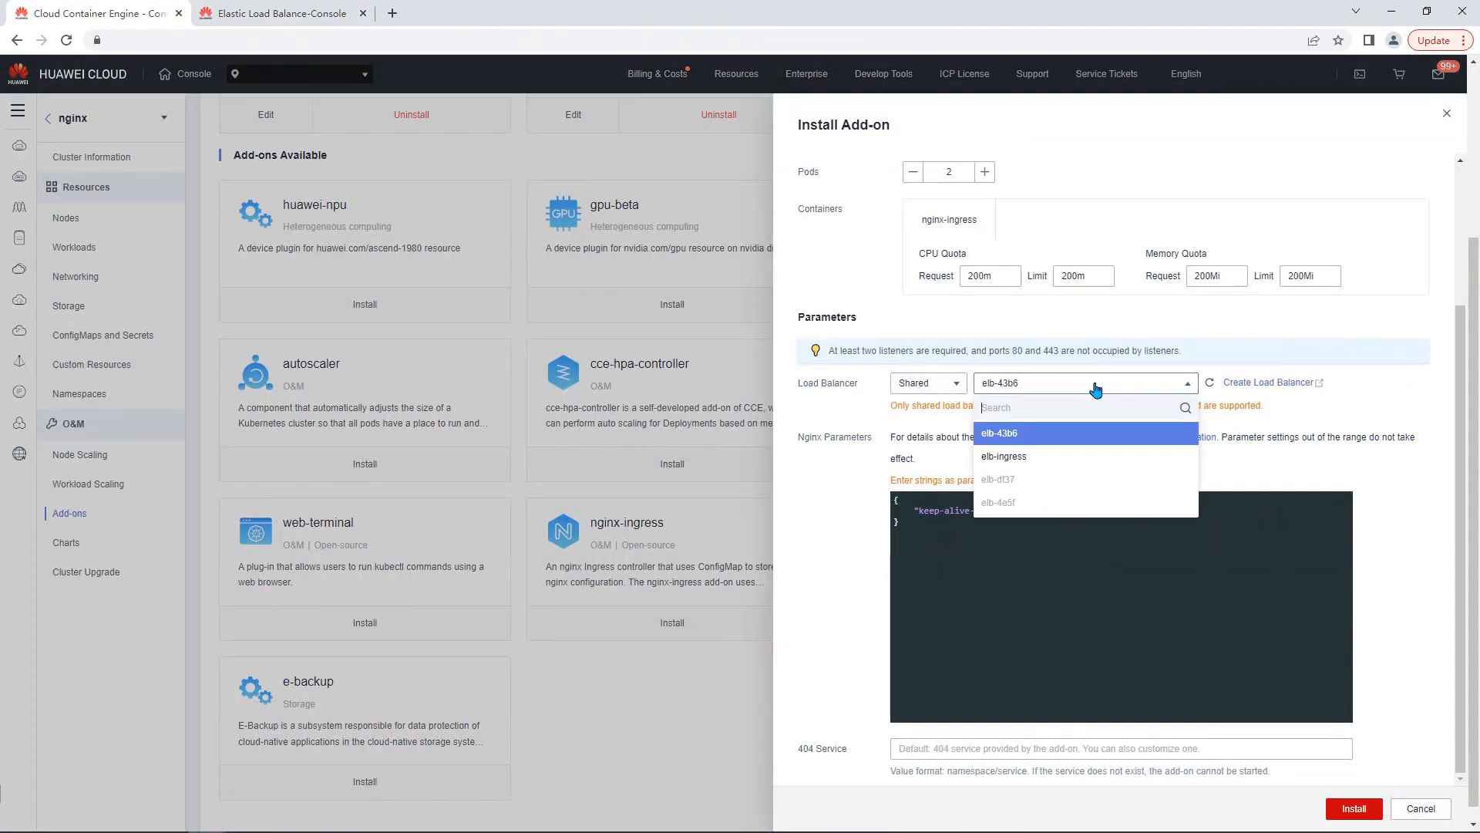
{"action": "left_click", "coordinate": [988, 463]}
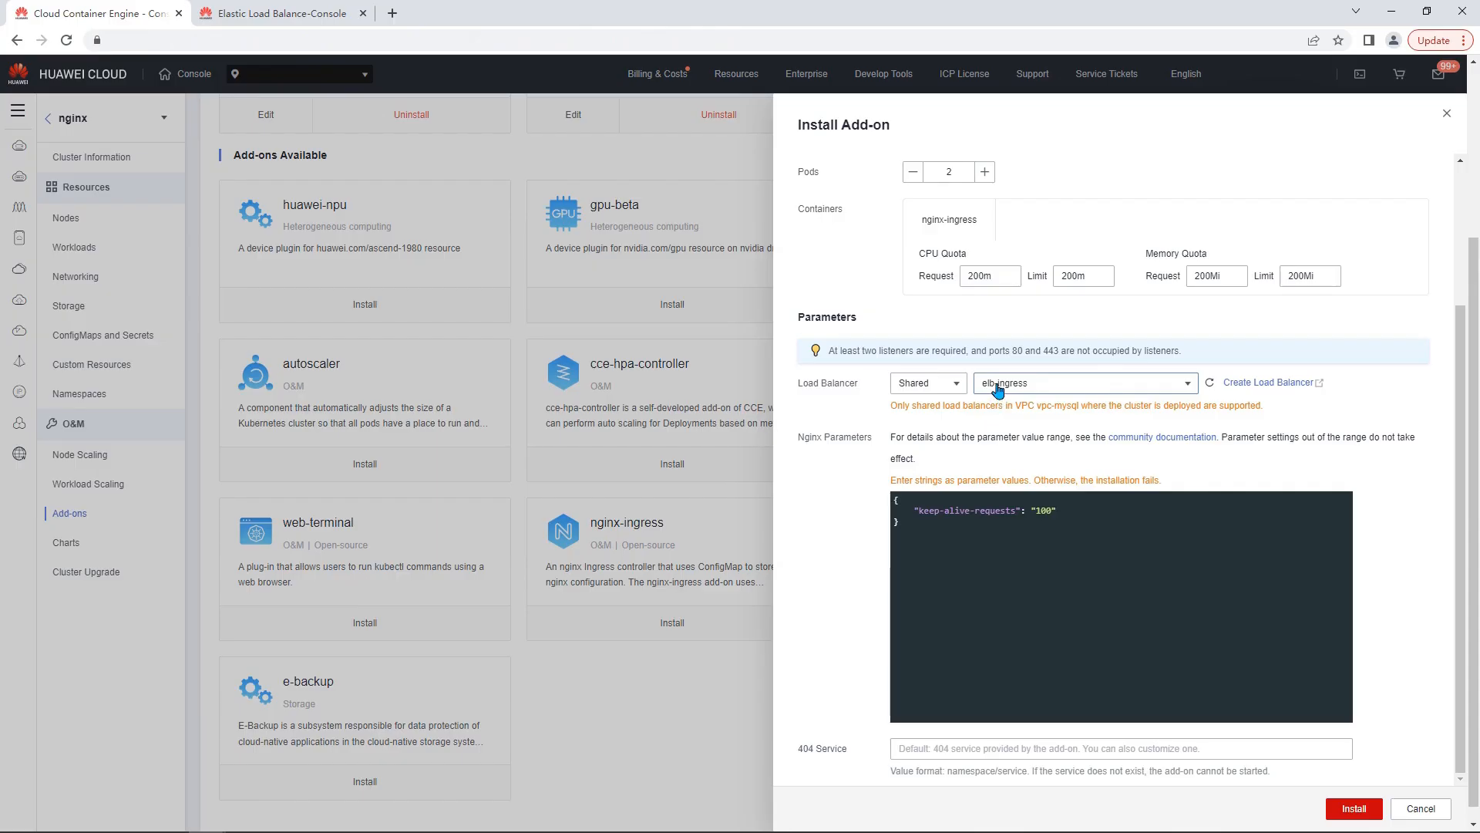
{"action": "left_click", "coordinate": [1351, 807]}
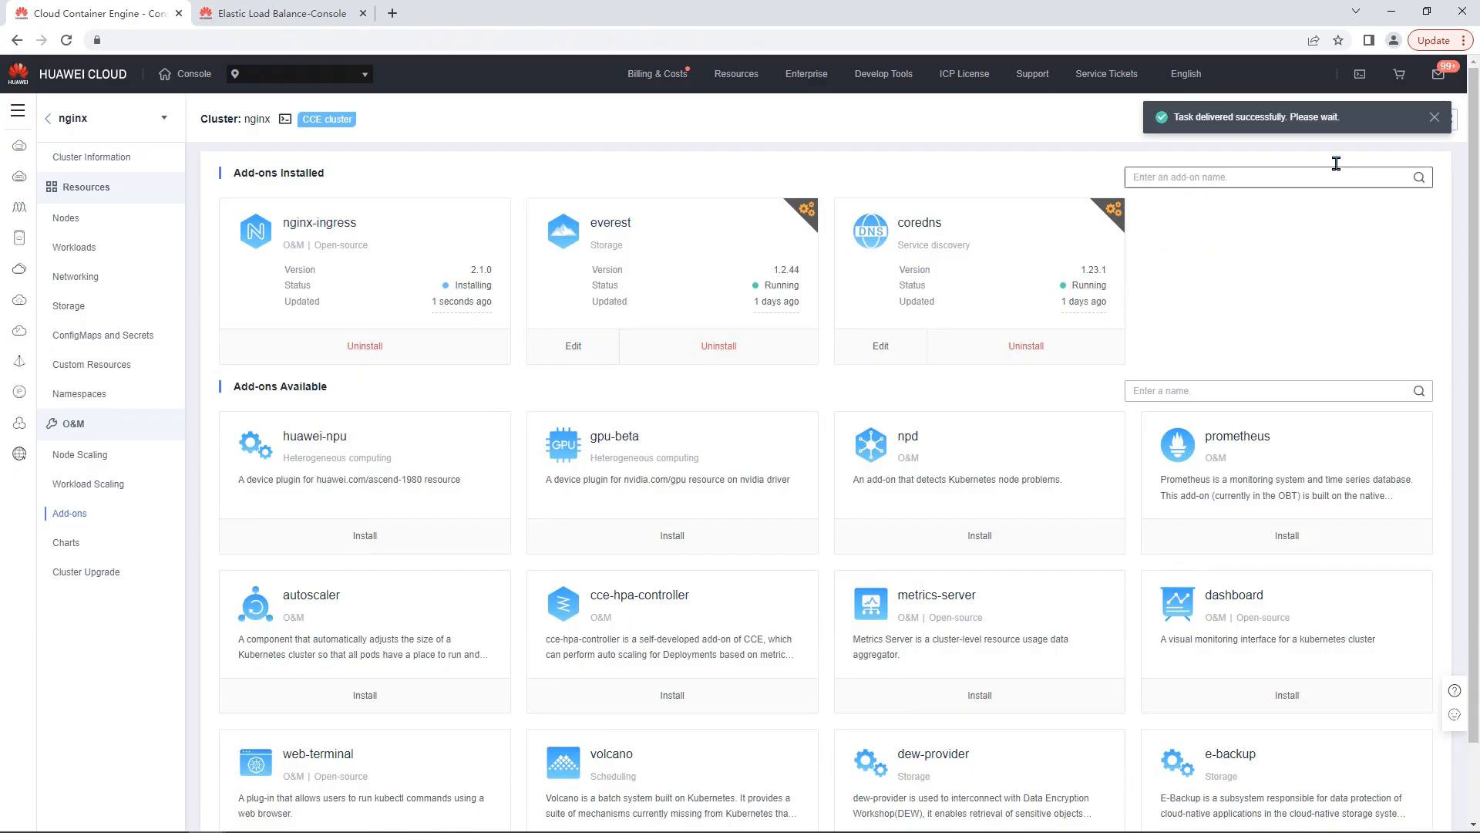
Dismiss the task notification and refresh the add-ons list to check the nginx-ingress status
{"action": "left_click", "coordinate": [1434, 119]}
{"action": "left_click", "coordinate": [1446, 124]}
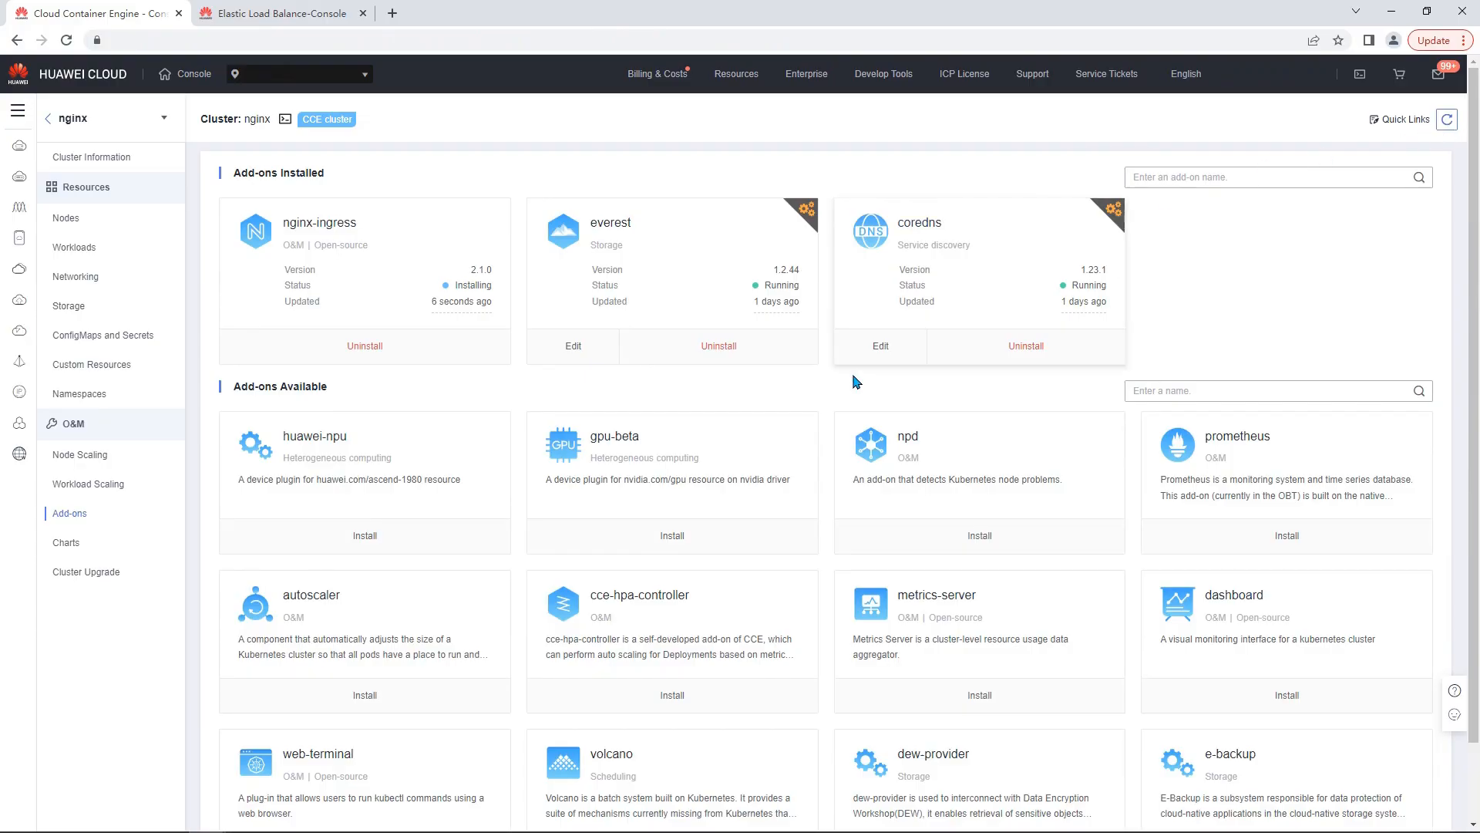
{"action": "left_click", "coordinate": [1447, 125]}
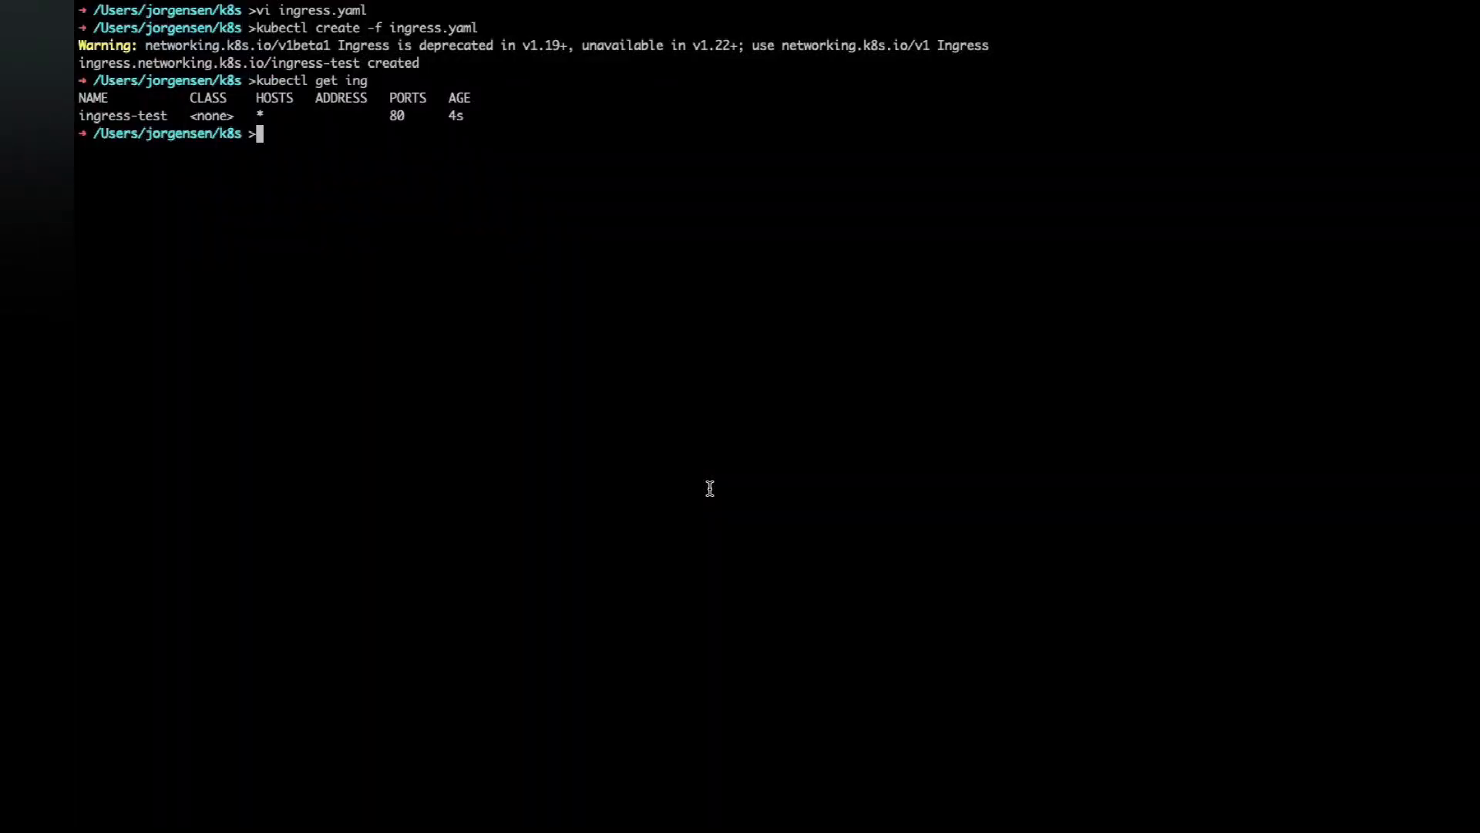
Switch to the terminal, create nginx-ingress.yaml in vi, and paste in the copied Ingress manifest
{"action": "type", "text": "vi"}
{"action": "type", "text": " nginx-ingres"}
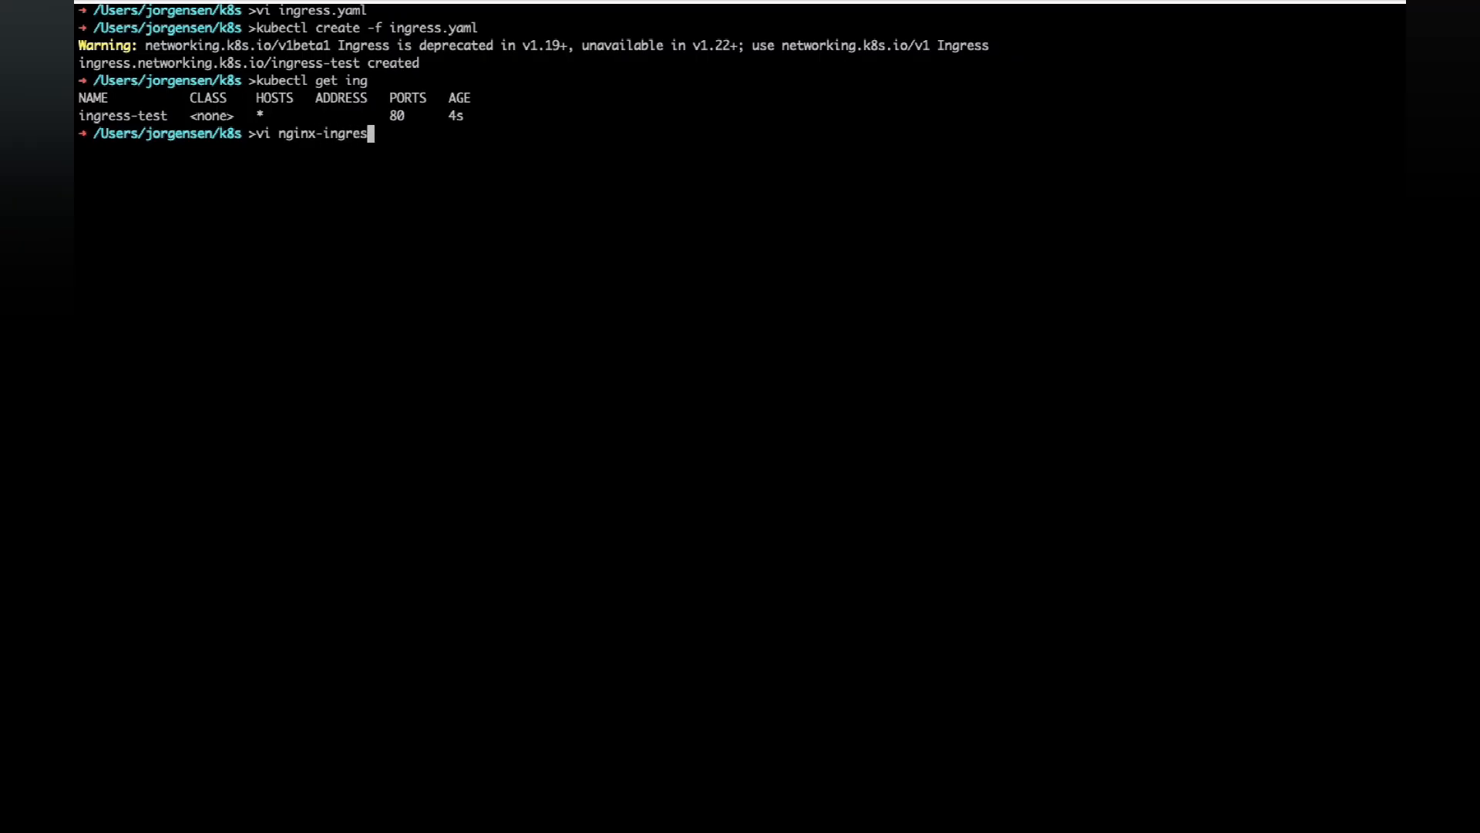
{"action": "type", "text": "s.yaml"}
{"action": "key", "text": "Return"}
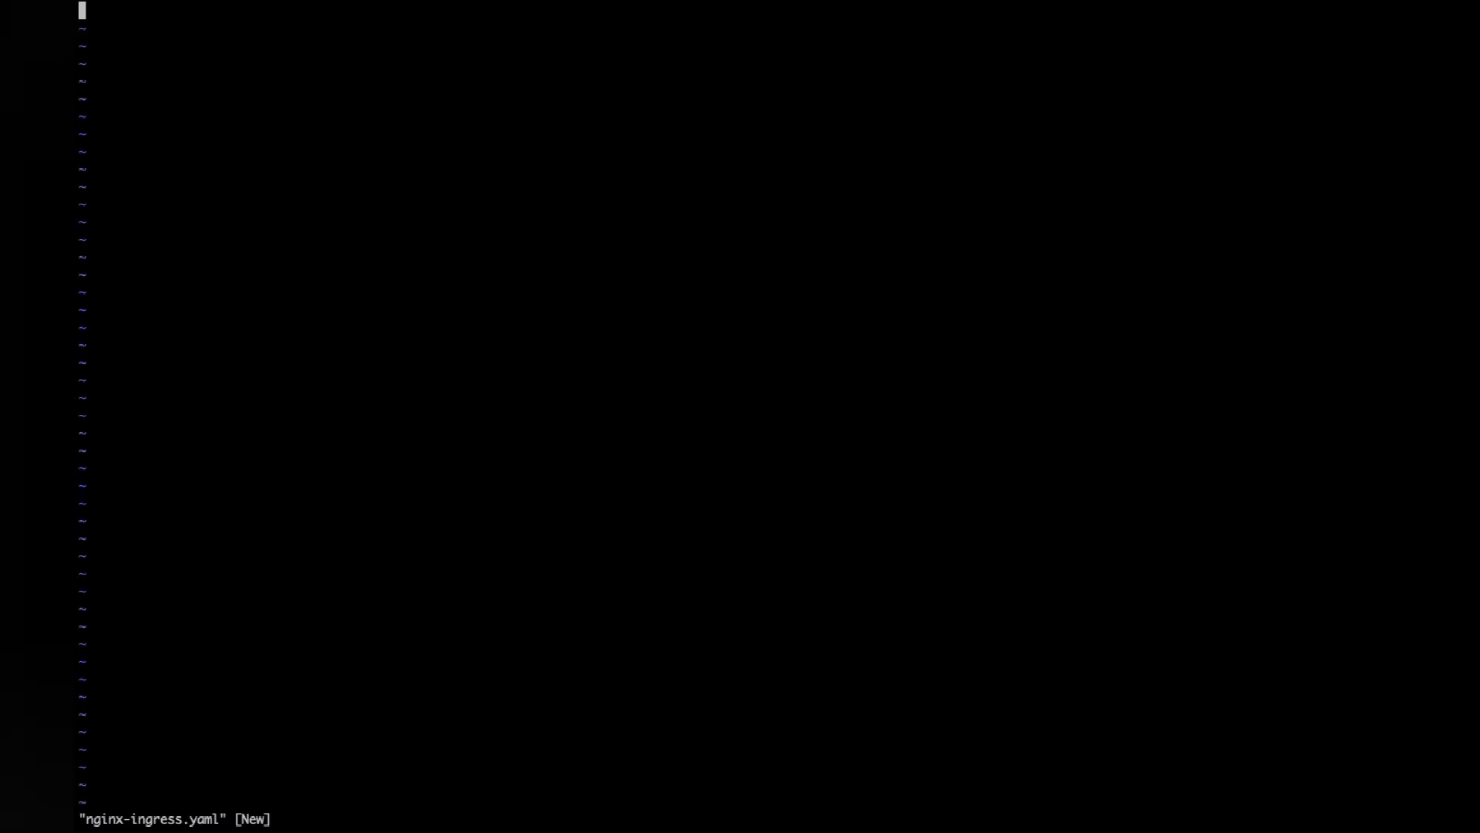
{"action": "key", "text": "i"}
{"action": "key", "text": "ctrl+shift+v"}
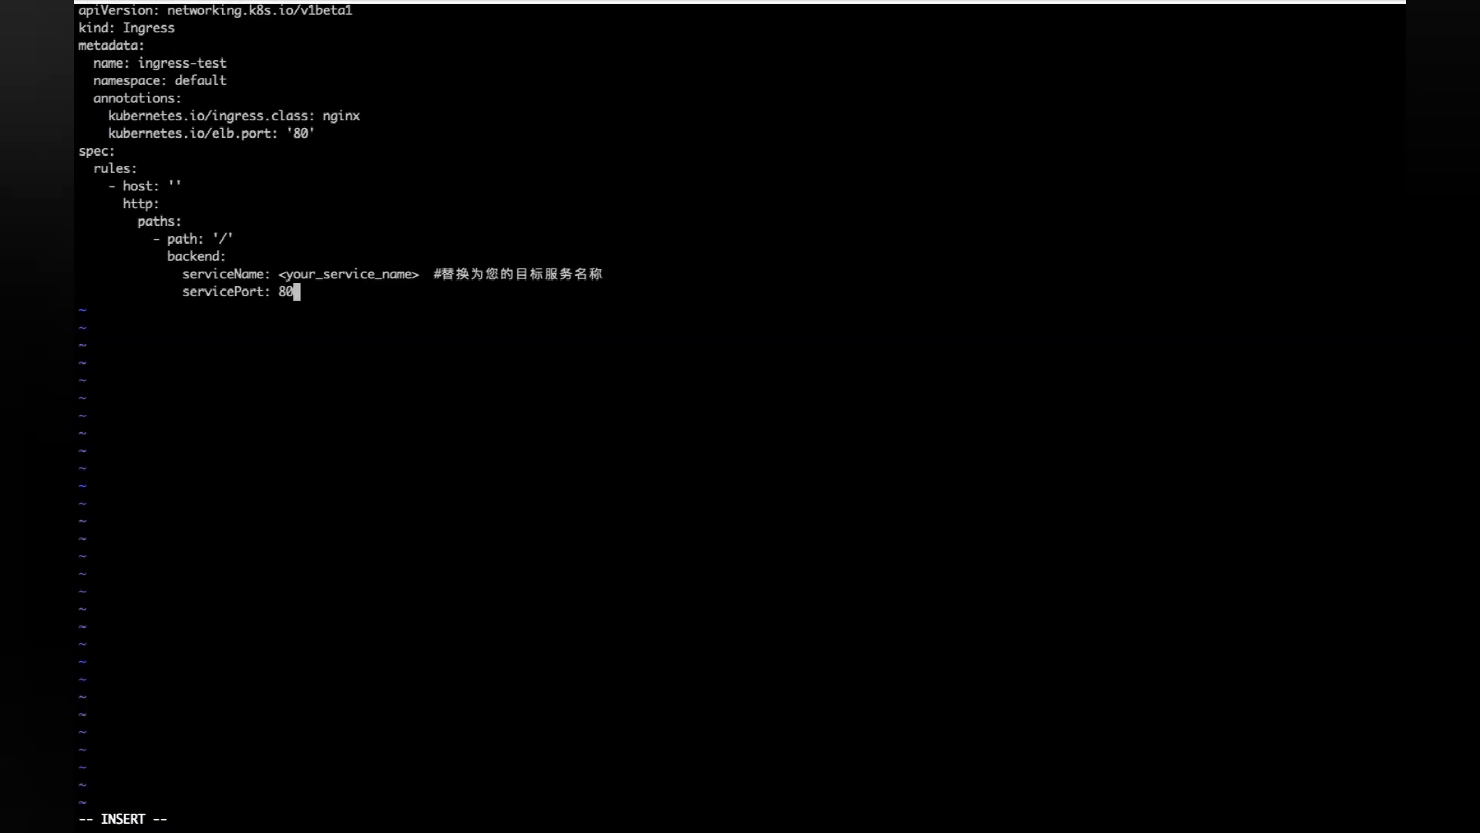
Set the backend serviceName to nginx-nodeport, remove the trailing comment, and save the manifest
{"action": "left_click", "coordinate": [305, 273]}
{"action": "key", "text": "Right"}
{"action": "key", "text": "Right"}
{"action": "key", "text": "Right"}
{"action": "key", "text": "Right"}
{"action": "key", "text": "Right"}
{"action": "key", "text": "Right"}
{"action": "key", "text": "Right"}
{"action": "key", "text": "Right"}
{"action": "key", "text": "Right"}
{"action": "key", "text": "Right"}
{"action": "key", "text": "Right"}
{"action": "key", "text": "Right"}
{"action": "key", "text": "Right"}
{"action": "key", "text": "Right"}
{"action": "key", "text": "Right"}
{"action": "key", "text": "Right"}
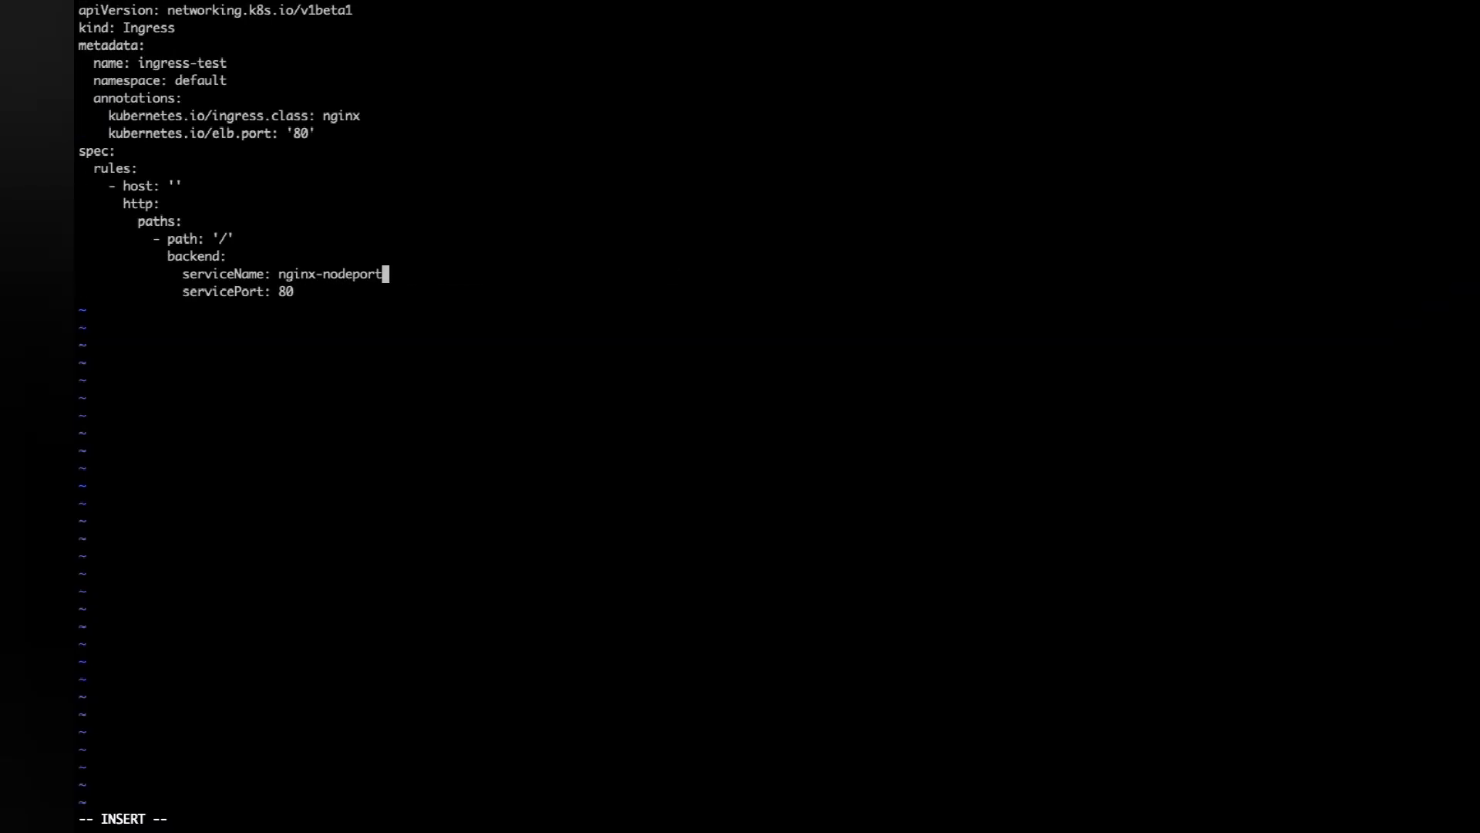
{"action": "key", "text": "Escape"}
{"action": "type", "text": ":wq"}
{"action": "key", "text": "Return"}
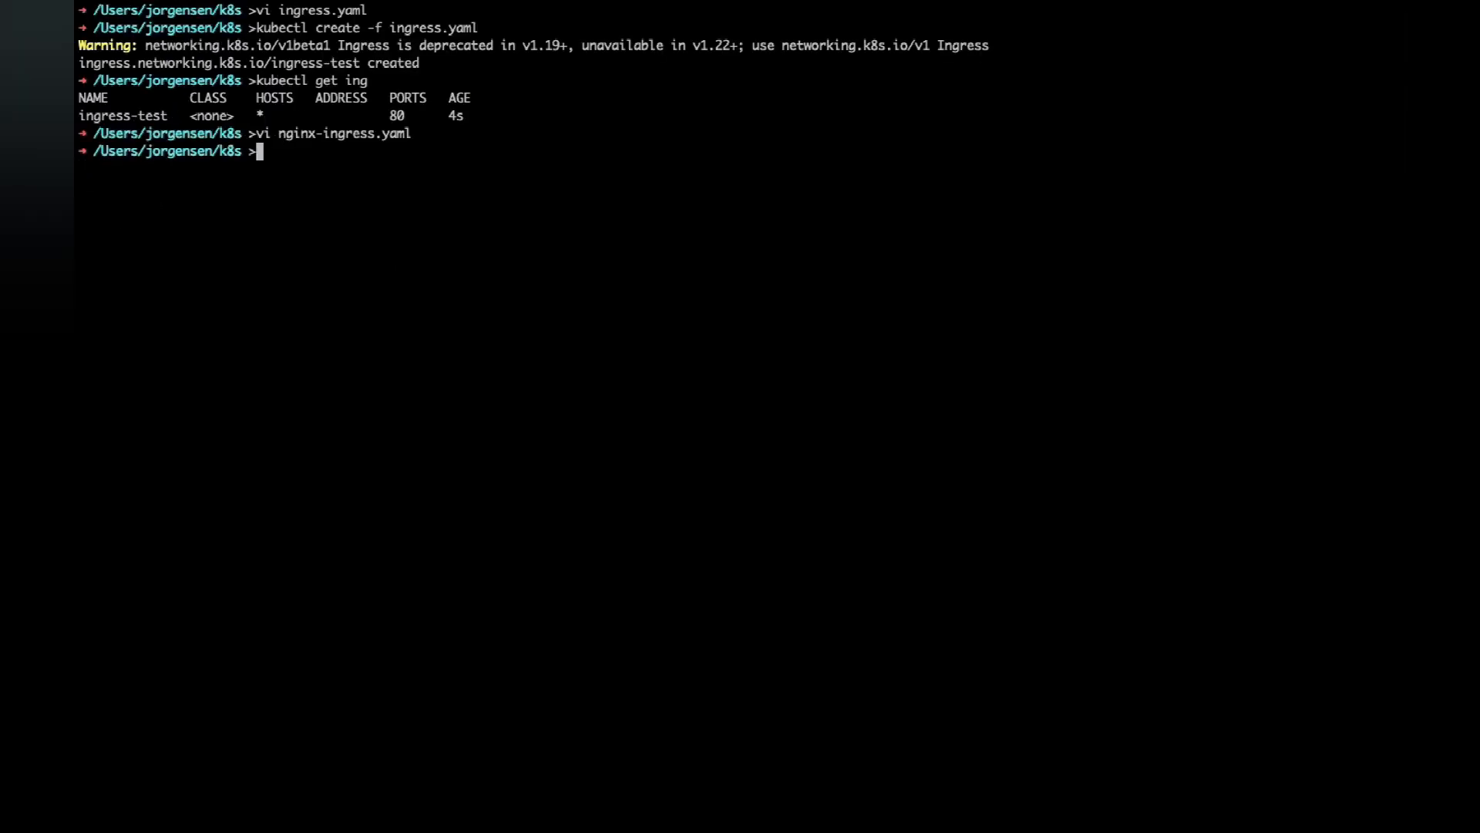
List the existing ingresses with kubectl get ing
{"action": "key", "text": "Up"}
{"action": "key", "text": "Up"}
{"action": "key", "text": "Return"}
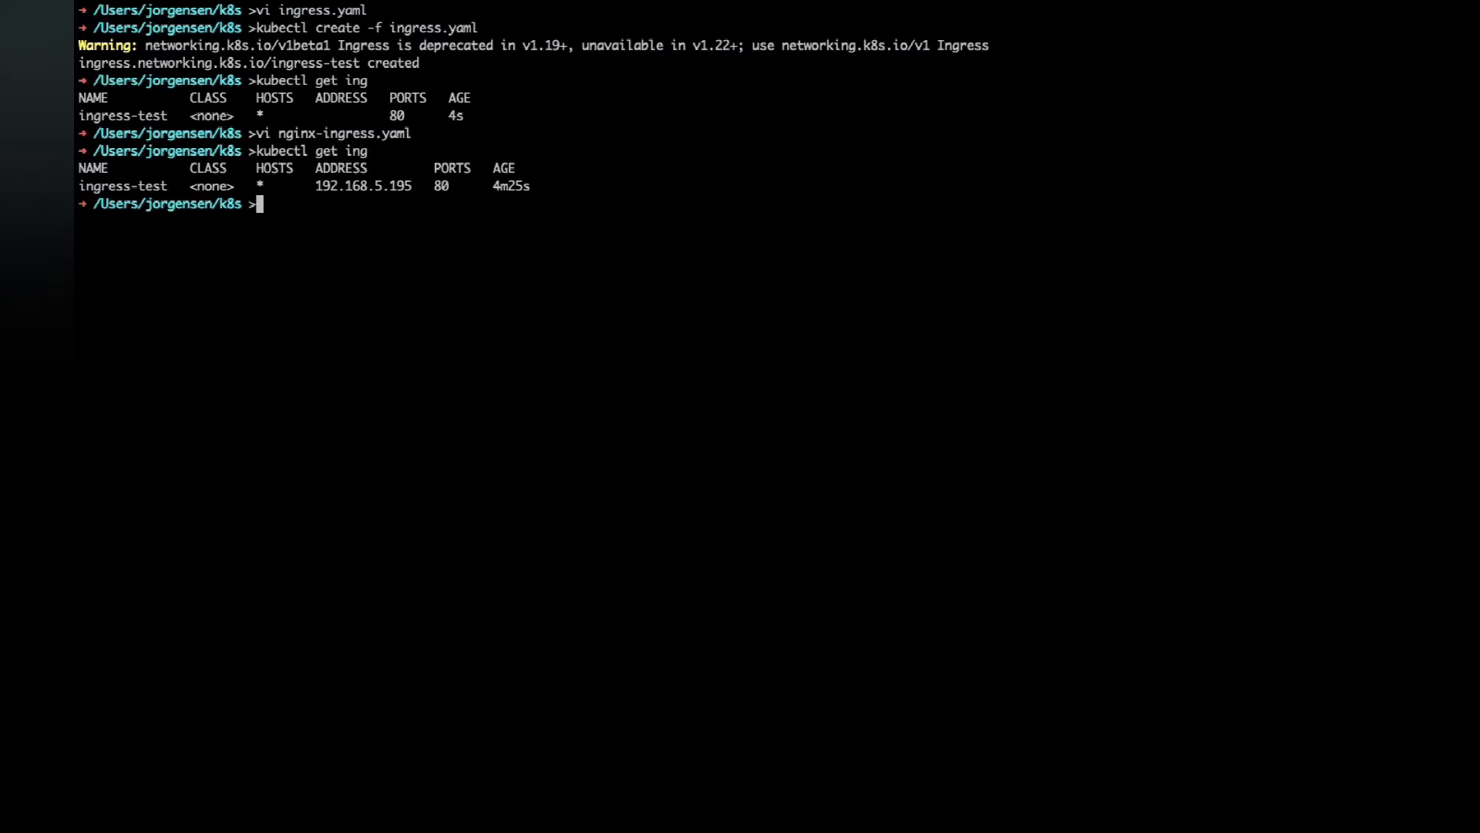
Rename the ingress in nginx-ingress.yaml as ingress-test2 and save the file
{"action": "key", "text": "Up"}
{"action": "key", "text": "Up"}
{"action": "key", "text": "Return"}
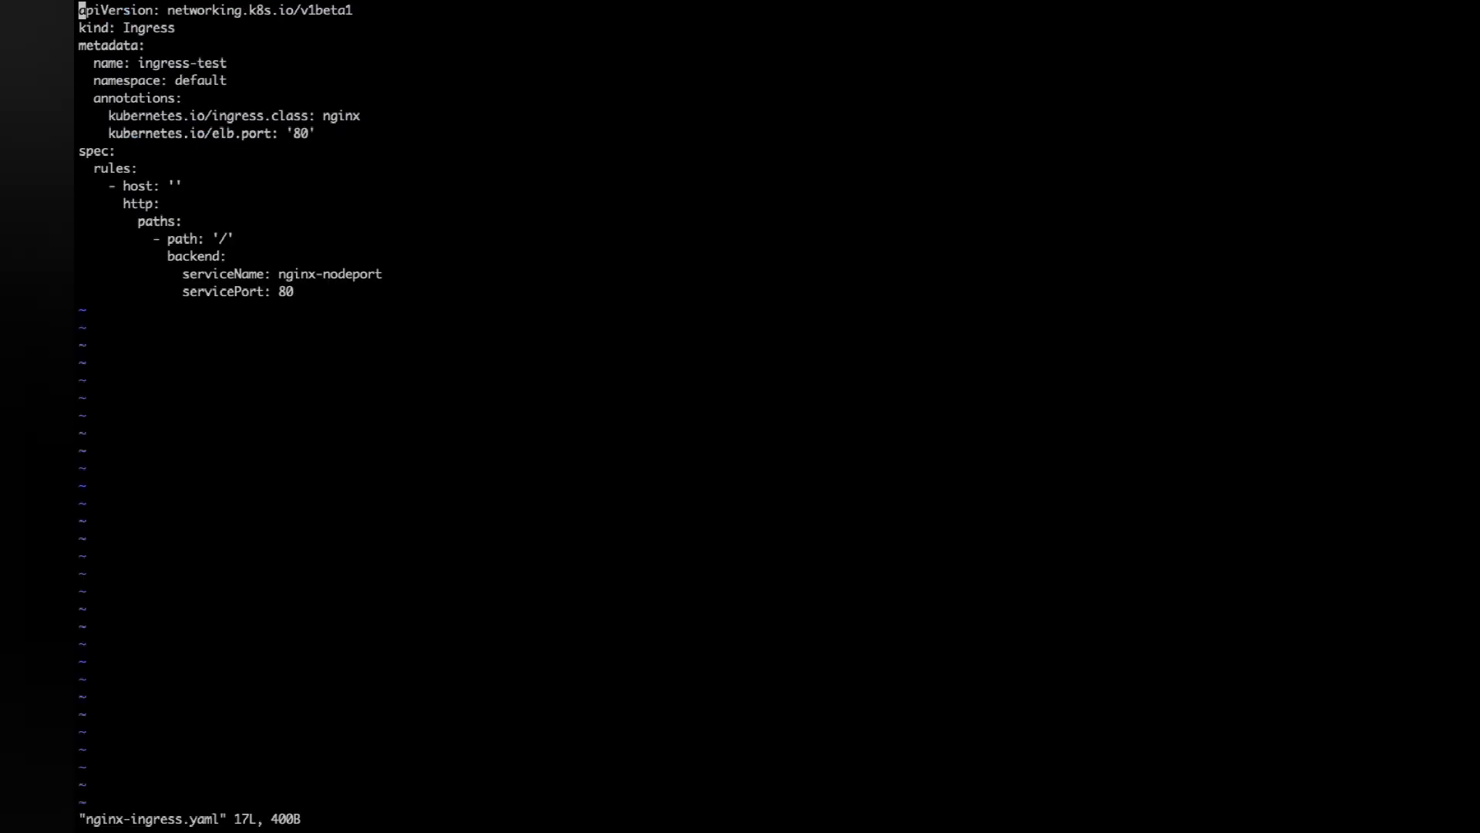
{"action": "key", "text": "Down"}
{"action": "key", "text": "Down"}
{"action": "key", "text": "Down"}
{"action": "key", "text": "i"}
{"action": "key", "text": "Right"}
{"action": "key", "text": "Right"}
{"action": "key", "text": "Right"}
{"action": "key", "text": "Right"}
{"action": "key", "text": "Right"}
{"action": "key", "text": "Right"}
{"action": "key", "text": "Right"}
{"action": "key", "text": "Right"}
{"action": "key", "text": "Right"}
{"action": "key", "text": "Right"}
{"action": "key", "text": "Right"}
{"action": "key", "text": "Right"}
{"action": "key", "text": "Right"}
{"action": "key", "text": "Right"}
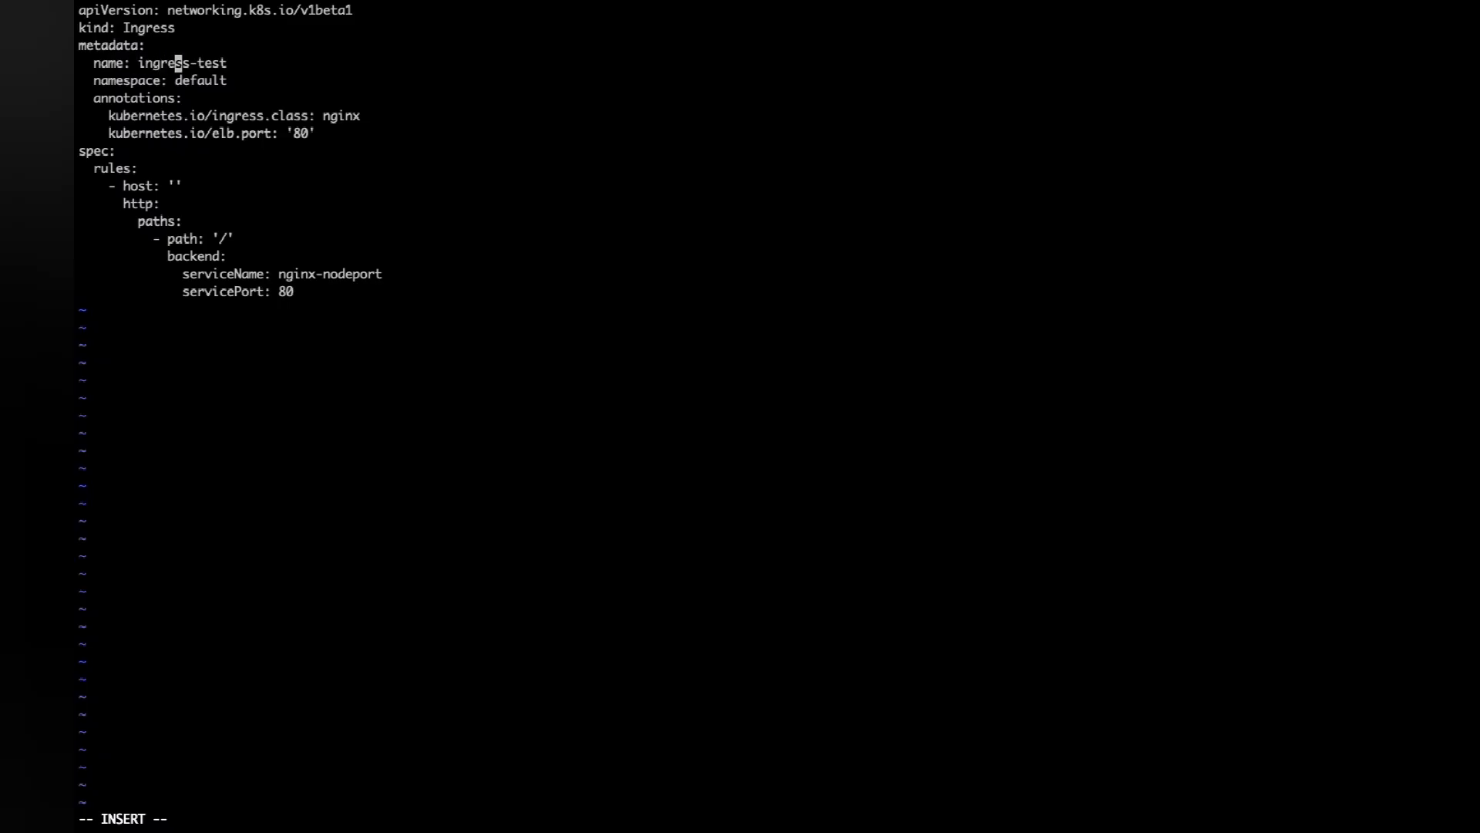
{"action": "type", "text": "2"}
{"action": "key", "text": "Escape"}
{"action": "type", "text": ":wq"}
{"action": "key", "text": "Return"}
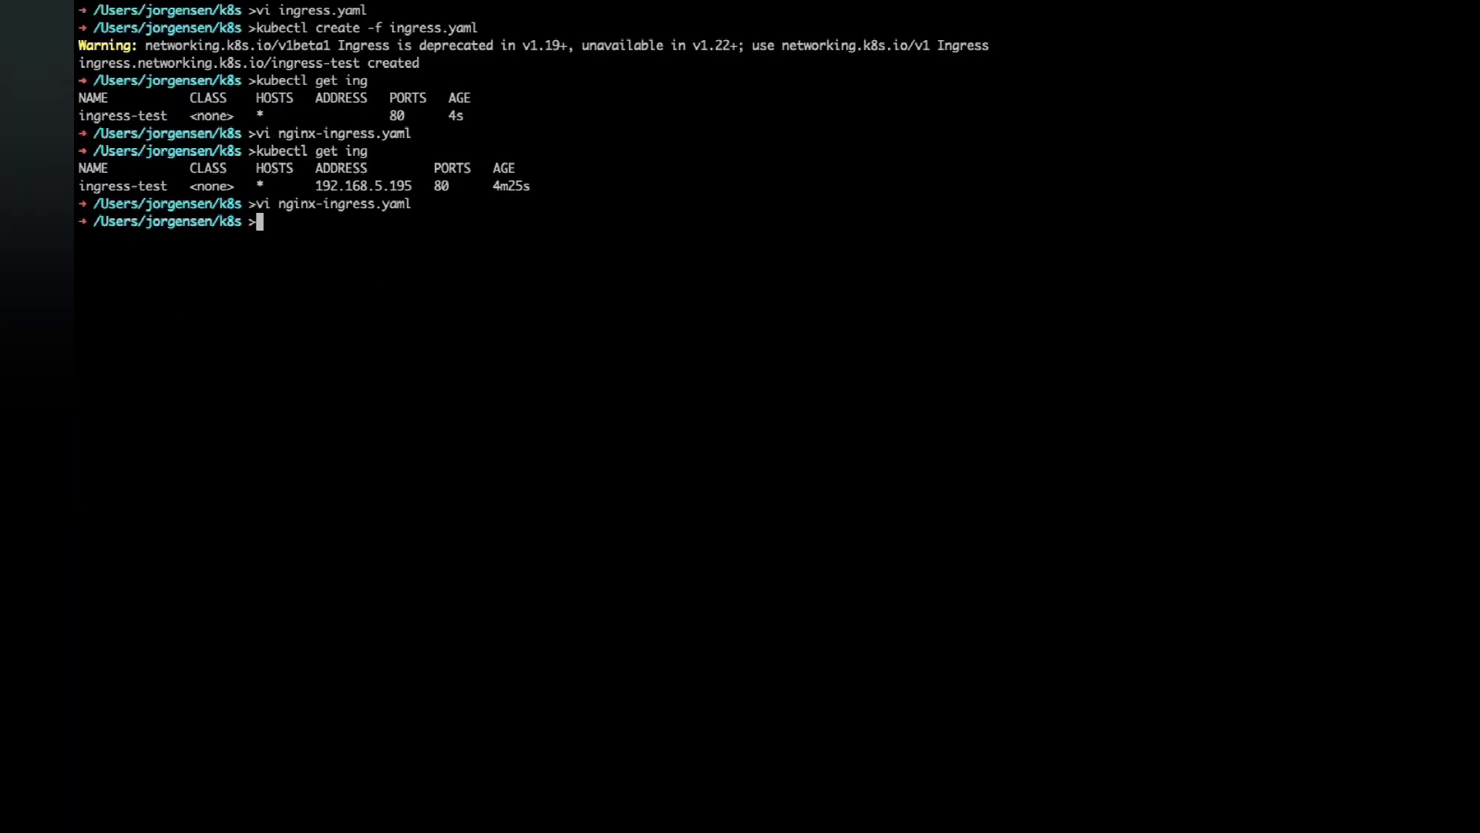
Create the ingress with kubectl create -f nginx-ingress.yaml
{"action": "key", "text": "Up"}
{"action": "key", "text": "Up"}
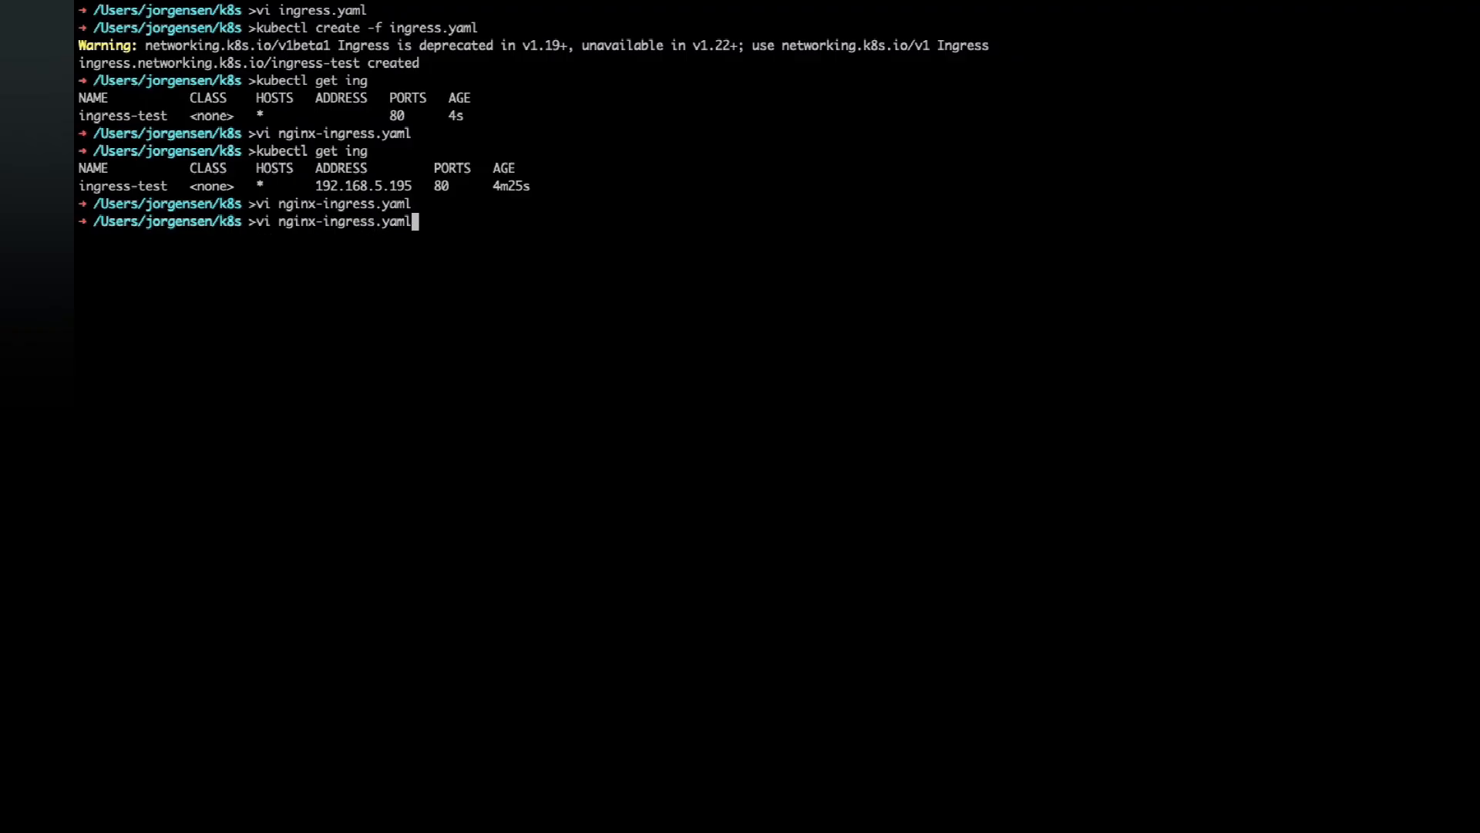
{"action": "key", "text": "BackSpace"}
{"action": "key", "text": "BackSpace"}
{"action": "key", "text": "BackSpace"}
{"action": "key", "text": "BackSpace"}
{"action": "key", "text": "BackSpace"}
{"action": "key", "text": "BackSpace"}
{"action": "key", "text": "BackSpace"}
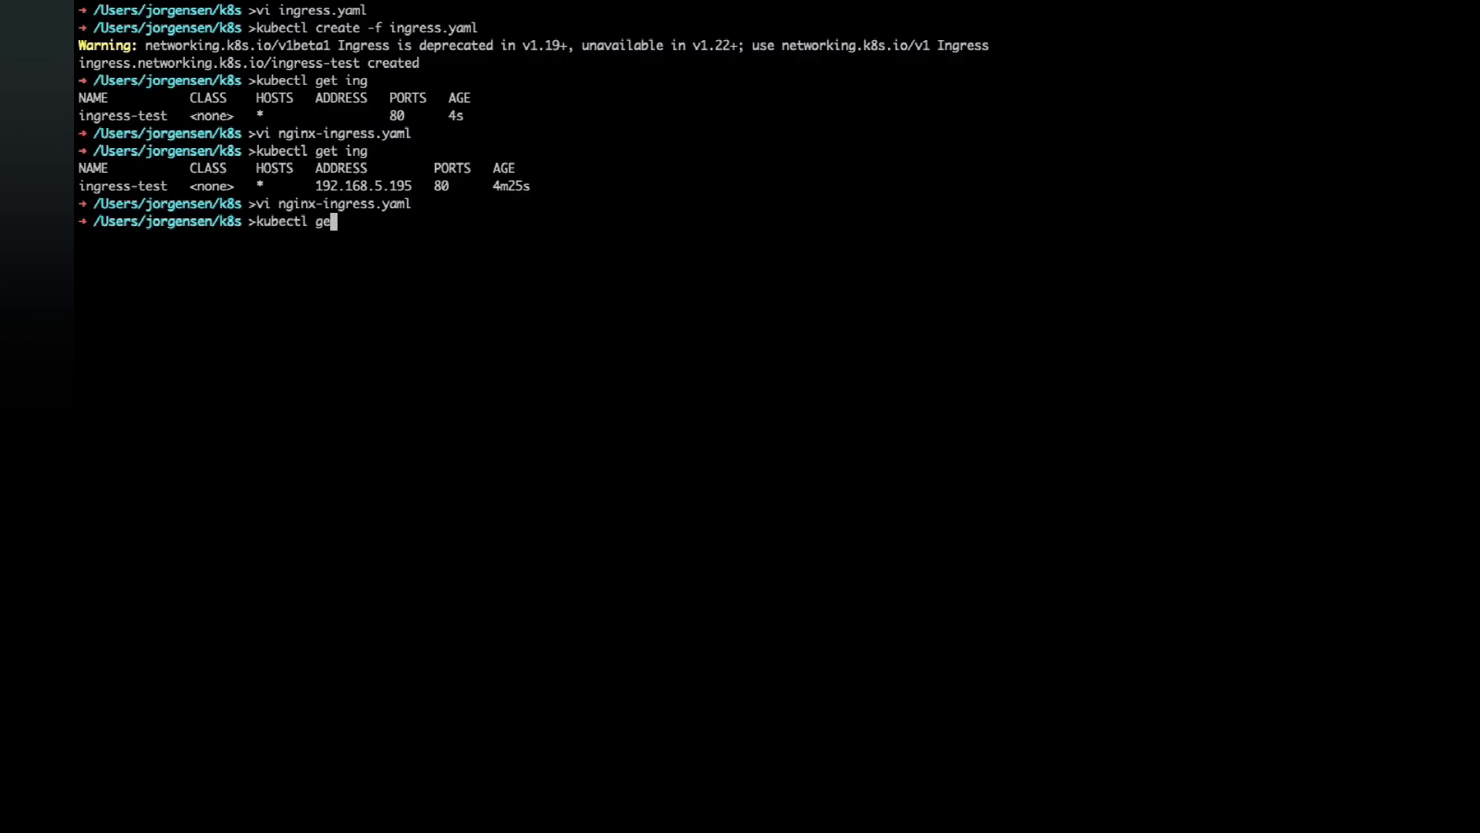
{"action": "type", "text": "create -f ni"}
{"action": "key", "text": "BackSpace"}
{"action": "type", "text": "ginx"}
{"action": "key", "text": "Tab"}
{"action": "key", "text": "Return"}
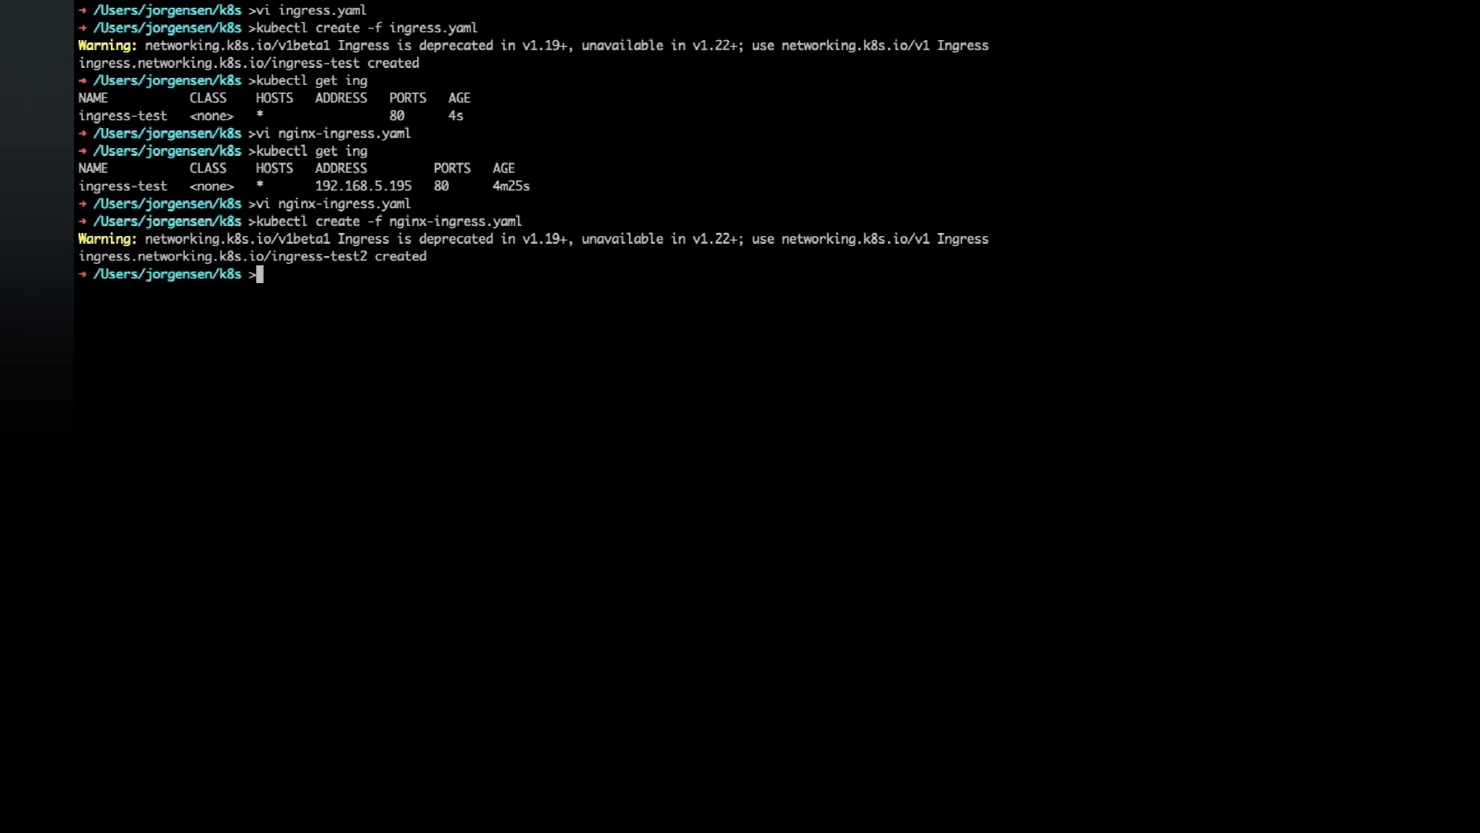
List the ingresses again with kubectl get ing to check ingress-test2
{"action": "key", "text": "Up"}
{"action": "key", "text": "Up"}
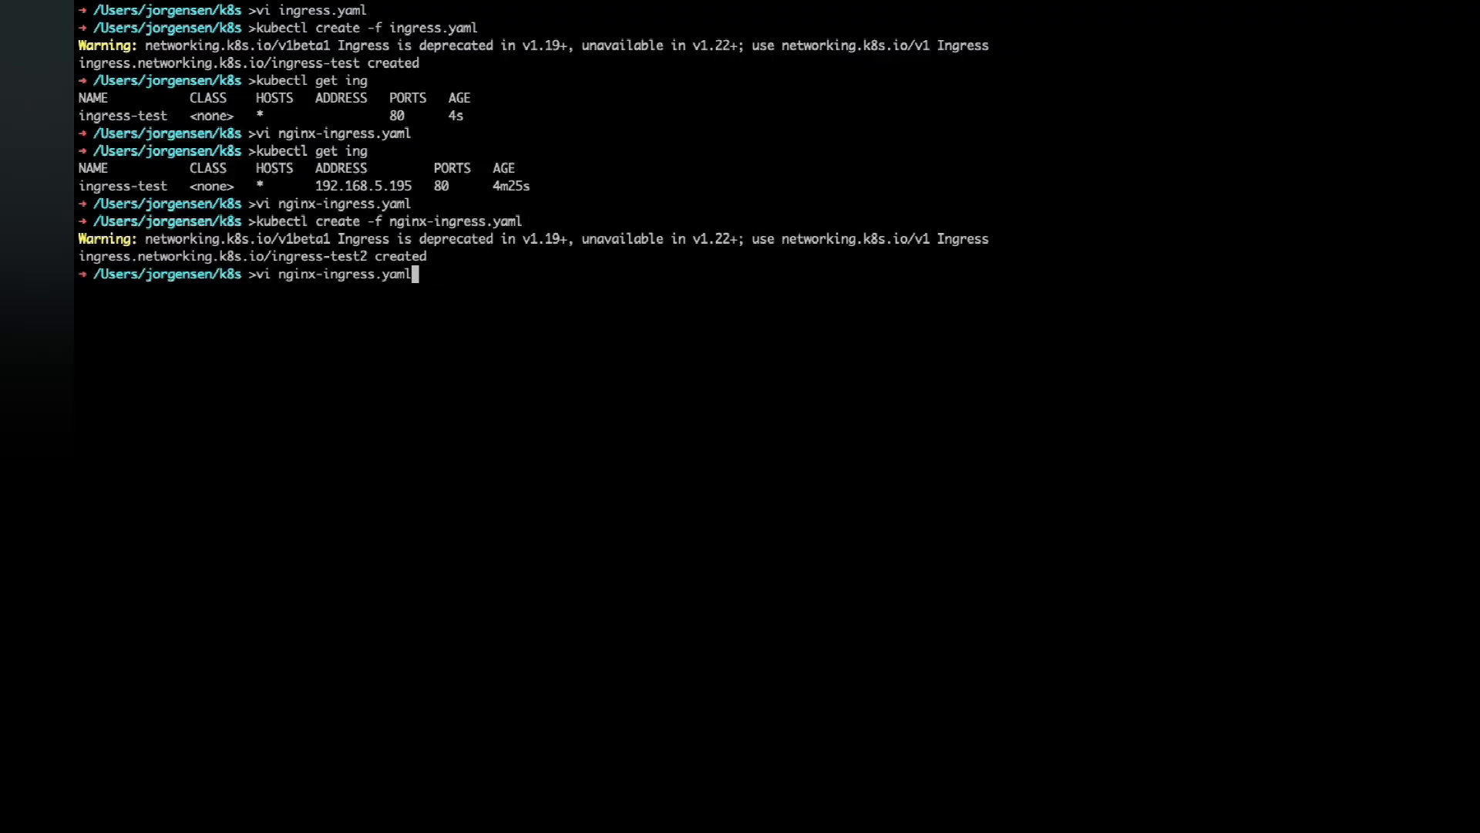
{"action": "key", "text": "Up"}
{"action": "key", "text": "Return"}
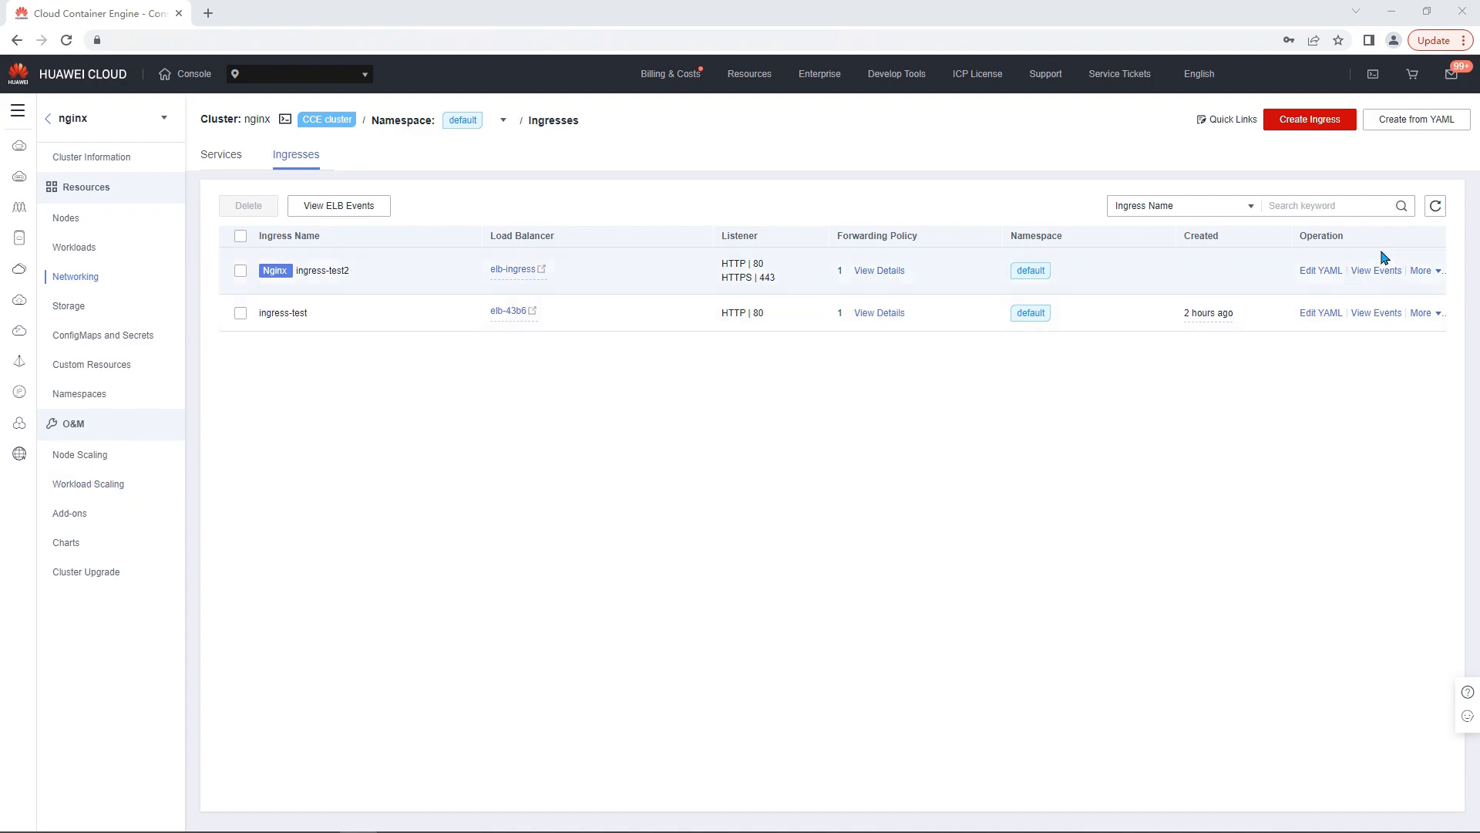
In the CCE console, refresh the ingresses, copy elb-ingress's public IP, and open it in a new browser tab to check nginx access
{"action": "left_click", "coordinate": [1435, 205]}
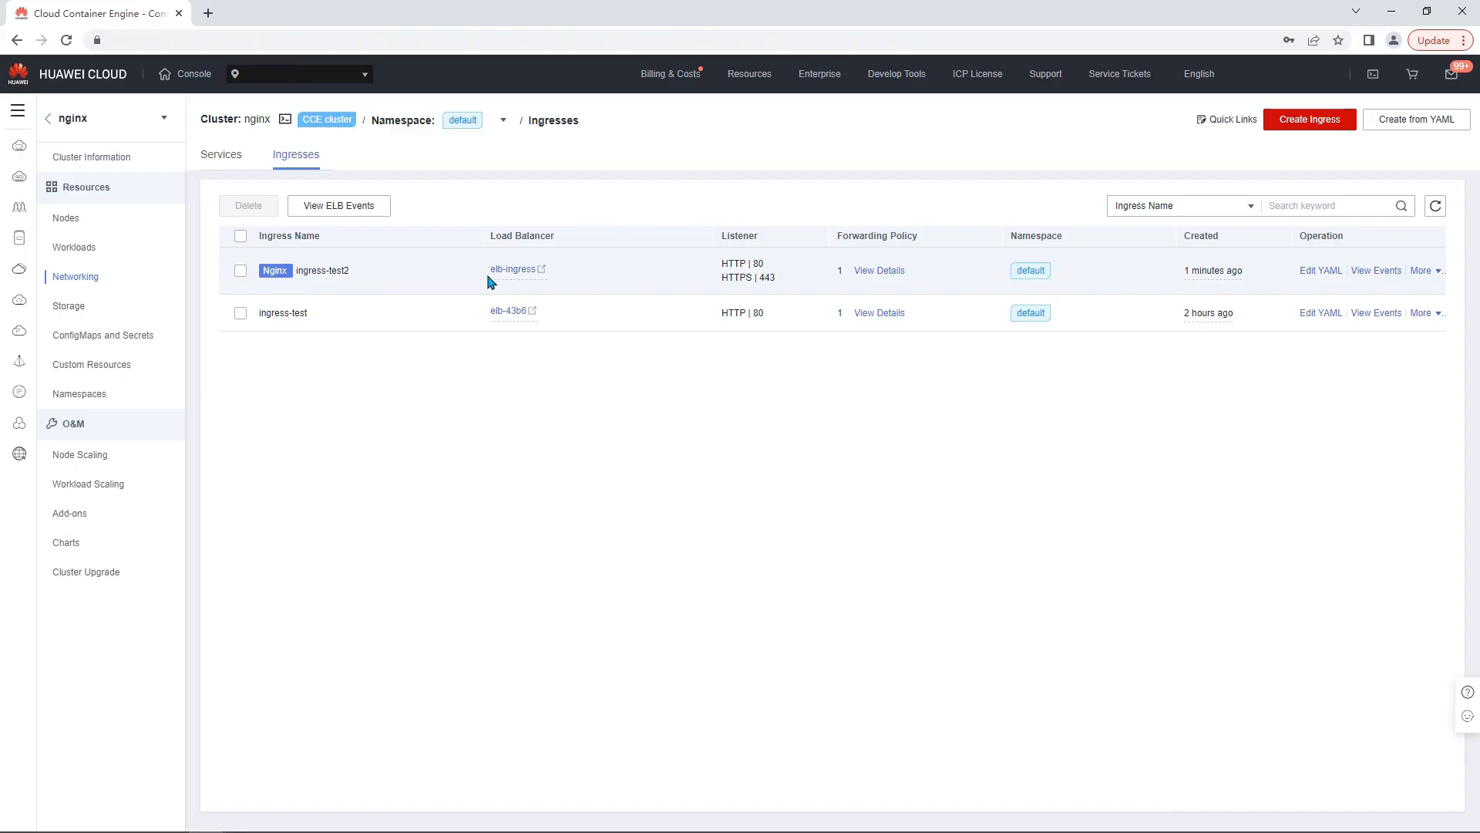
{"action": "mouse_move", "coordinate": [502, 279]}
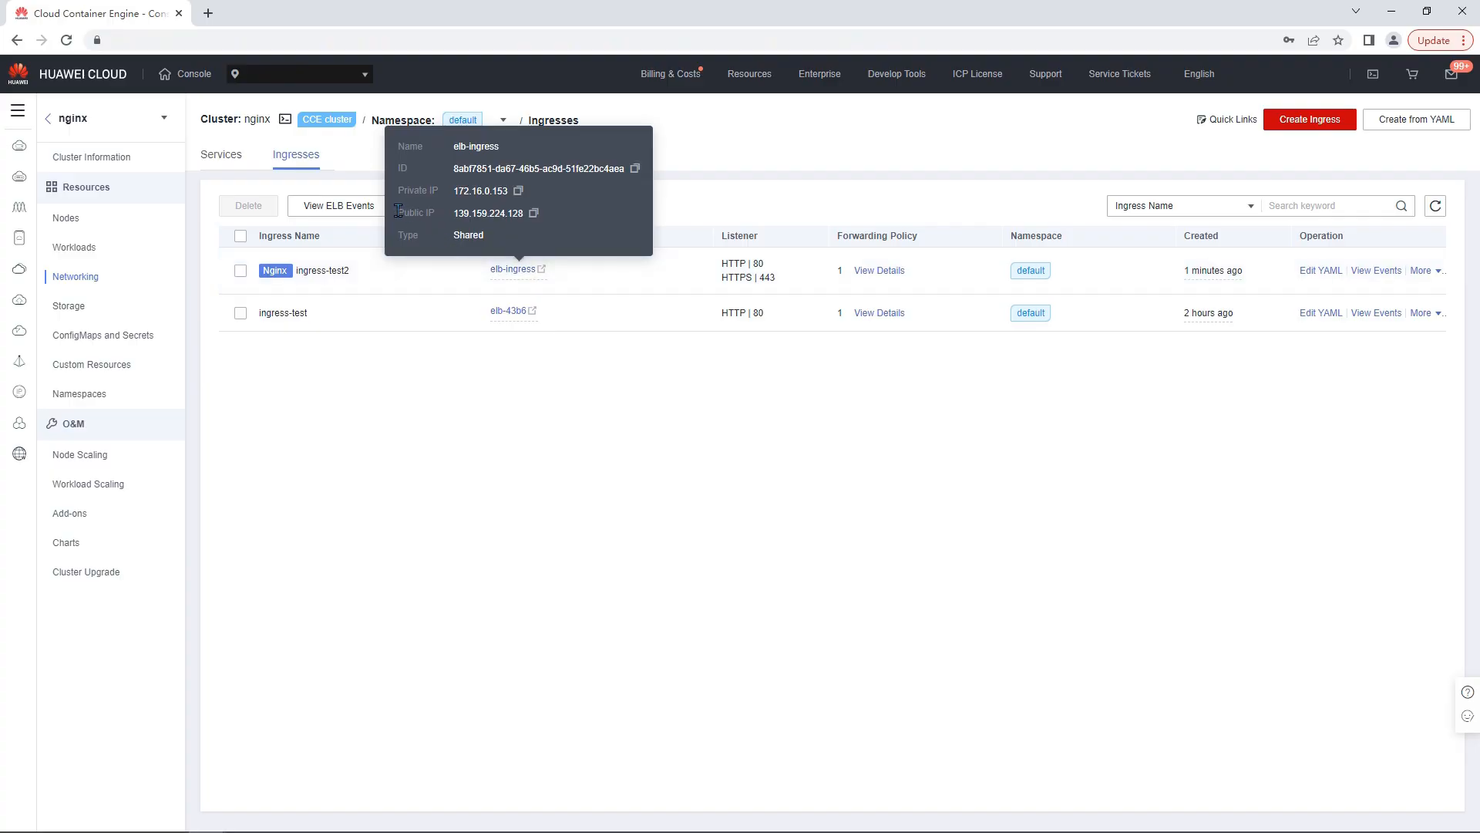
{"action": "left_click", "coordinate": [534, 213]}
{"action": "left_click", "coordinate": [207, 13]}
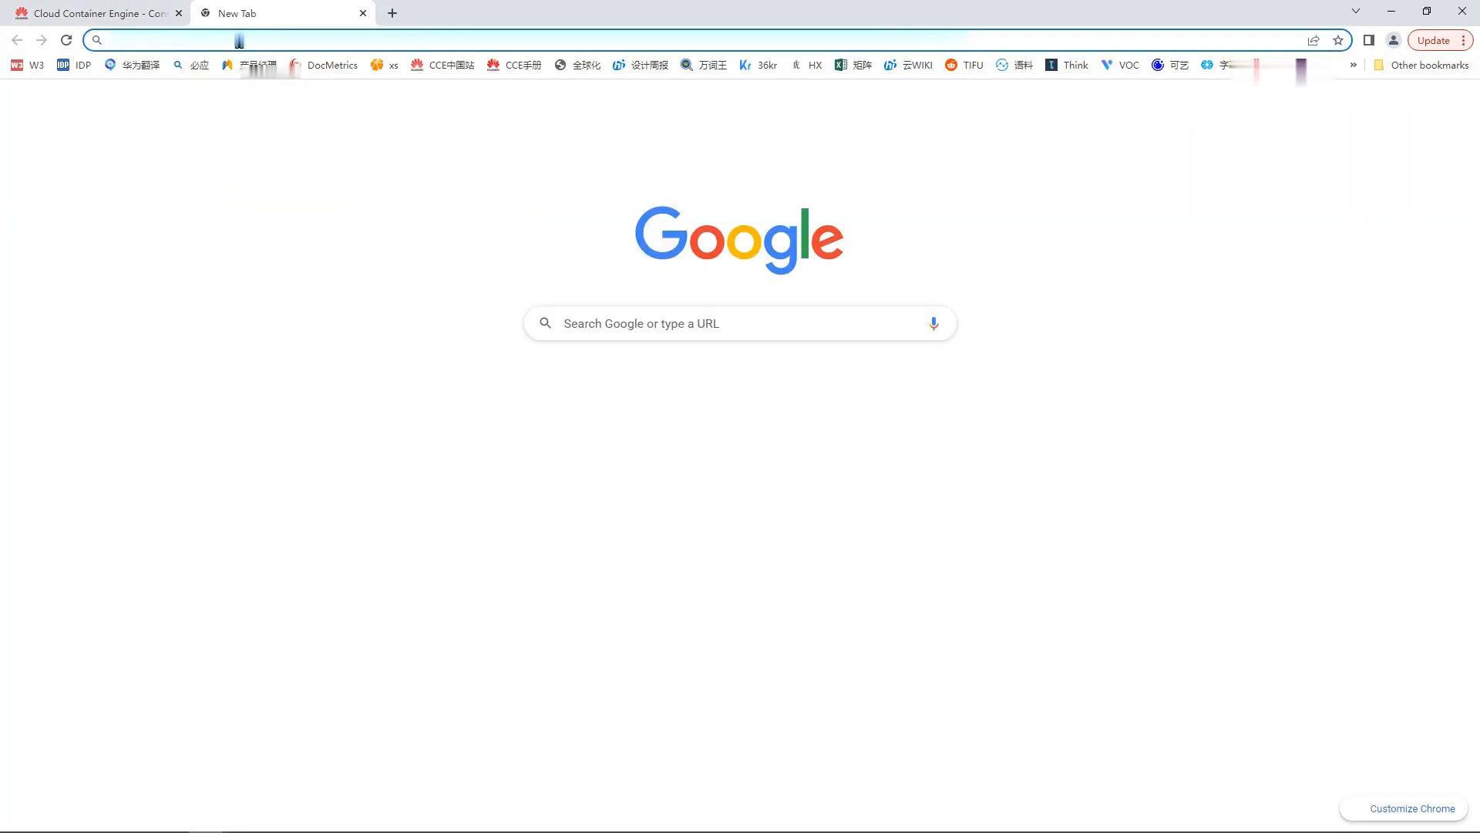
{"action": "left_click", "coordinate": [241, 43]}
{"action": "key", "text": "ctrl+v"}
{"action": "key", "text": "Return"}
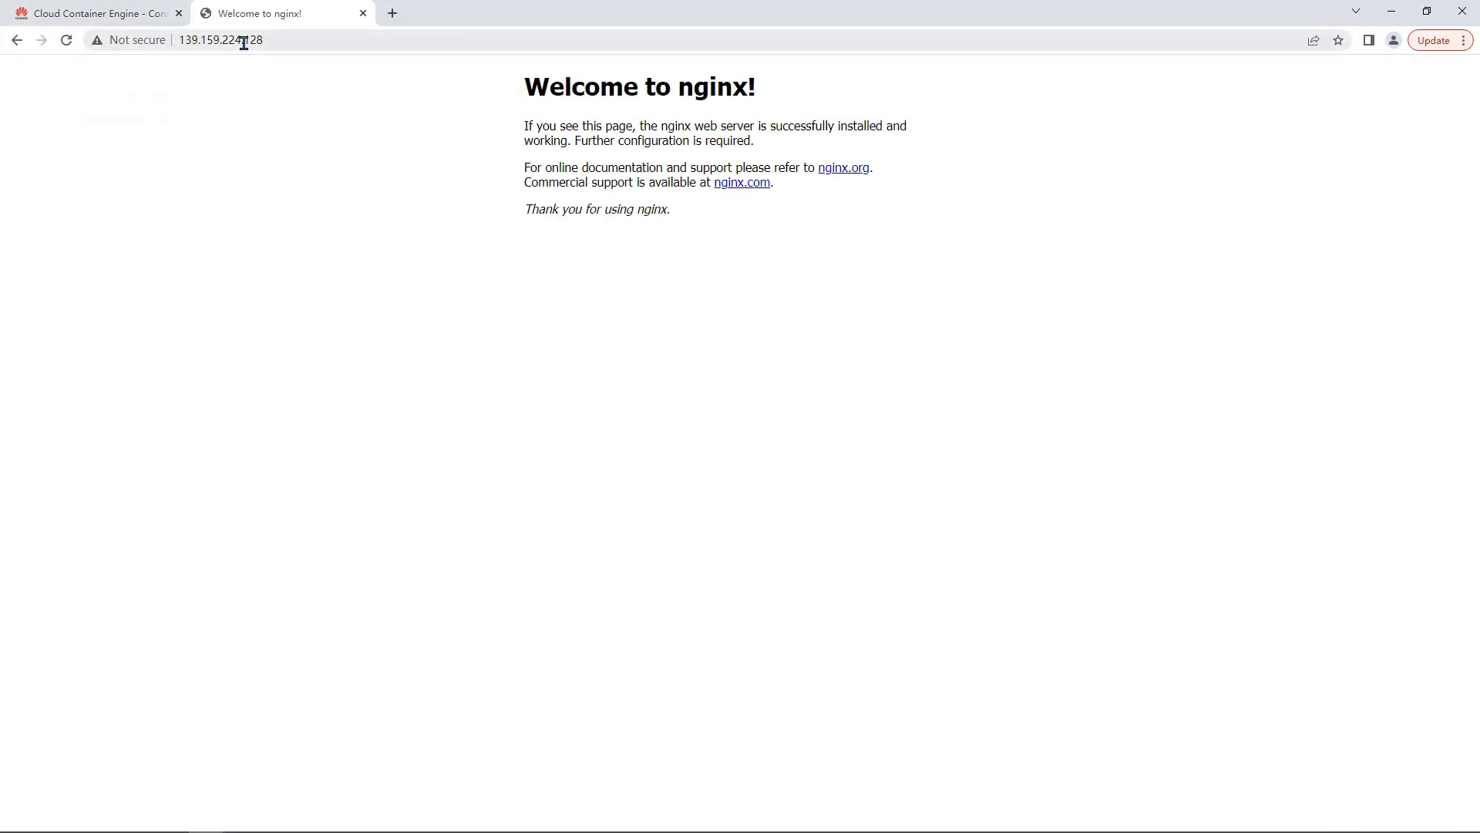
{"action": "left_click_drag", "start_coordinate": [525, 80], "coordinate": [802, 96]}
{"action": "left_click", "coordinate": [804, 97]}
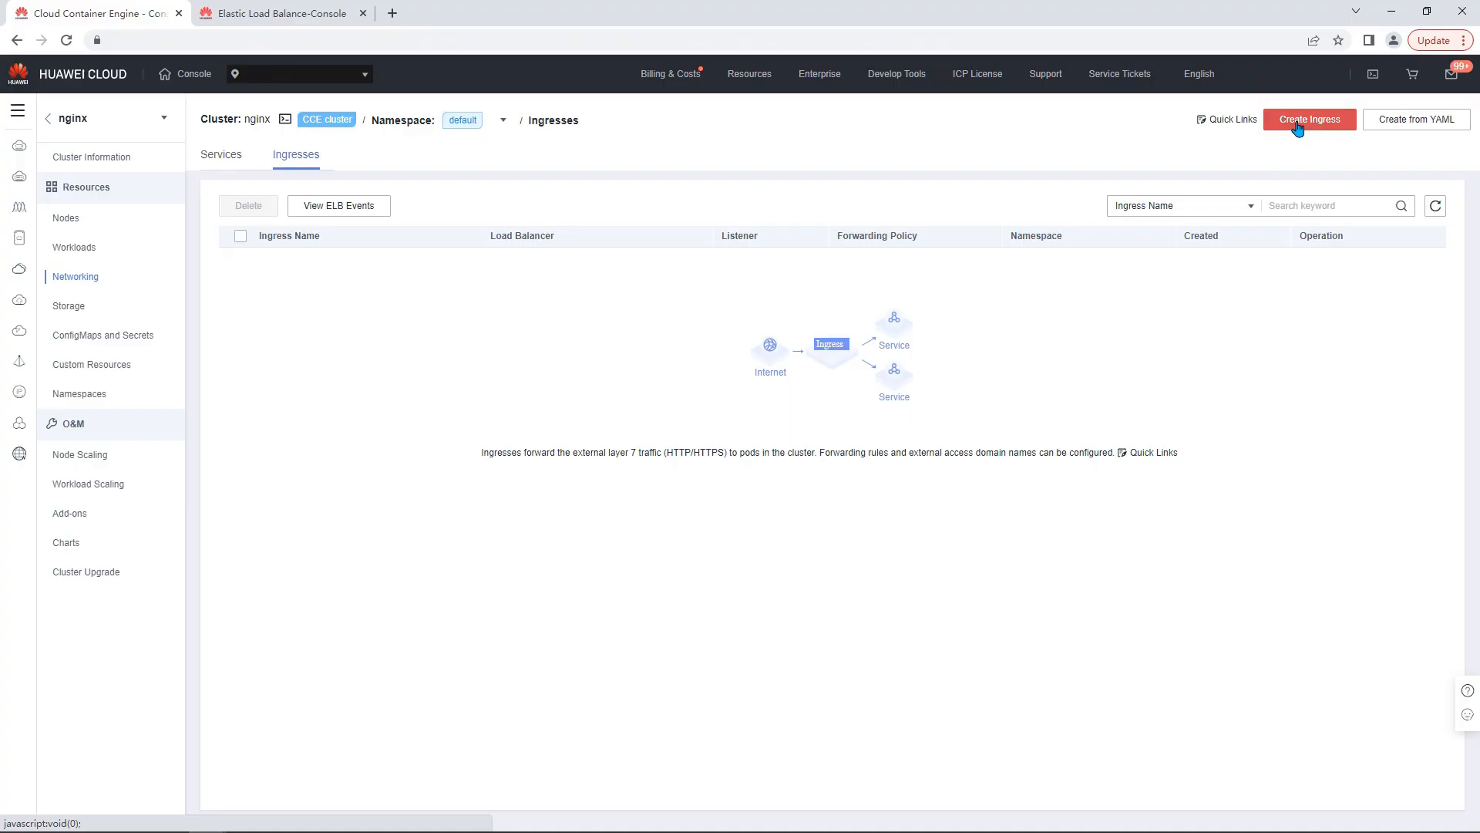
Start a new ingress with Interconnect with Nginx enabled, examine the ingress class in its YAML, and close the YAML view
{"action": "left_click", "coordinate": [1297, 124]}
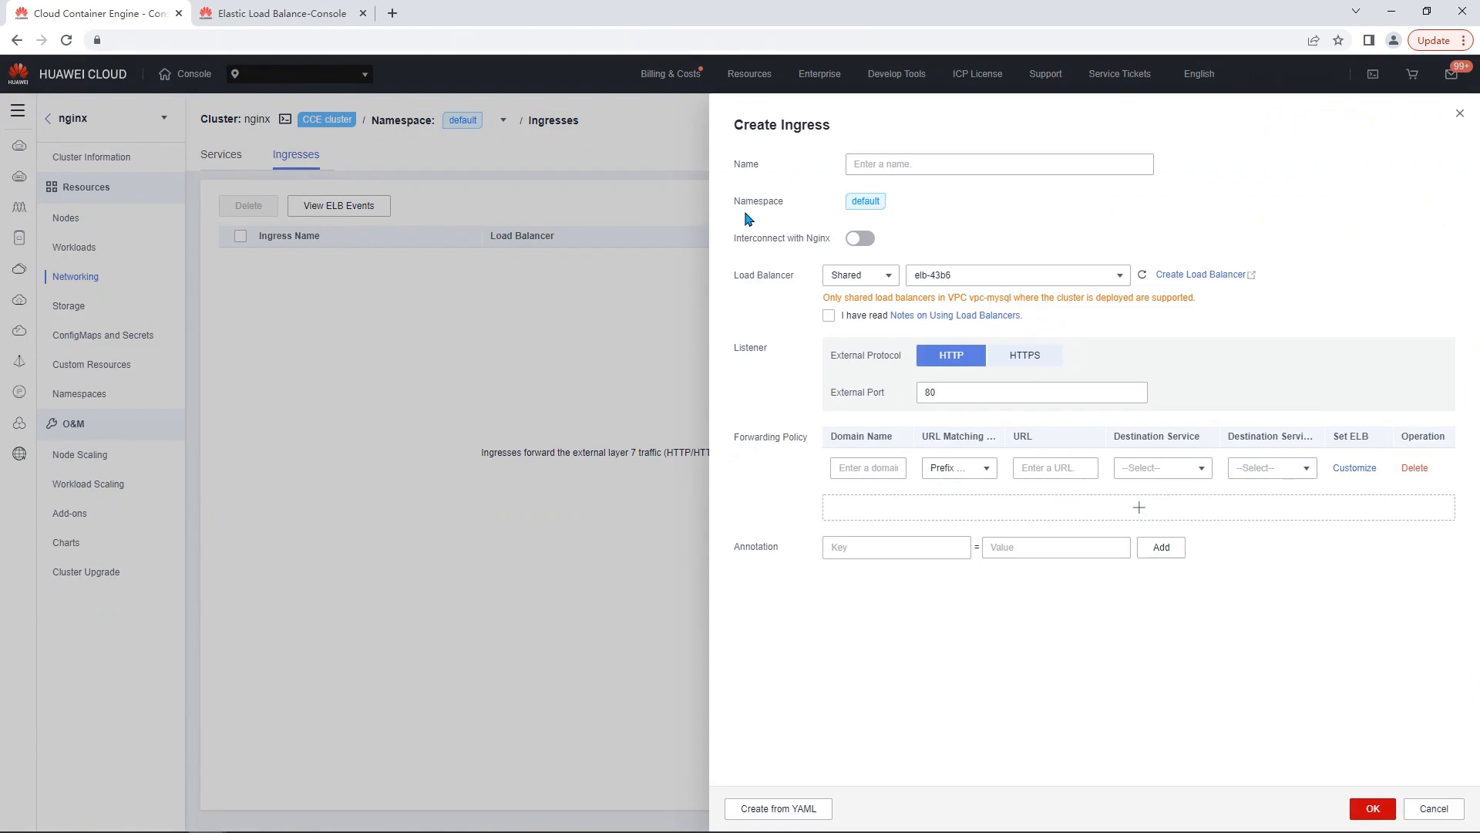
{"action": "left_click", "coordinate": [858, 239]}
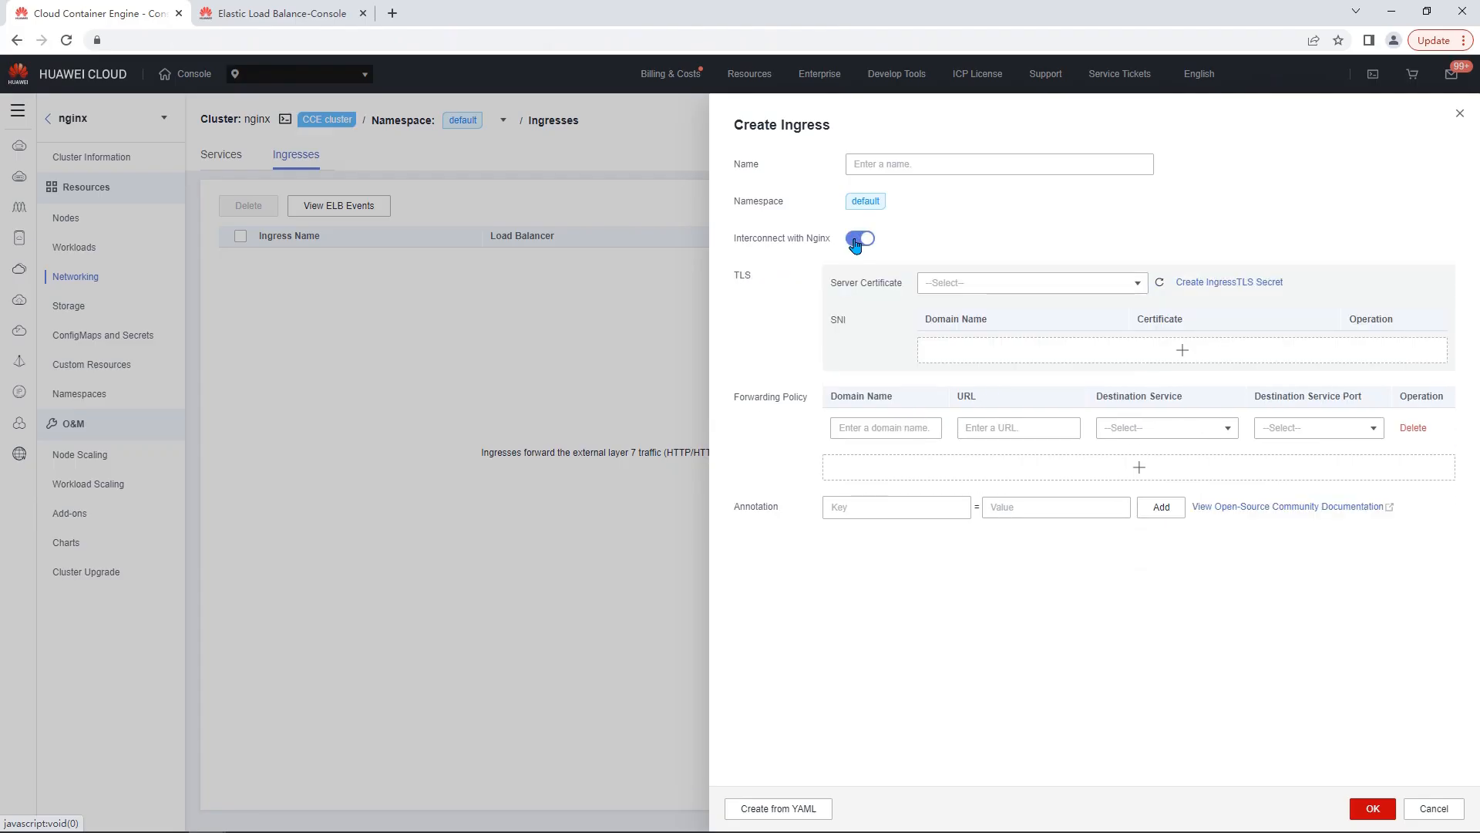
{"action": "left_click", "coordinate": [817, 806]}
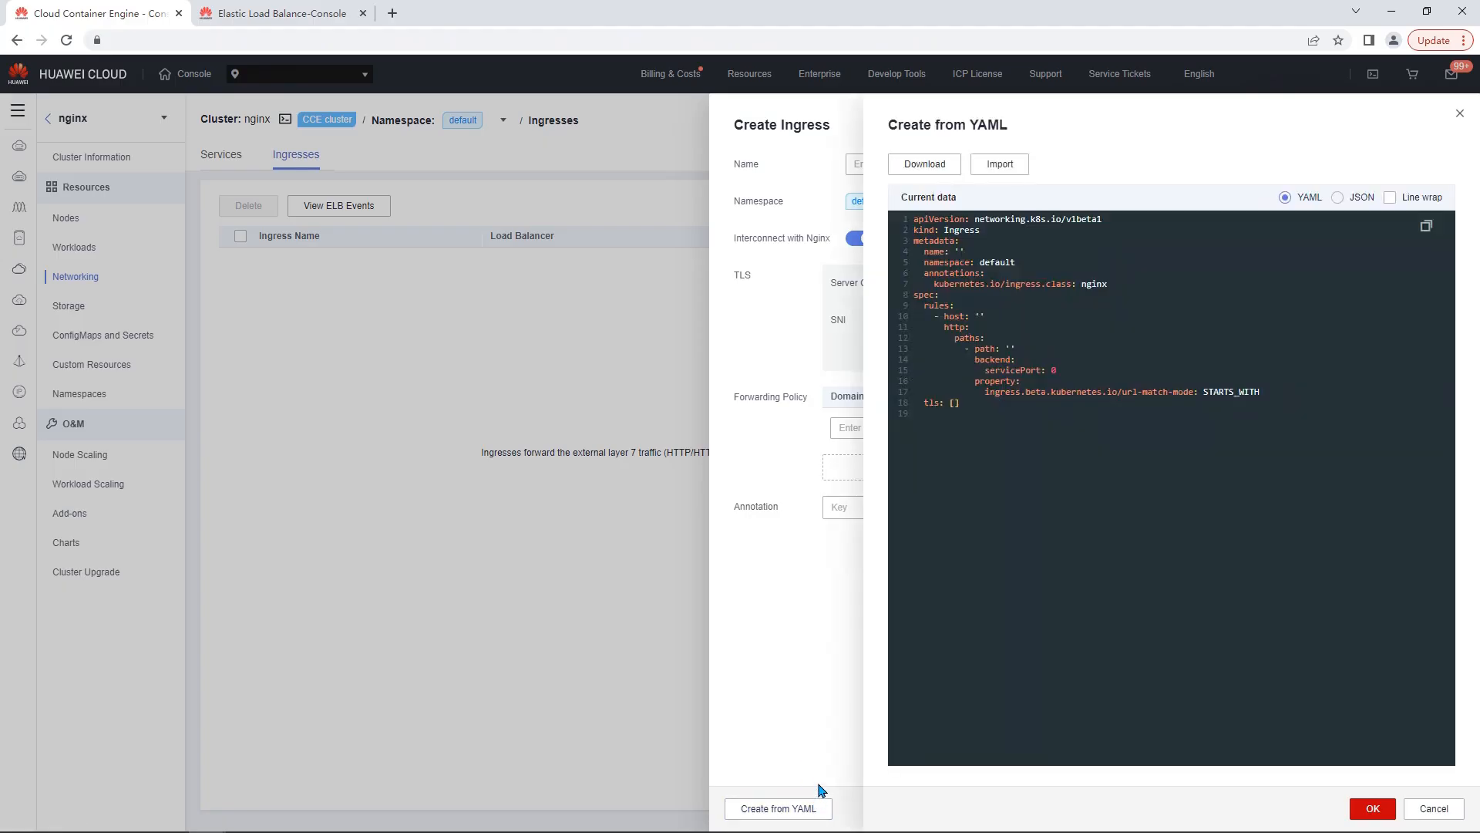
{"action": "double_click", "coordinate": [1092, 283]}
{"action": "left_click", "coordinate": [1428, 811]}
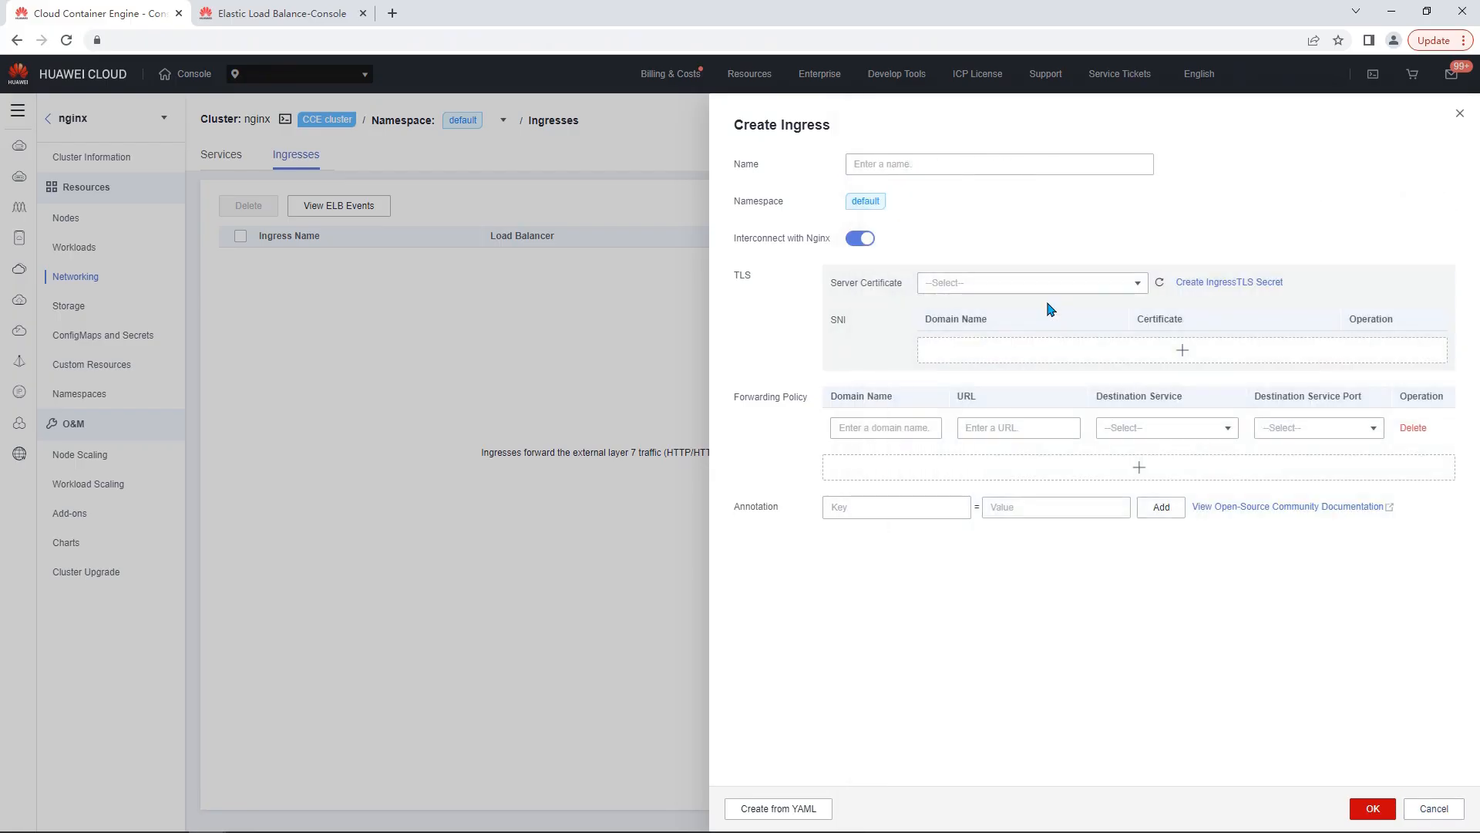
Disable Interconnect with Nginx, examine the ingress class in the resulting YAML, and close the YAML view
{"action": "left_click", "coordinate": [860, 239]}
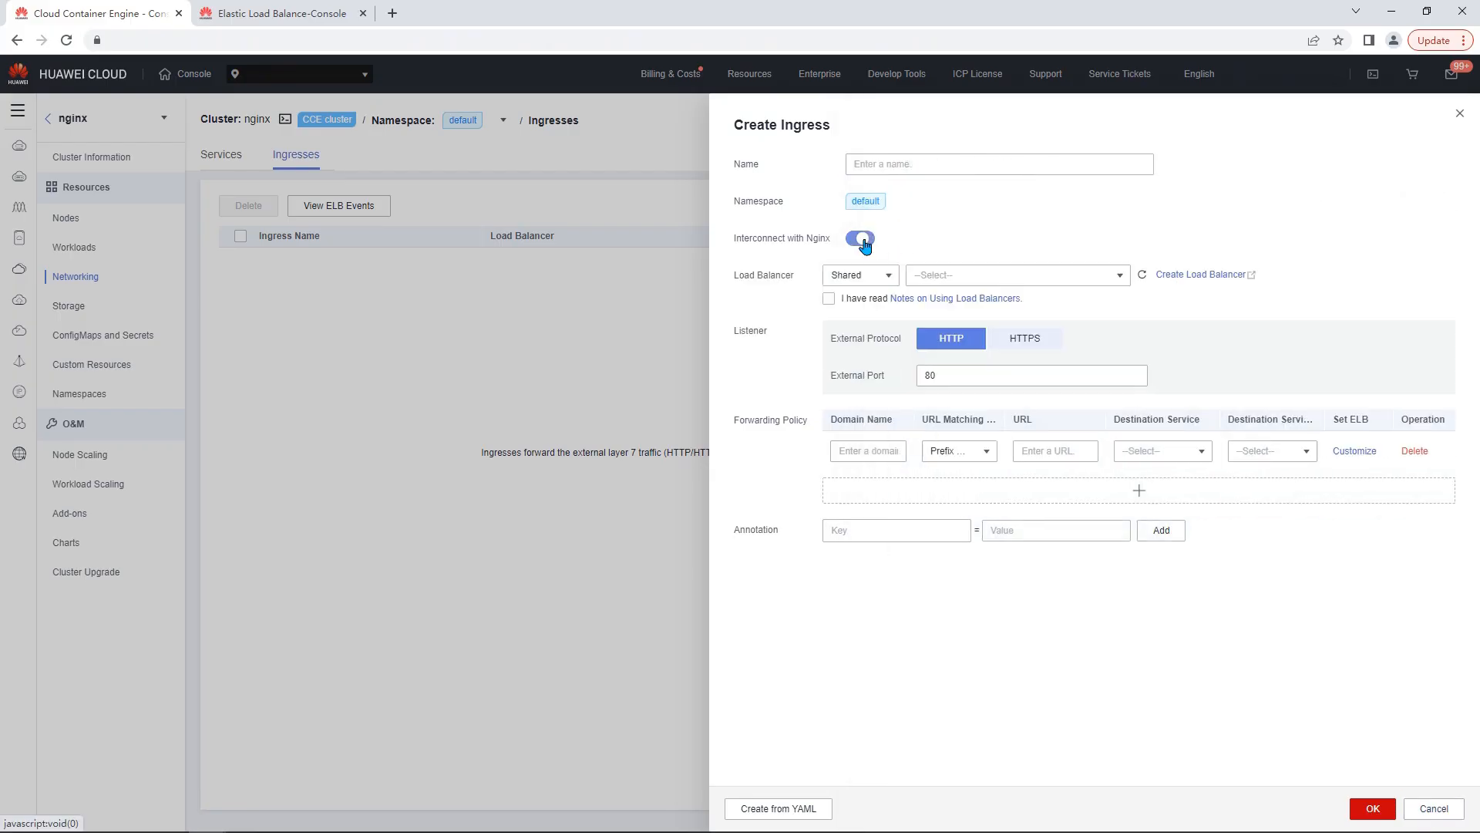
{"action": "left_click", "coordinate": [808, 806]}
{"action": "double_click", "coordinate": [1088, 284]}
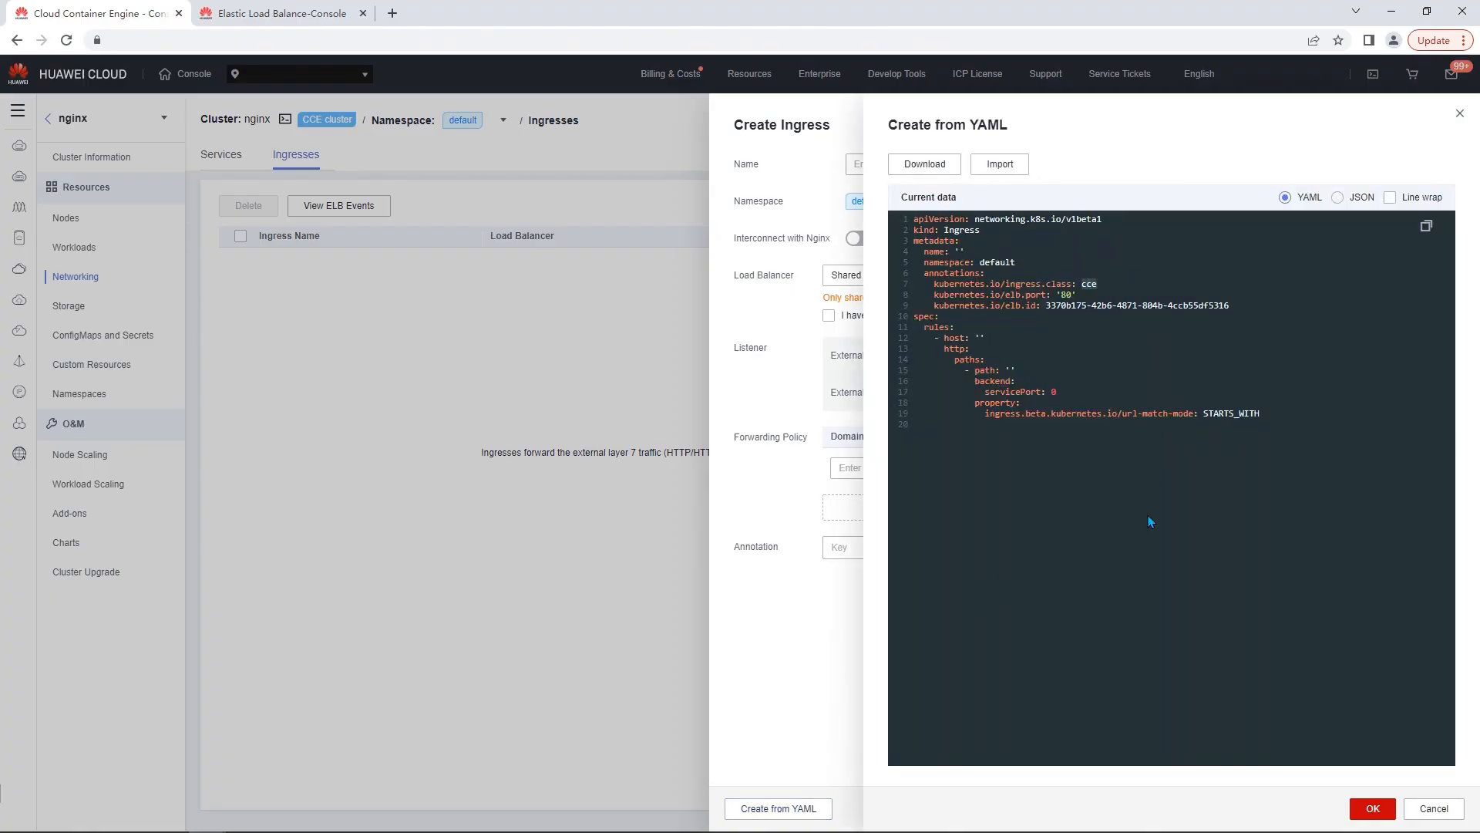
{"action": "left_click", "coordinate": [1431, 806]}
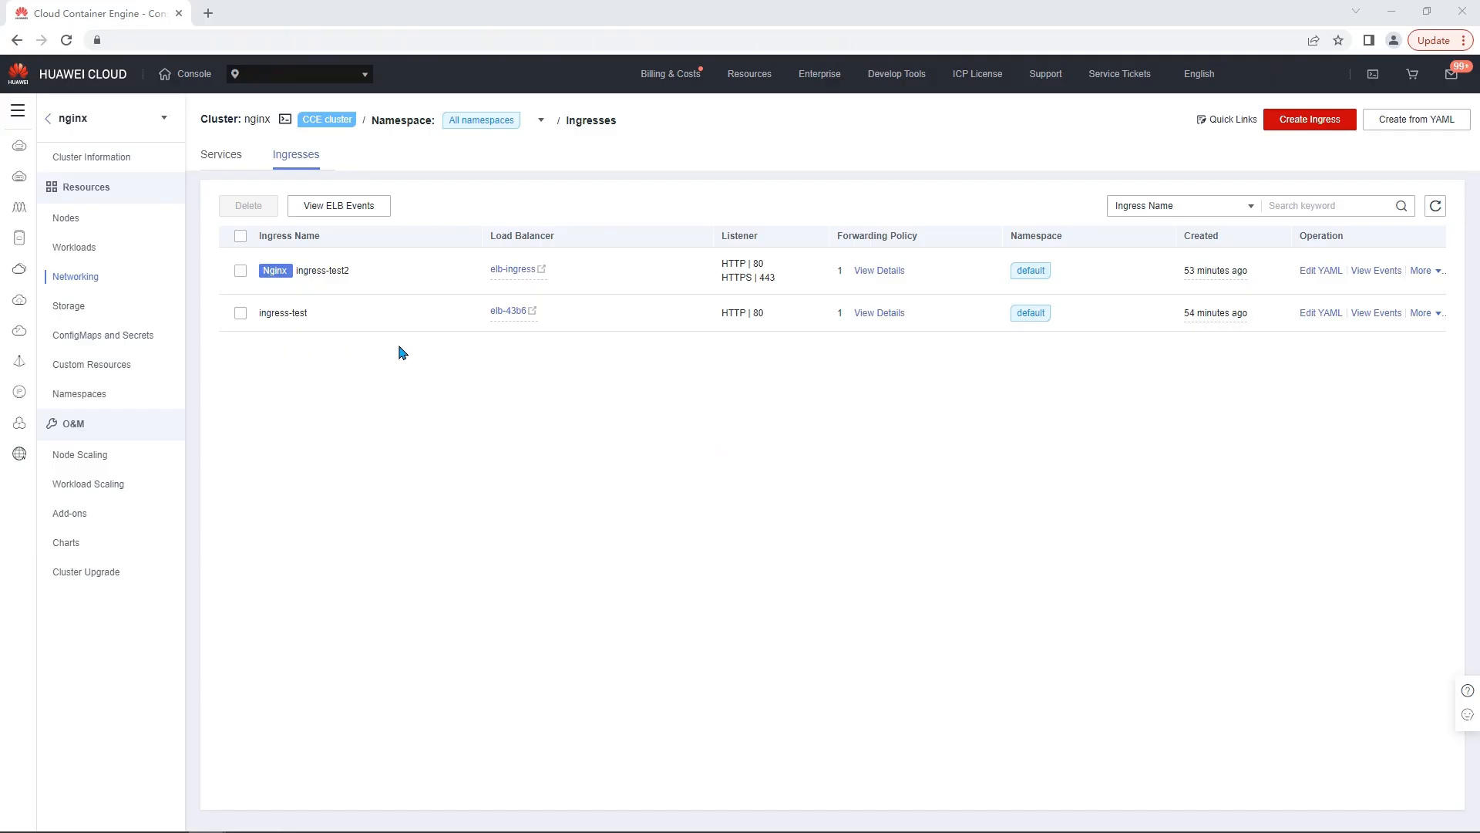
Open the load balancer elb-43b6 used by ingress-test and view its listeners
{"action": "left_click", "coordinate": [502, 313]}
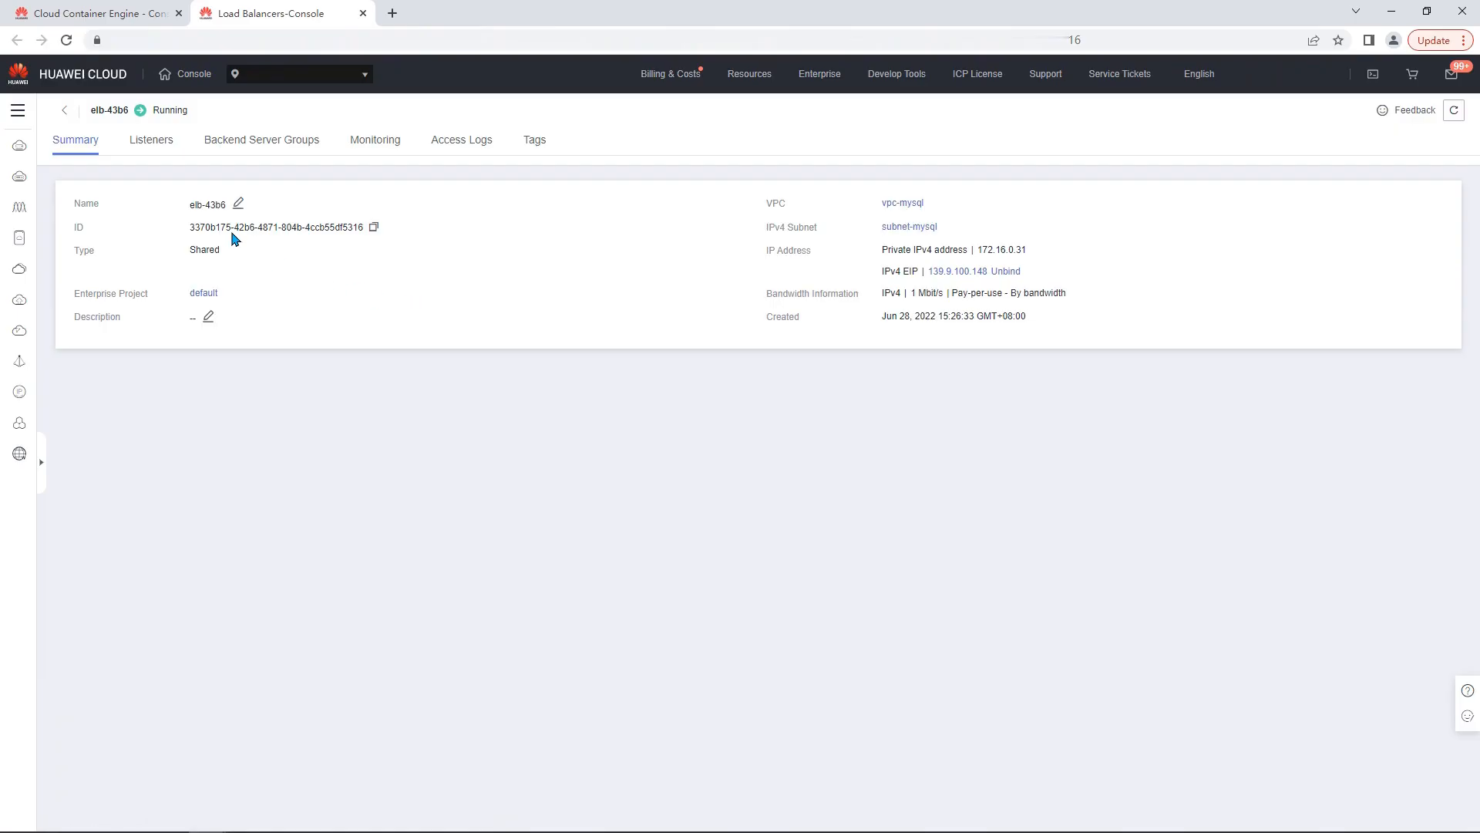
{"action": "left_click", "coordinate": [155, 147]}
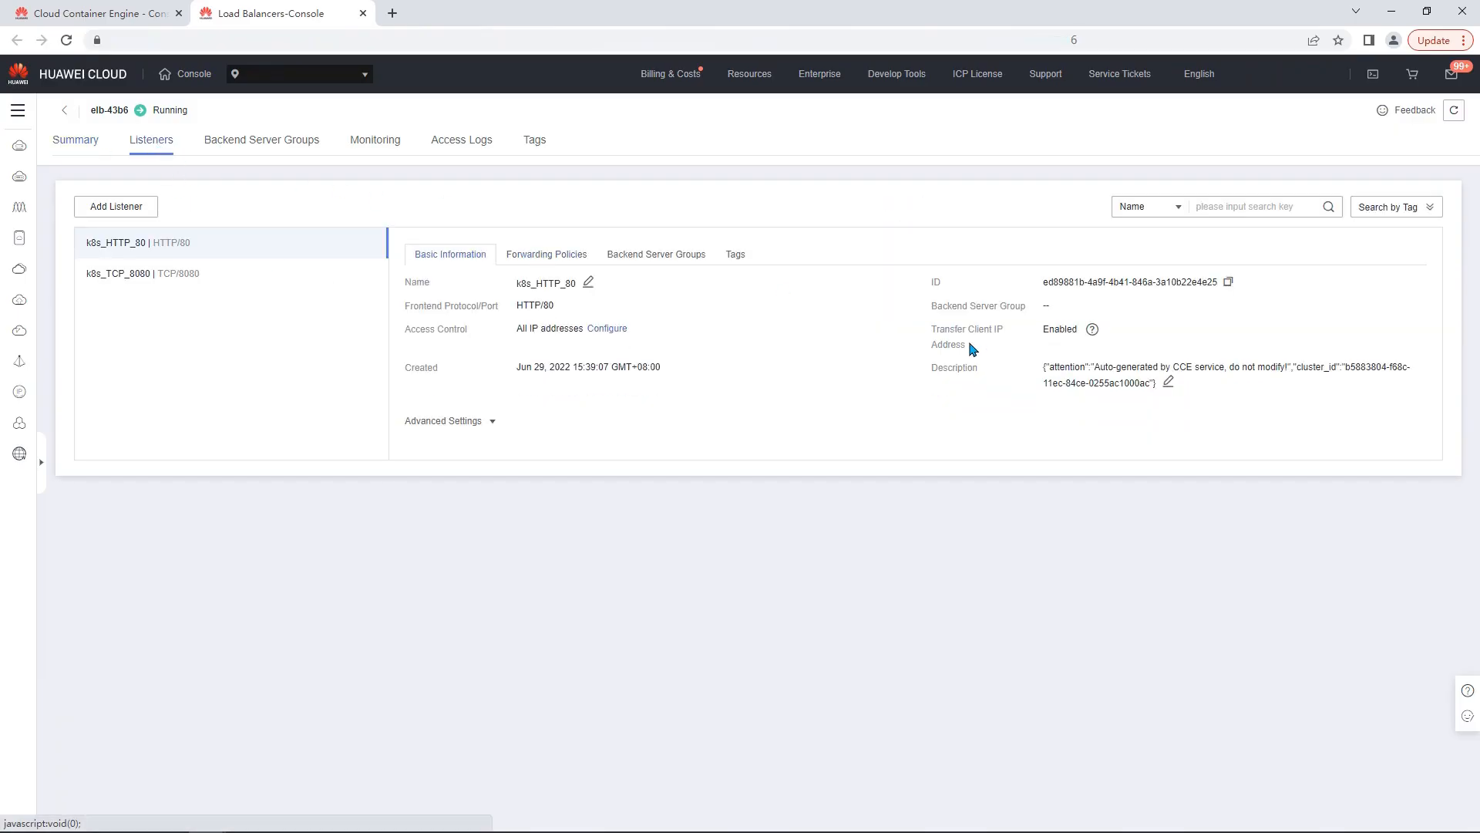
Examine the description of elb-43b6's k8s_HTTP_80 listener and the URL rule in its forwarding policies
{"action": "left_click_drag", "start_coordinate": [1093, 368], "coordinate": [1225, 367]}
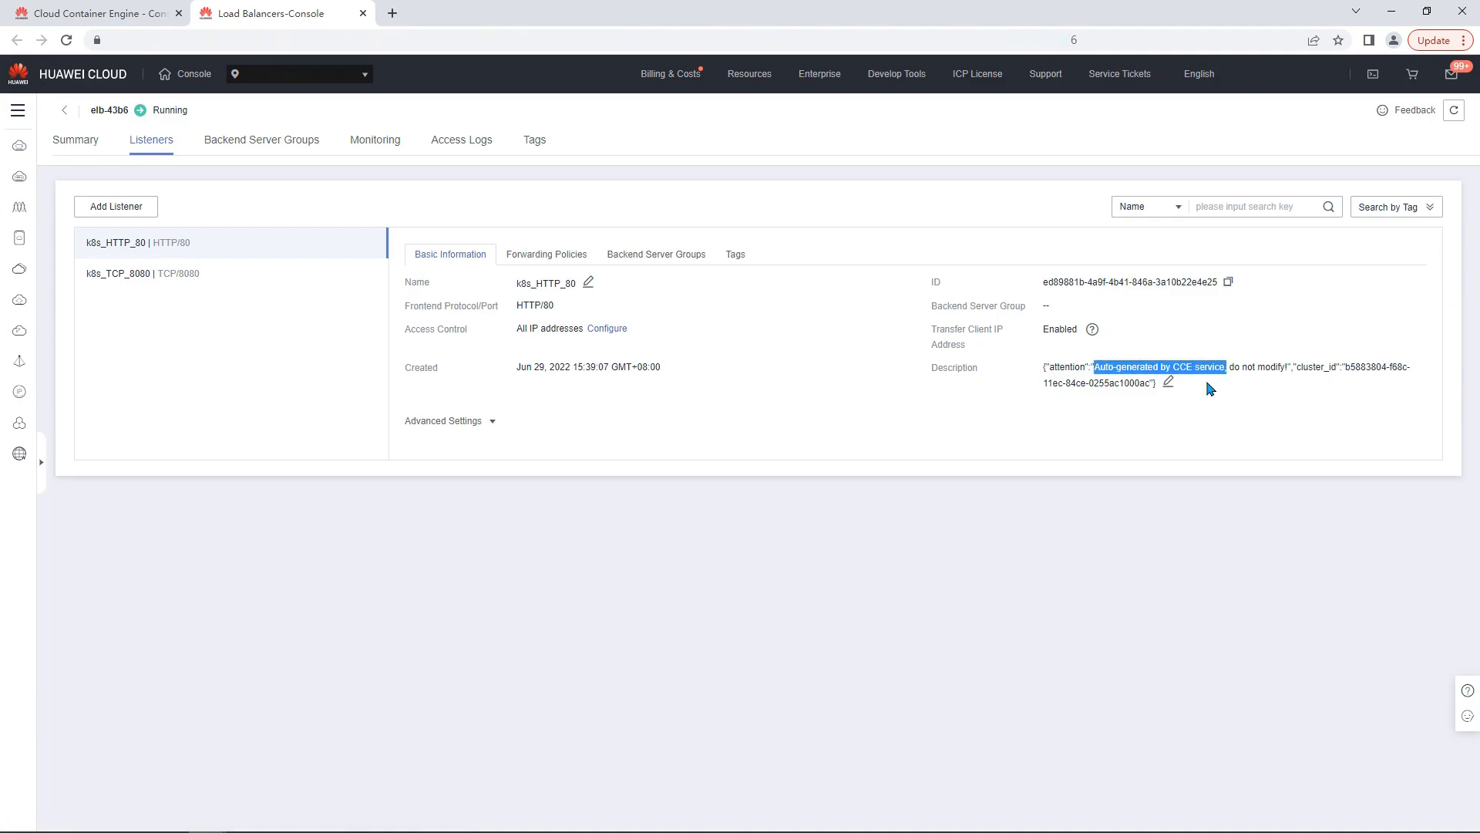
{"action": "left_click", "coordinate": [558, 259]}
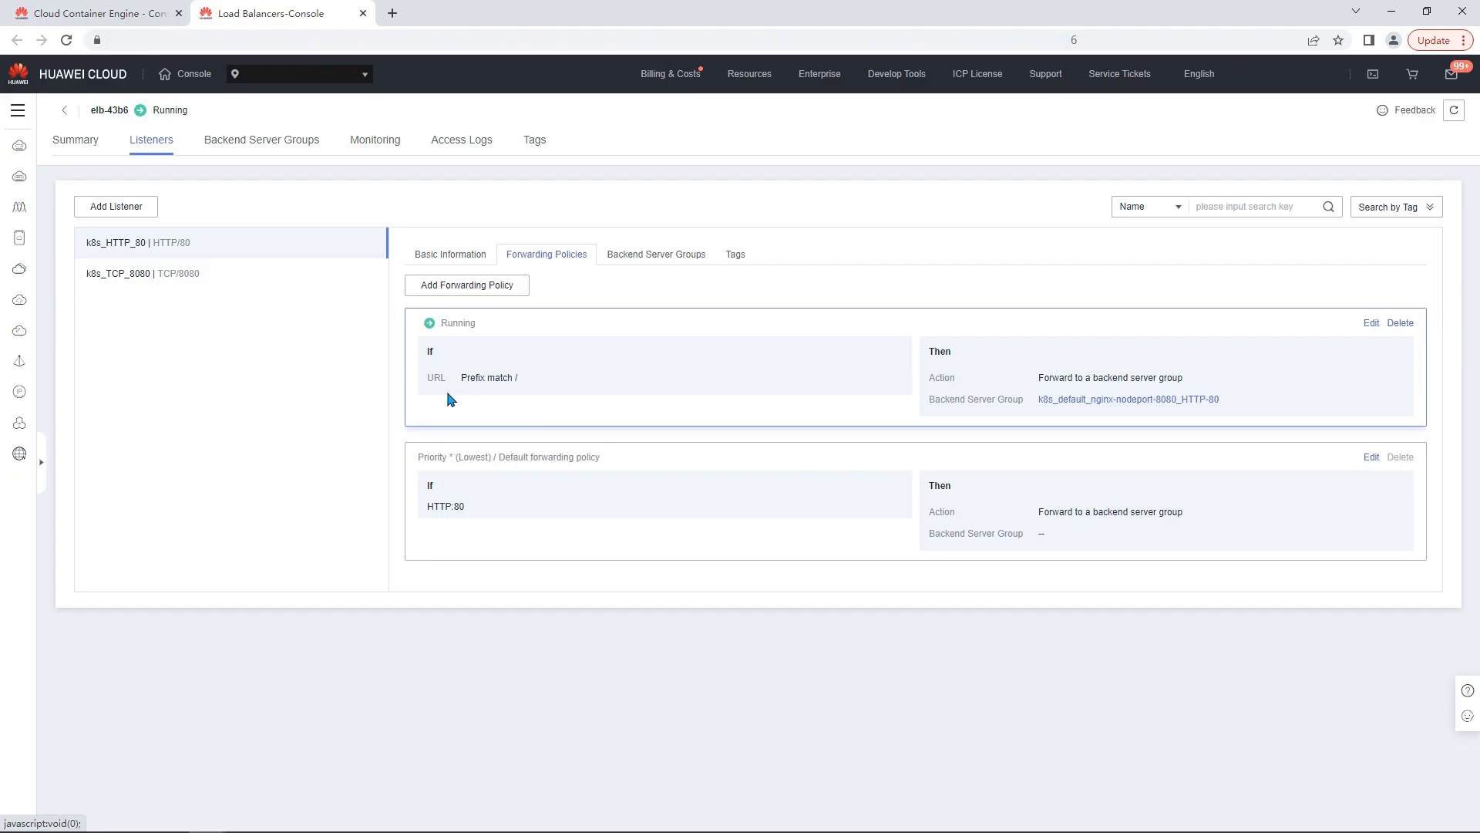
{"action": "left_click_drag", "start_coordinate": [427, 375], "coordinate": [535, 385]}
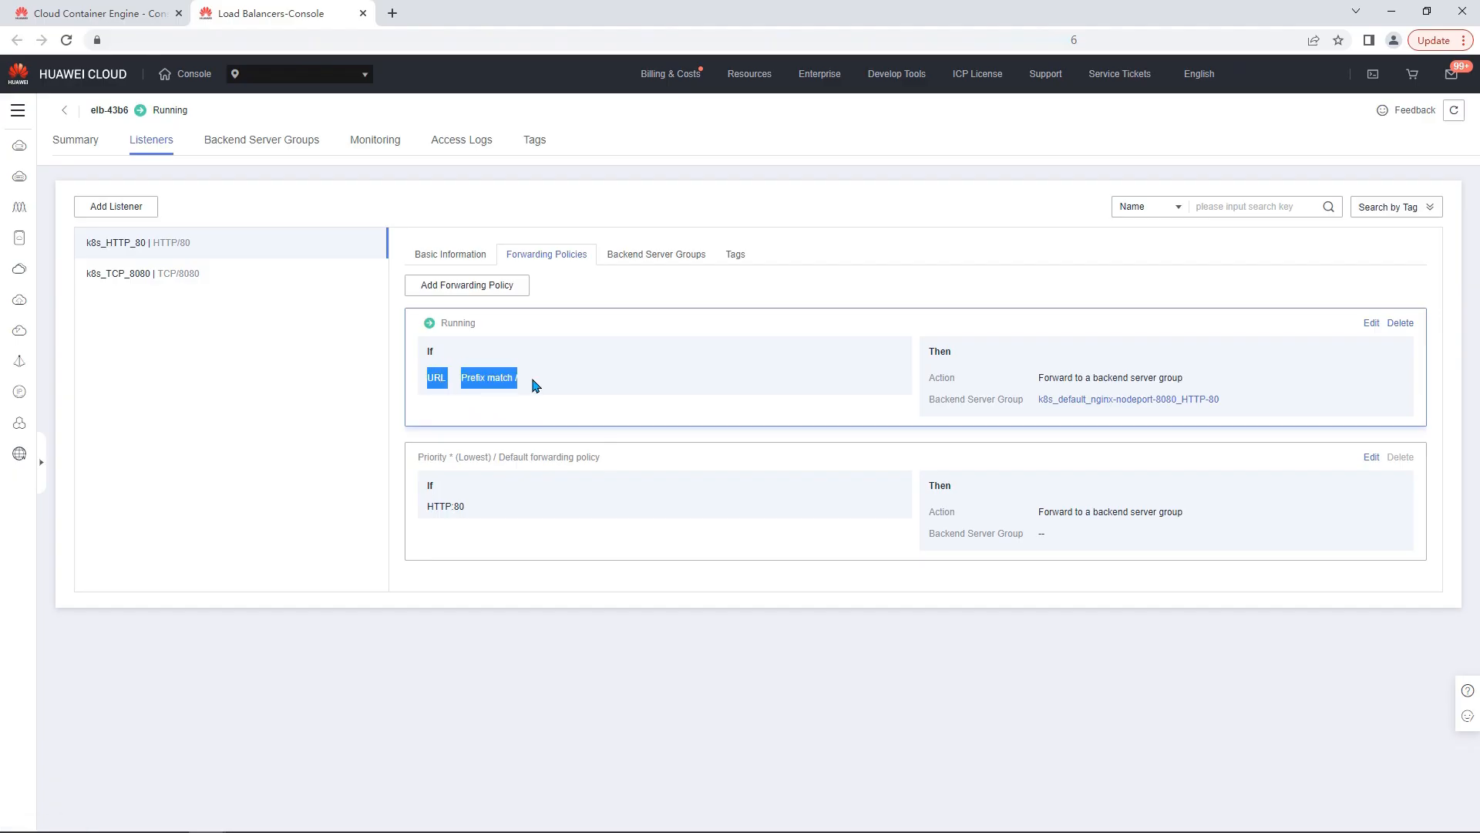
{"action": "left_click", "coordinate": [599, 385]}
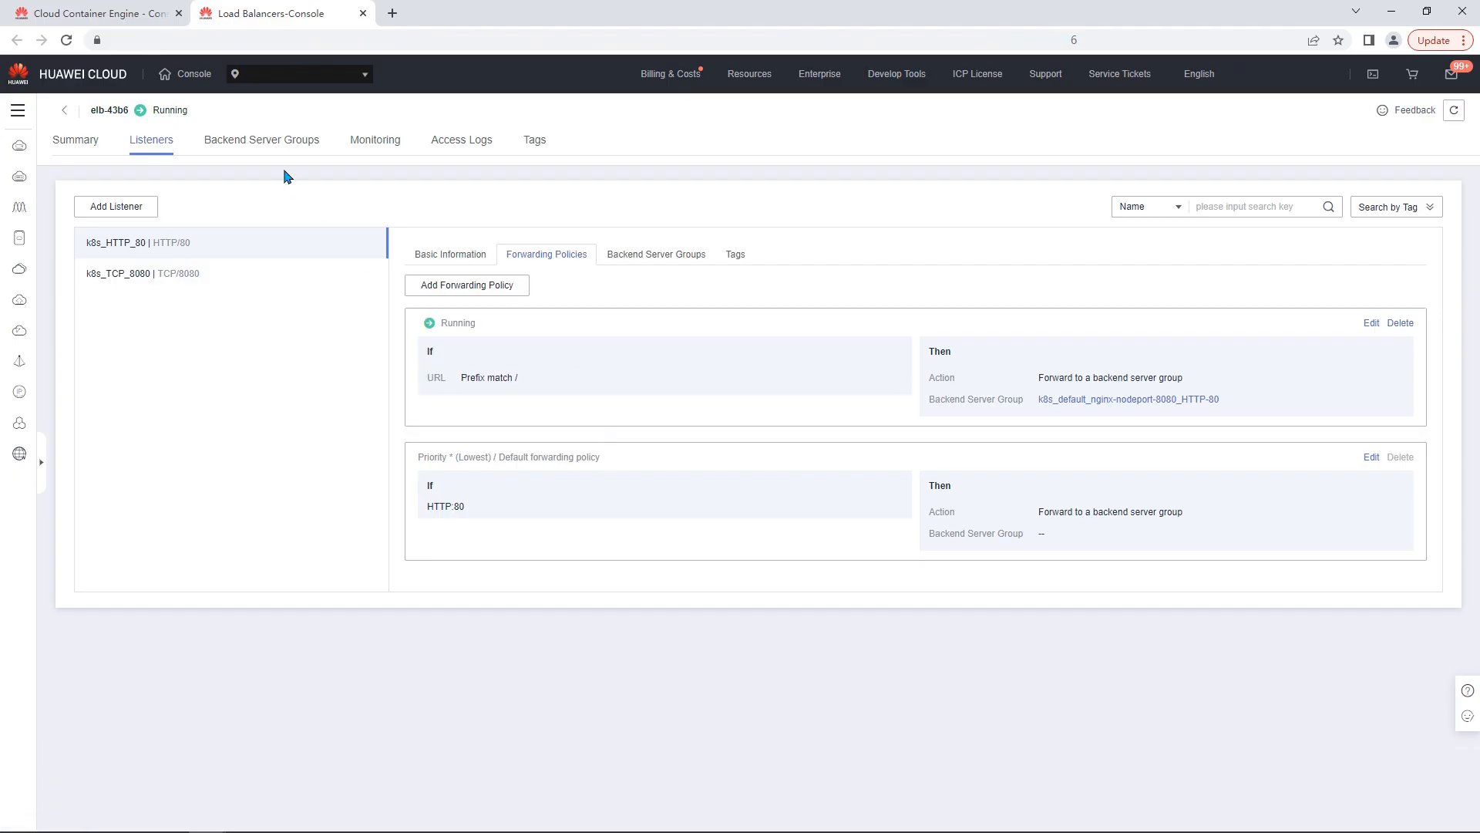
View elb-43b6's backend server groups, check the backend port of the nginx-nodeport group, and close the load balancer page
{"action": "left_click", "coordinate": [276, 143]}
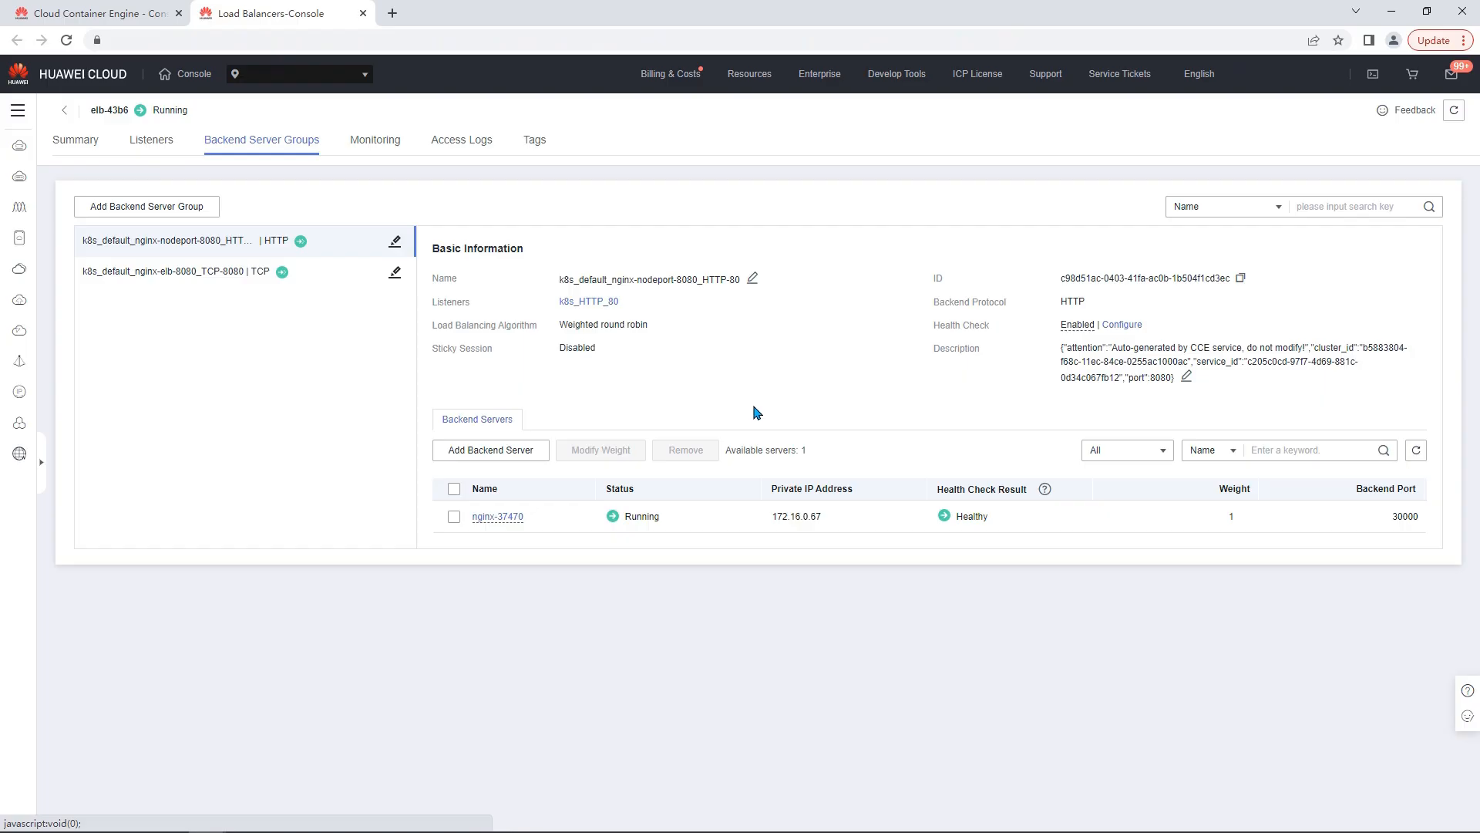
{"action": "double_click", "coordinate": [1403, 518]}
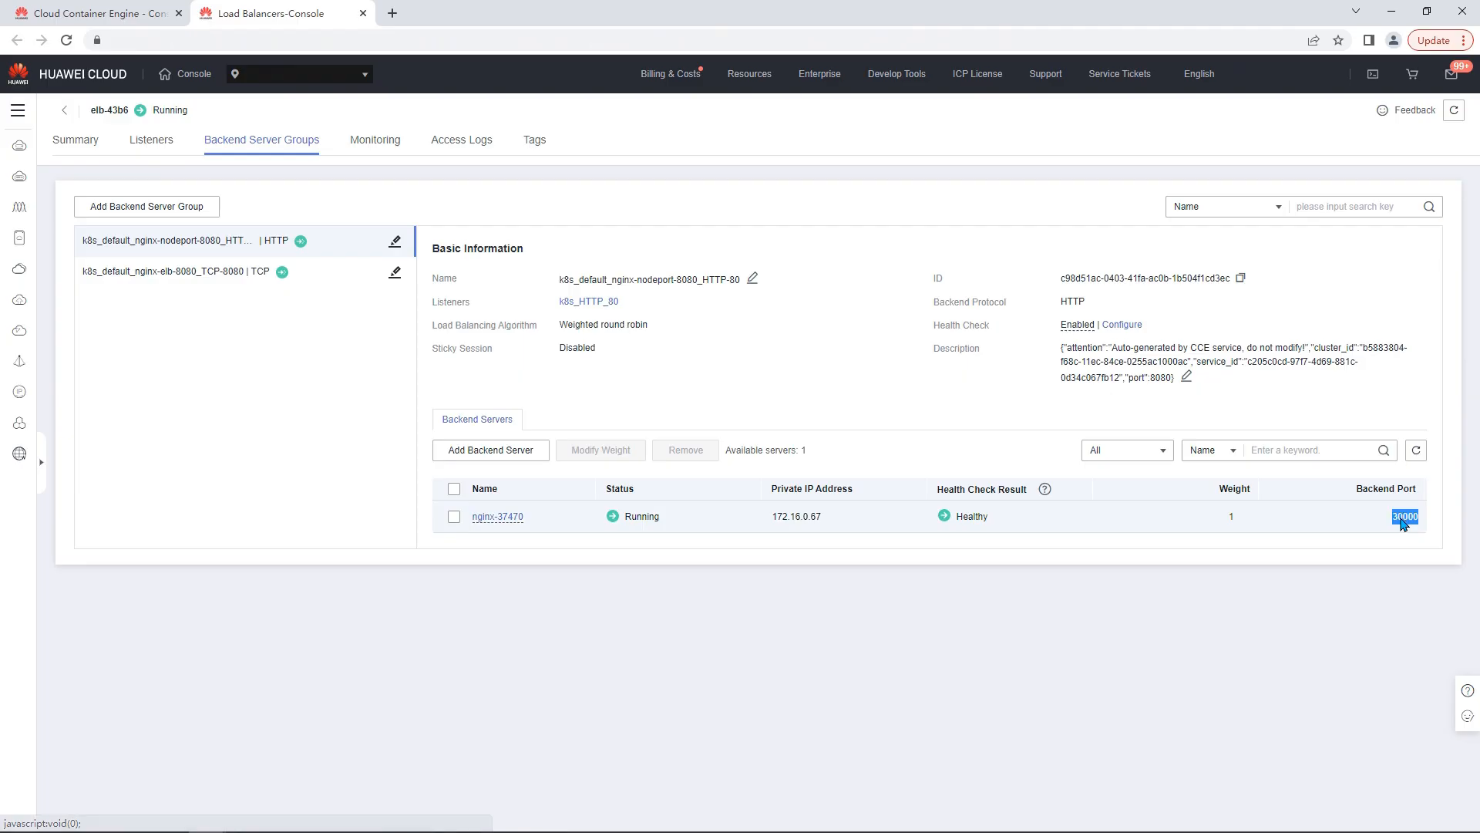
{"action": "left_click", "coordinate": [1341, 530]}
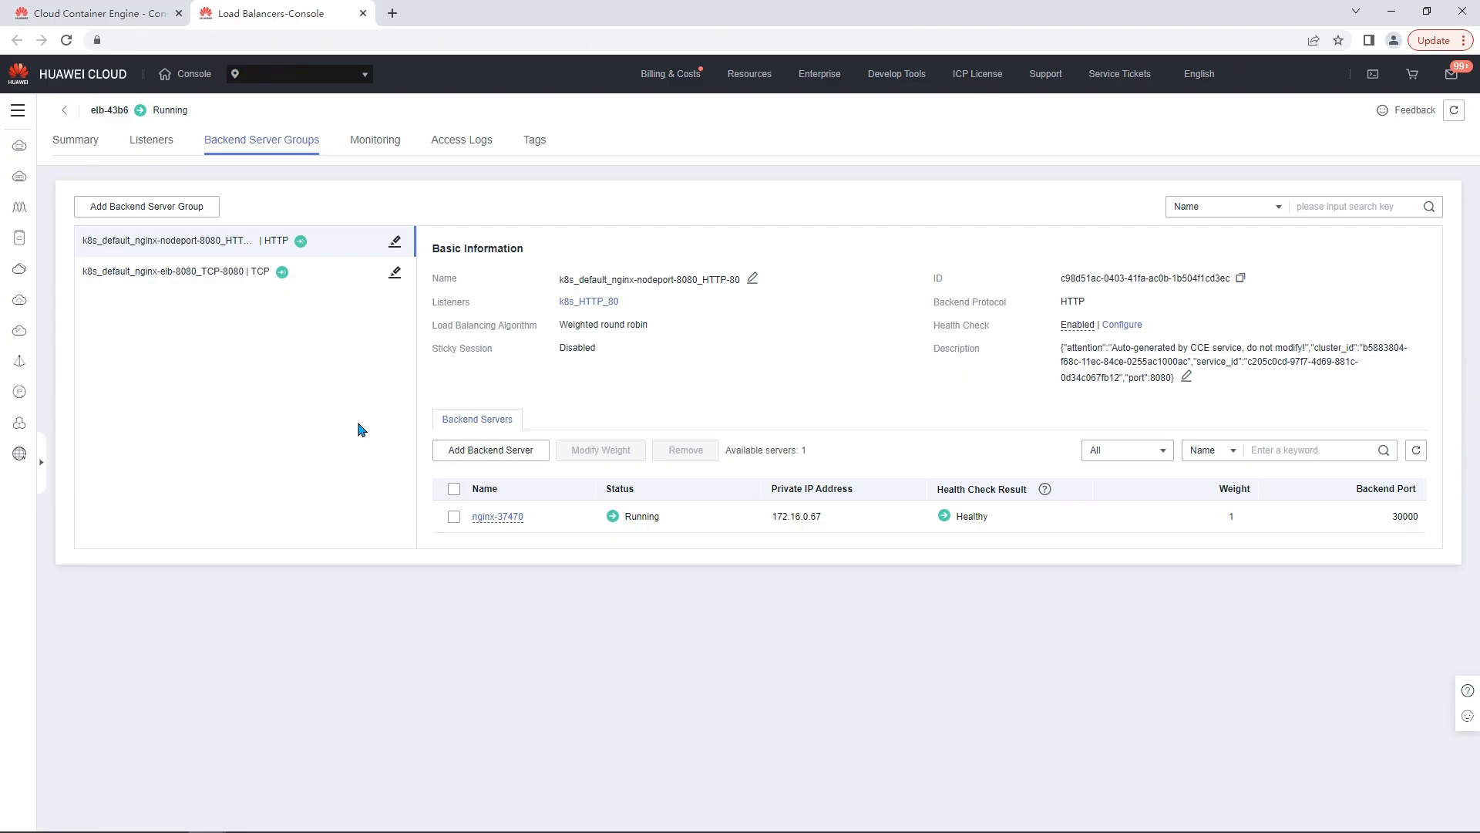
{"action": "left_click", "coordinate": [363, 14]}
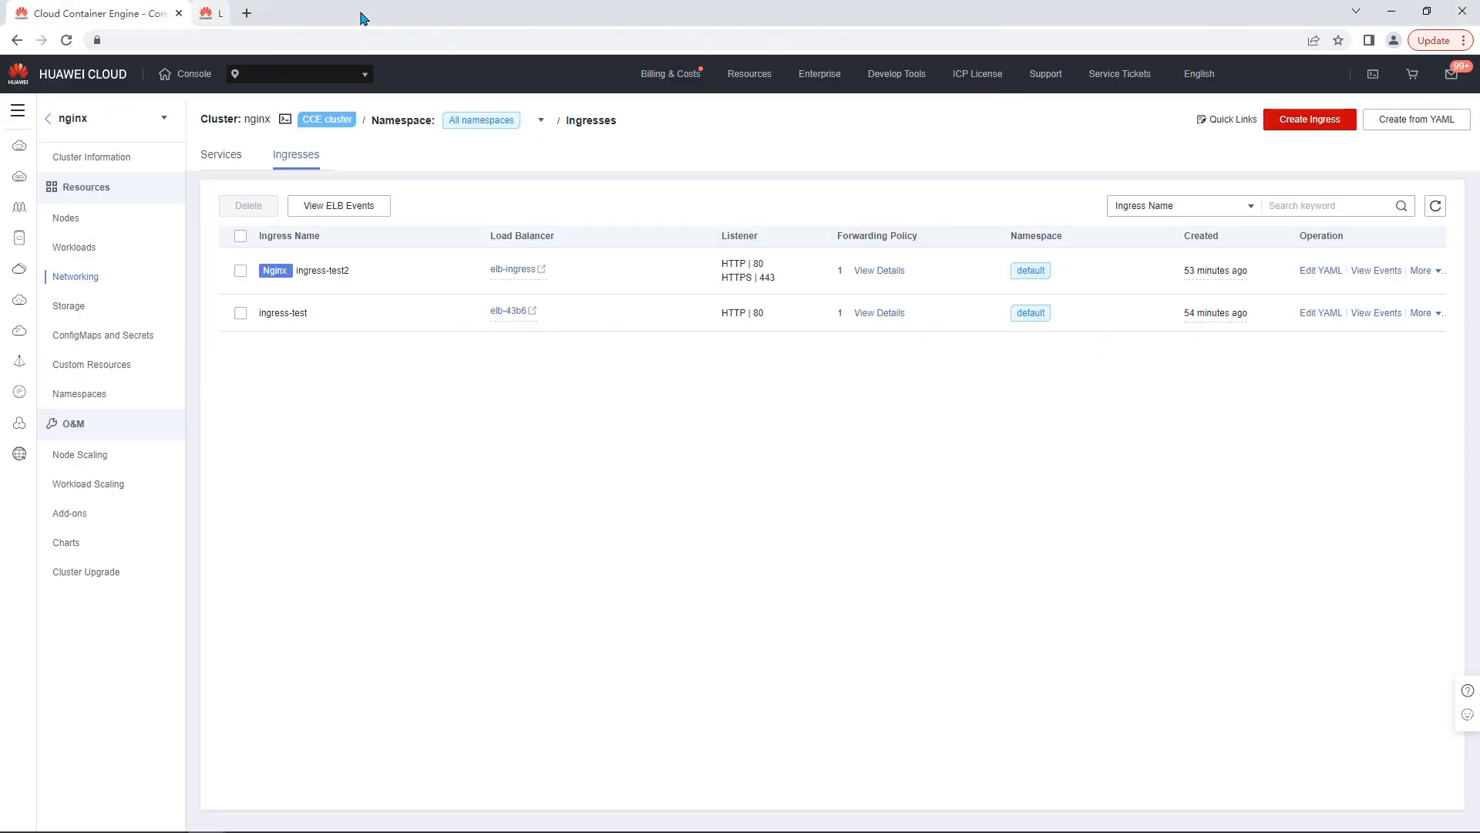
Open the load balancer elb-ingress, view the backend server group of its k8s_TCP_80 listener, and close the page
{"action": "left_click", "coordinate": [514, 269]}
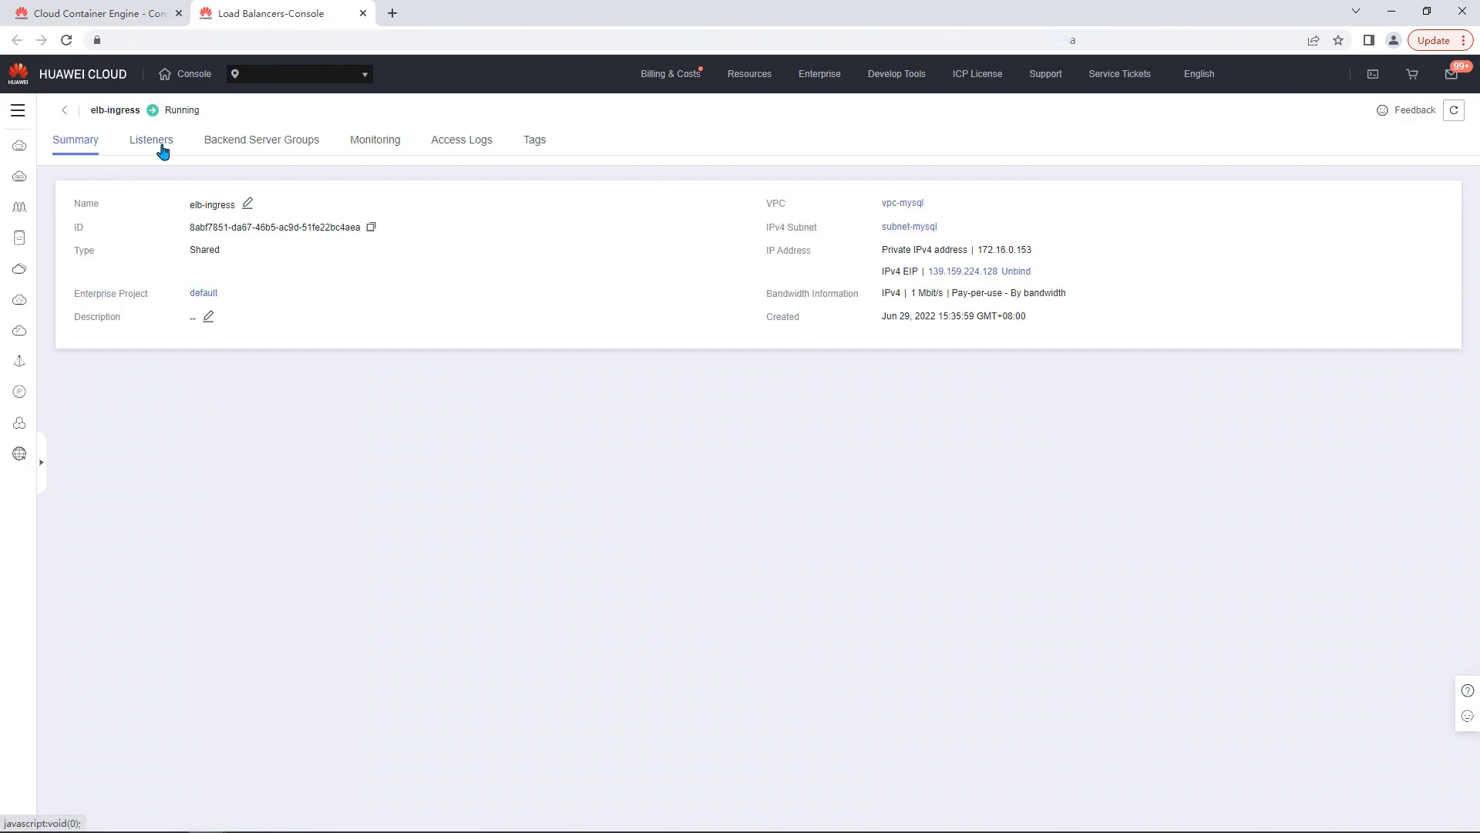
{"action": "left_click", "coordinate": [163, 147]}
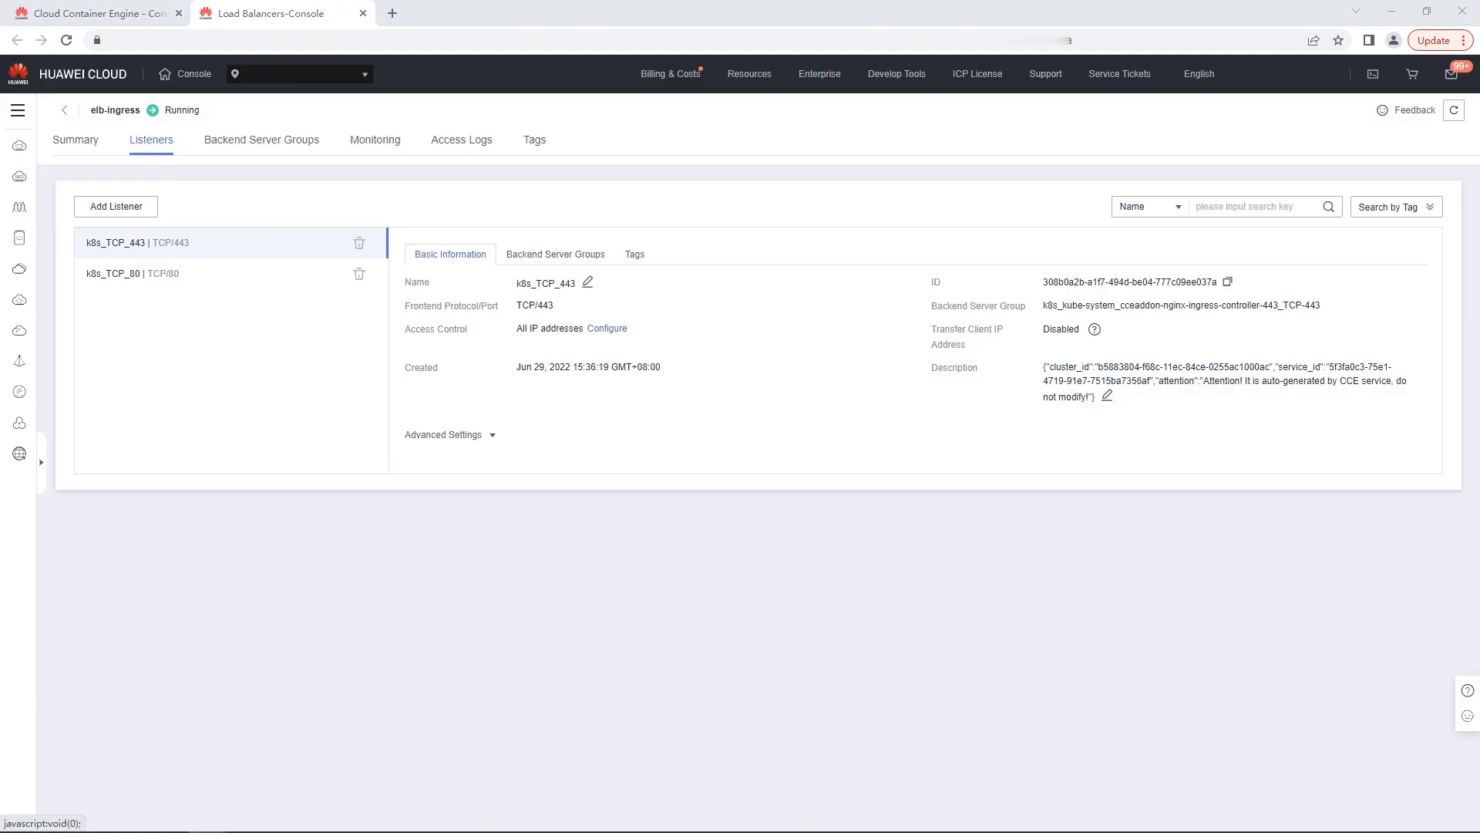
{"action": "left_click", "coordinate": [209, 281]}
{"action": "left_click", "coordinate": [560, 256]}
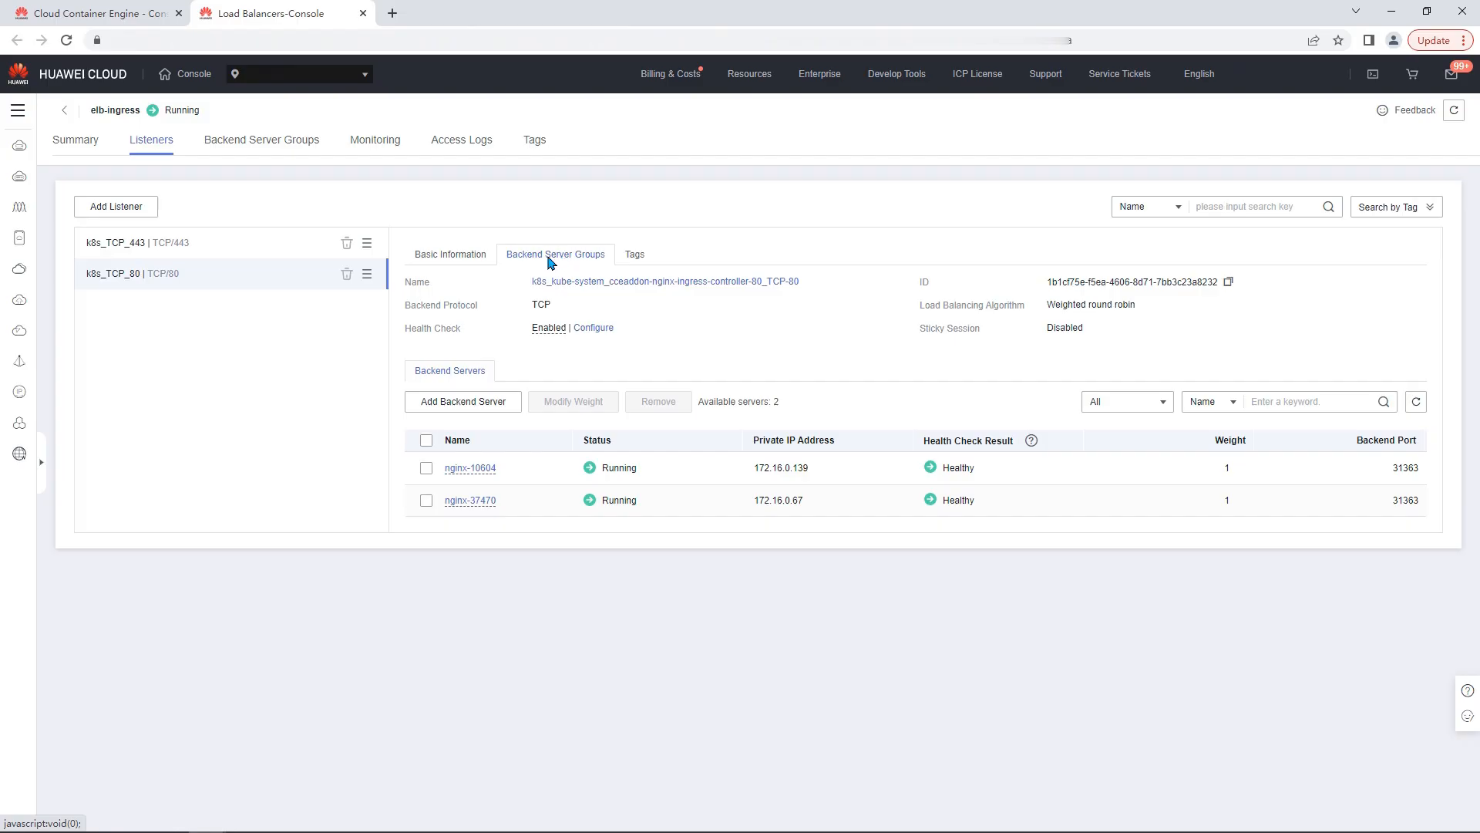
{"action": "left_click", "coordinate": [363, 13]}
In the cluster's services, view the YAML of cceaddon-nginx-ingress-controller, examine its http and https port entries, and close it
{"action": "left_click", "coordinate": [238, 165]}
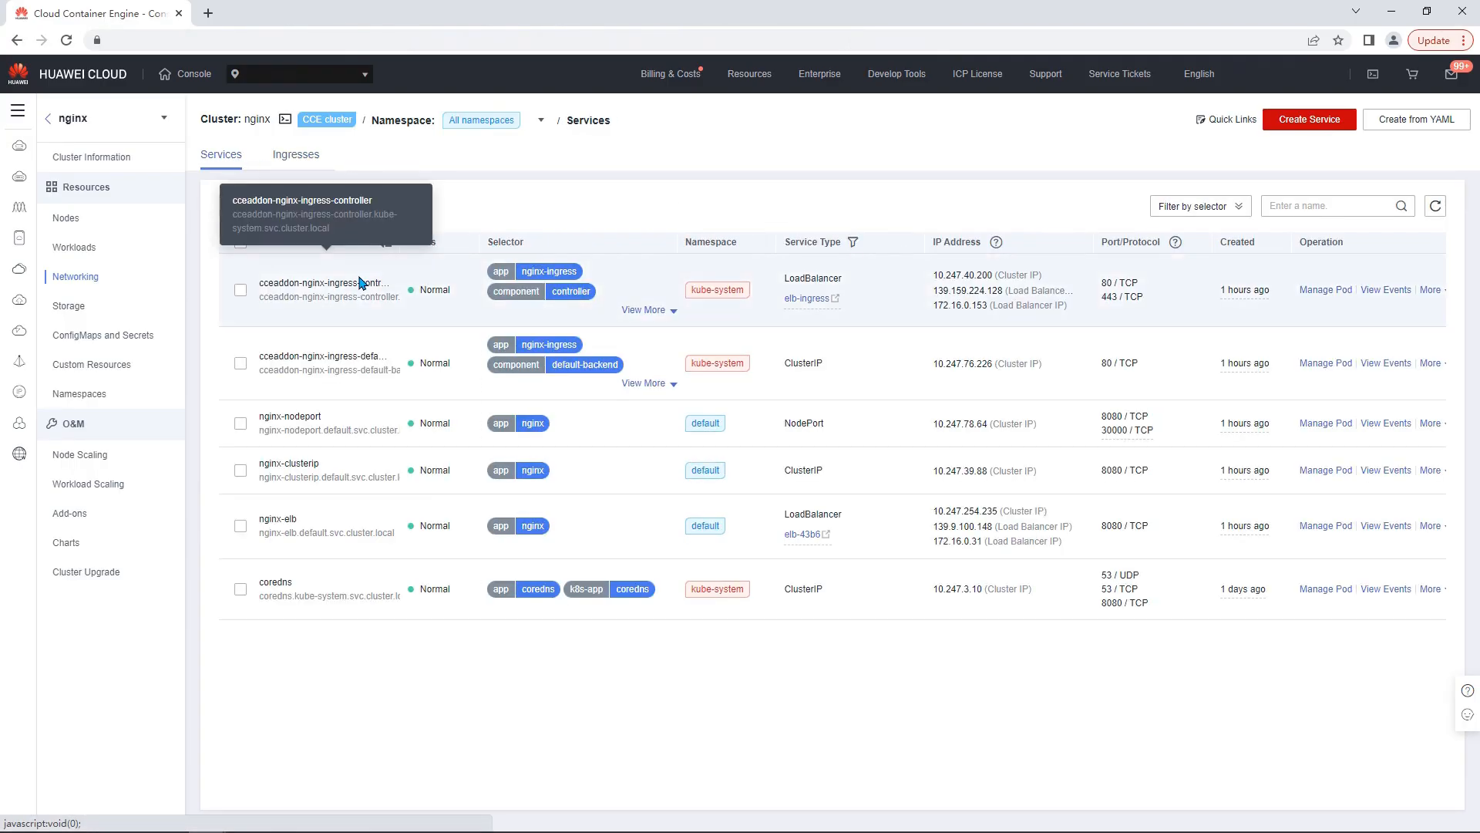
{"action": "mouse_move", "coordinate": [1431, 290]}
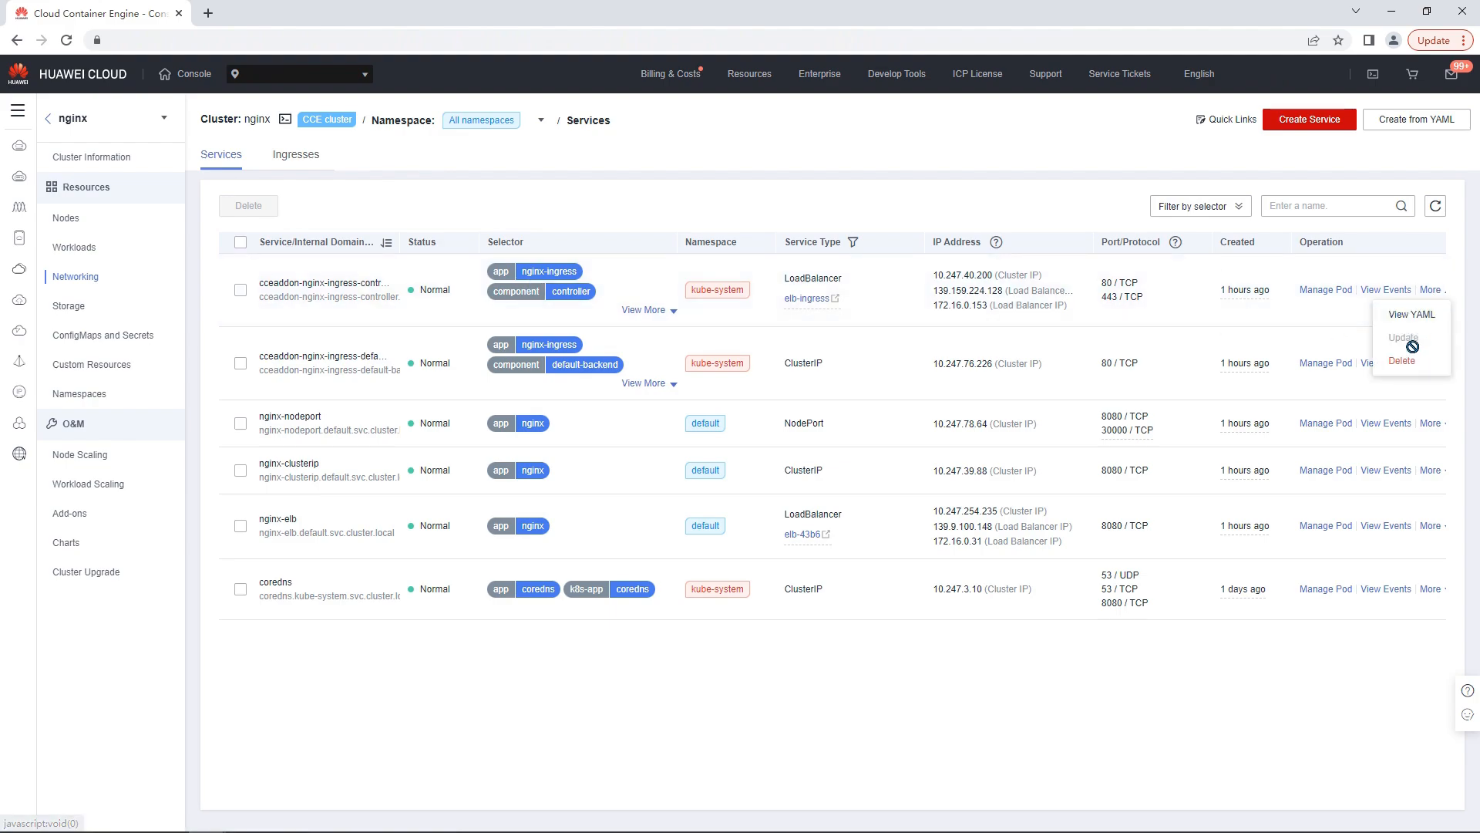
{"action": "left_click", "coordinate": [1419, 315]}
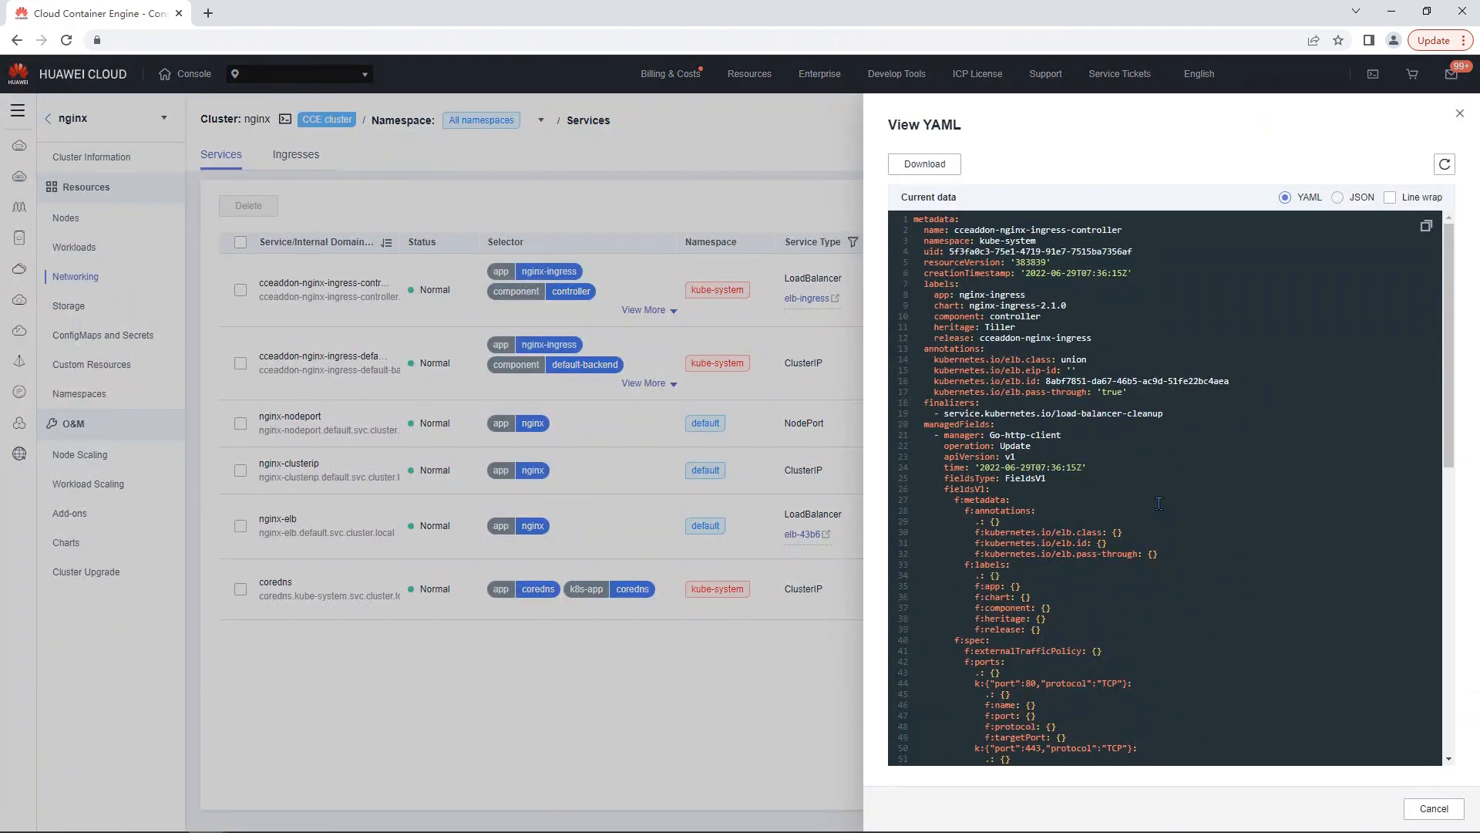
{"action": "scroll", "coordinate": [1159, 503], "scroll_direction": "down", "scroll_amount": 10}
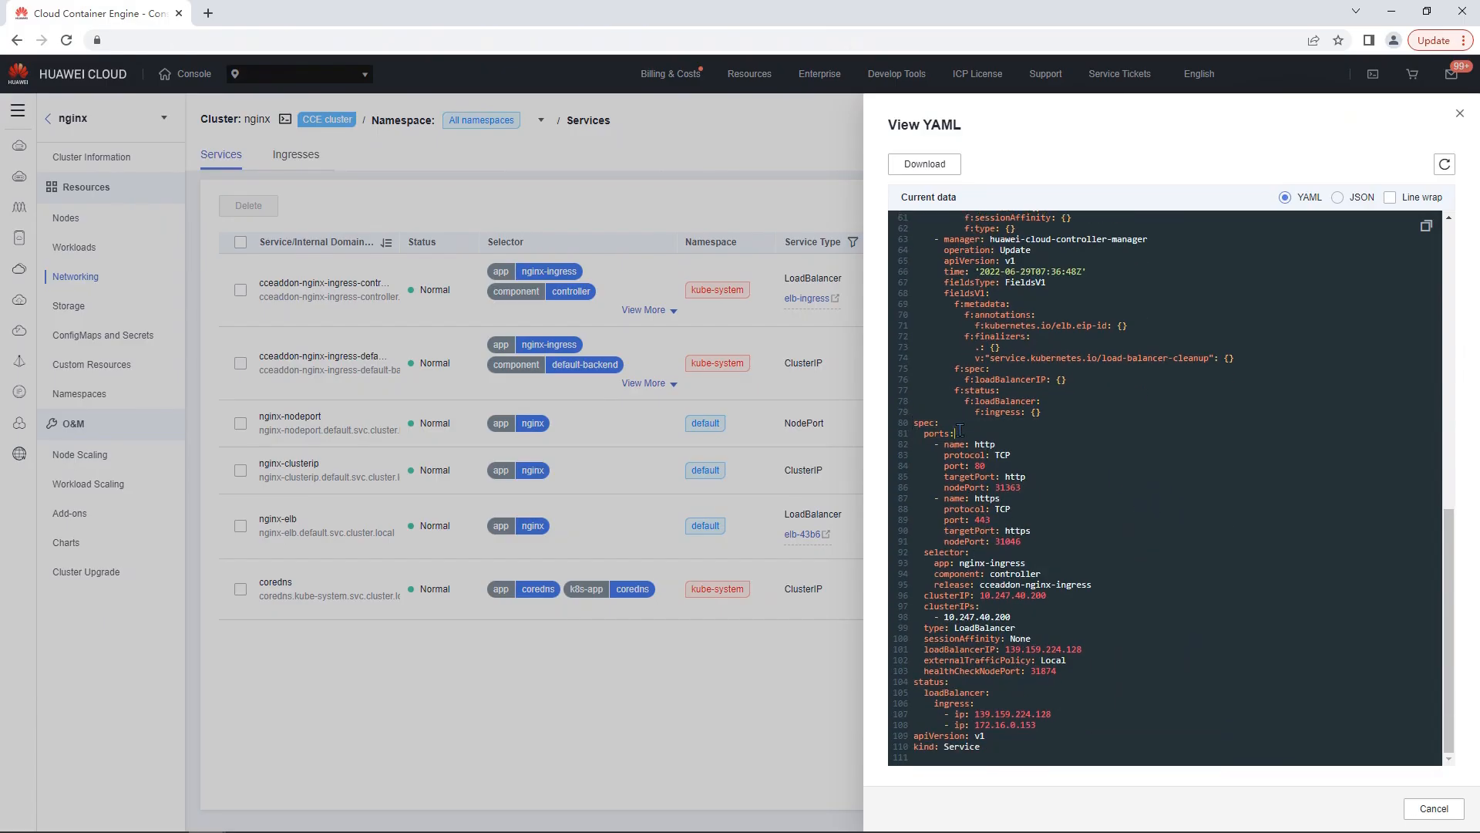
{"action": "left_click_drag", "start_coordinate": [953, 446], "coordinate": [1044, 485]}
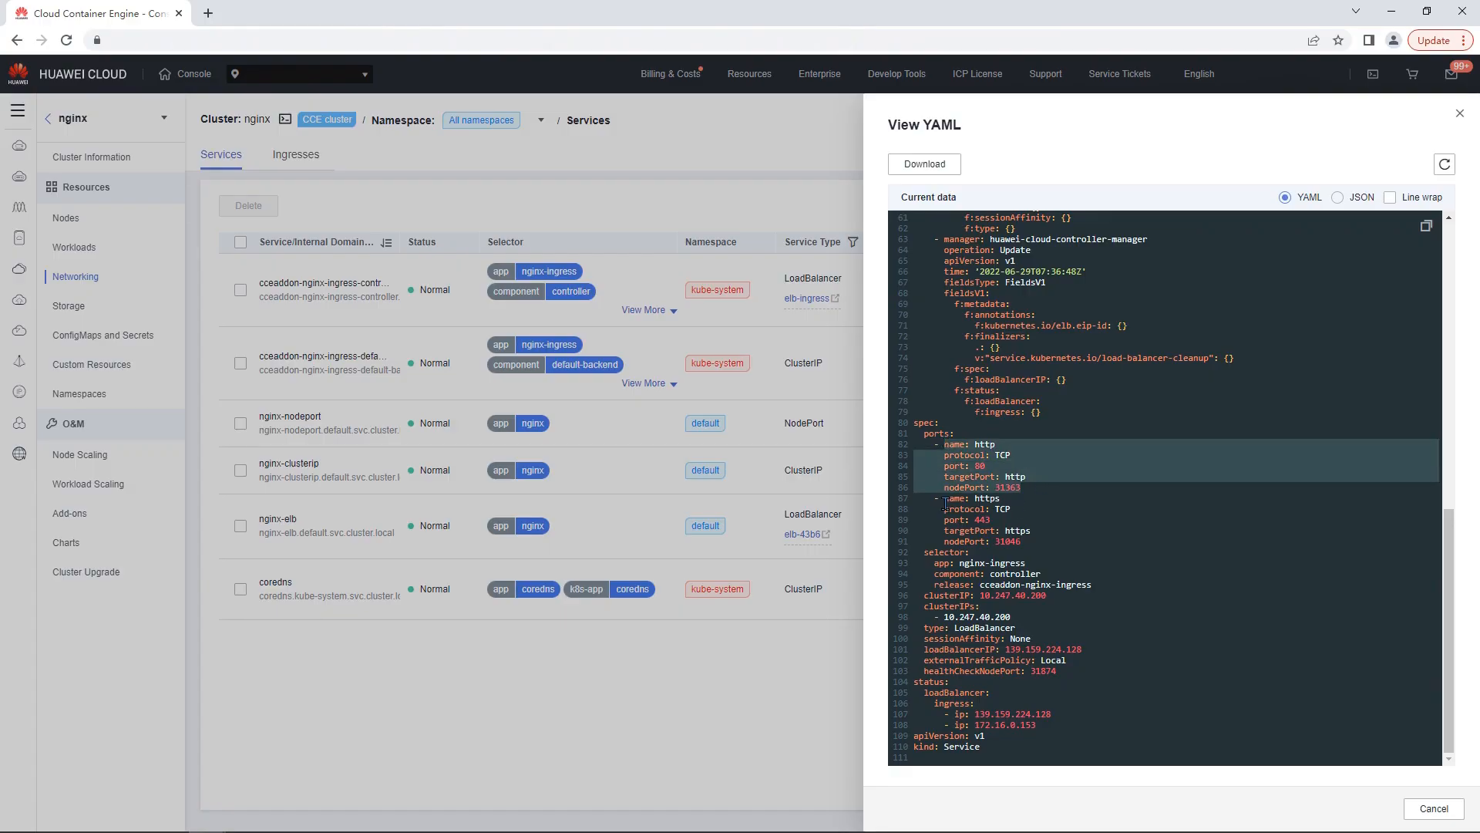
{"action": "left_click_drag", "start_coordinate": [946, 505], "coordinate": [1032, 539]}
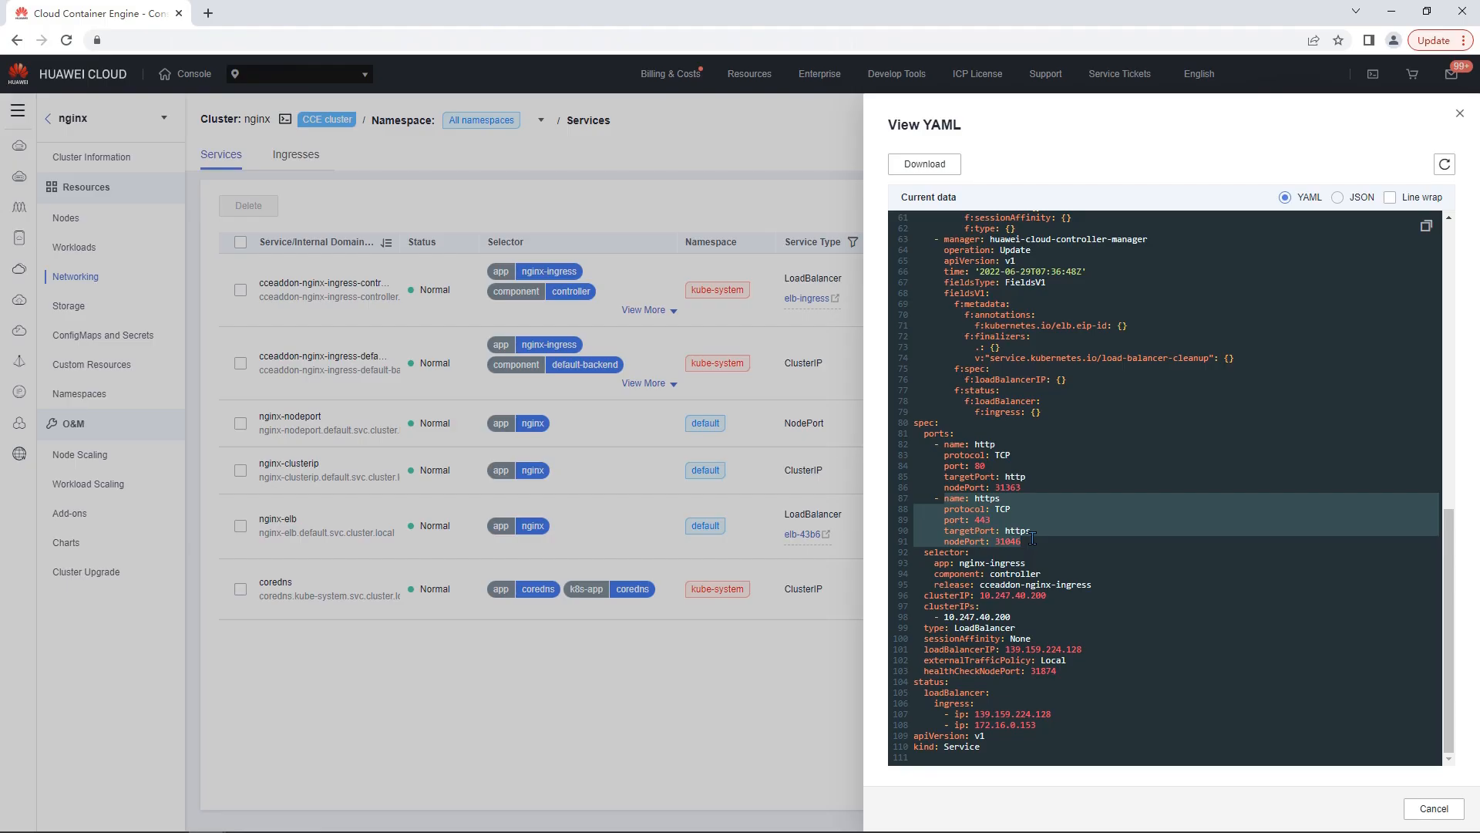
{"action": "left_click", "coordinate": [1034, 539]}
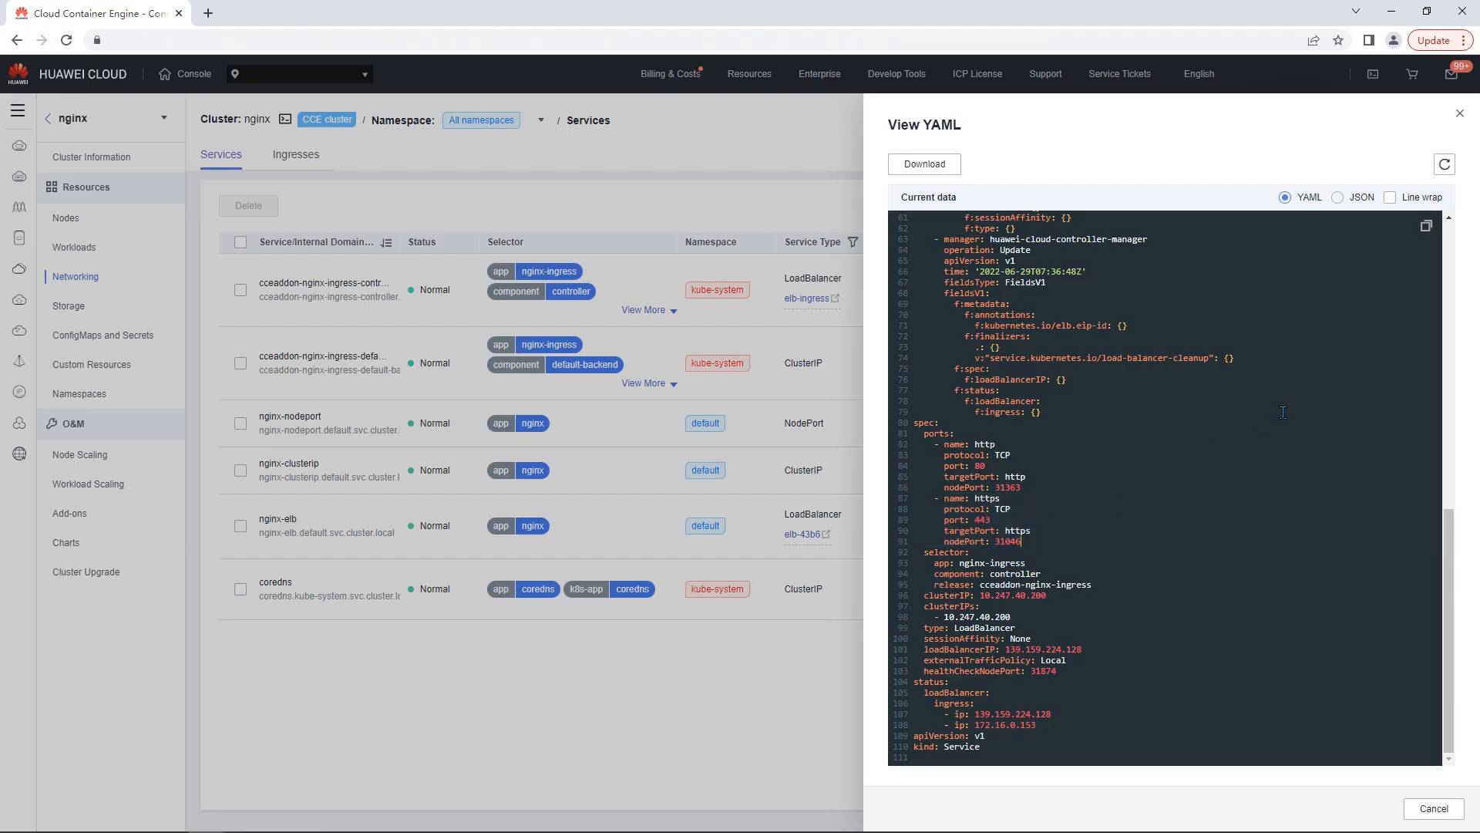
{"action": "left_click", "coordinate": [1460, 119]}
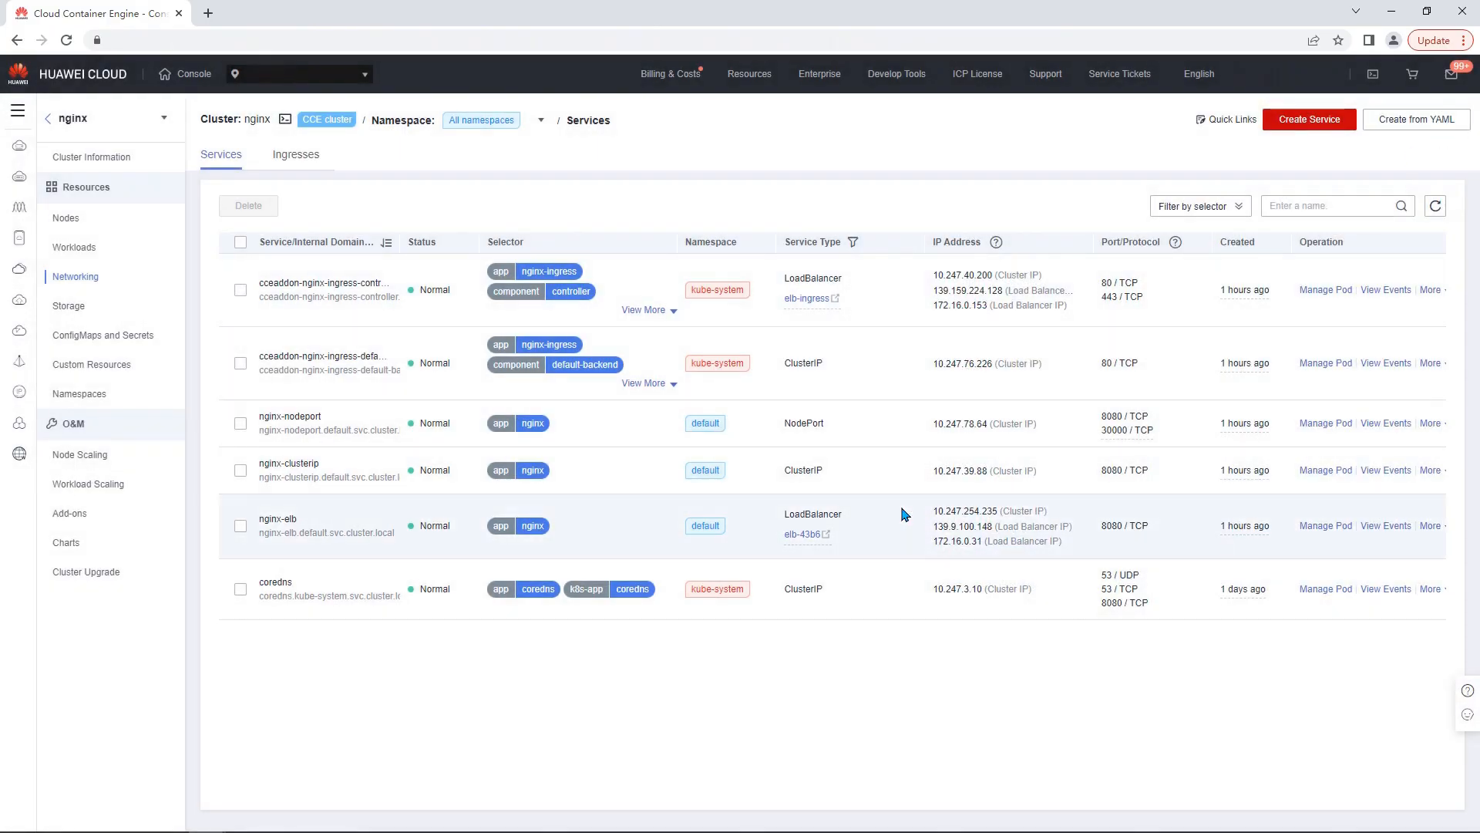
Open the cluster's workloads, switch to the terminal, and list the pods in the kube-system namespace with kubectl to find the nginx ingress controller
{"action": "left_click", "coordinate": [100, 248]}
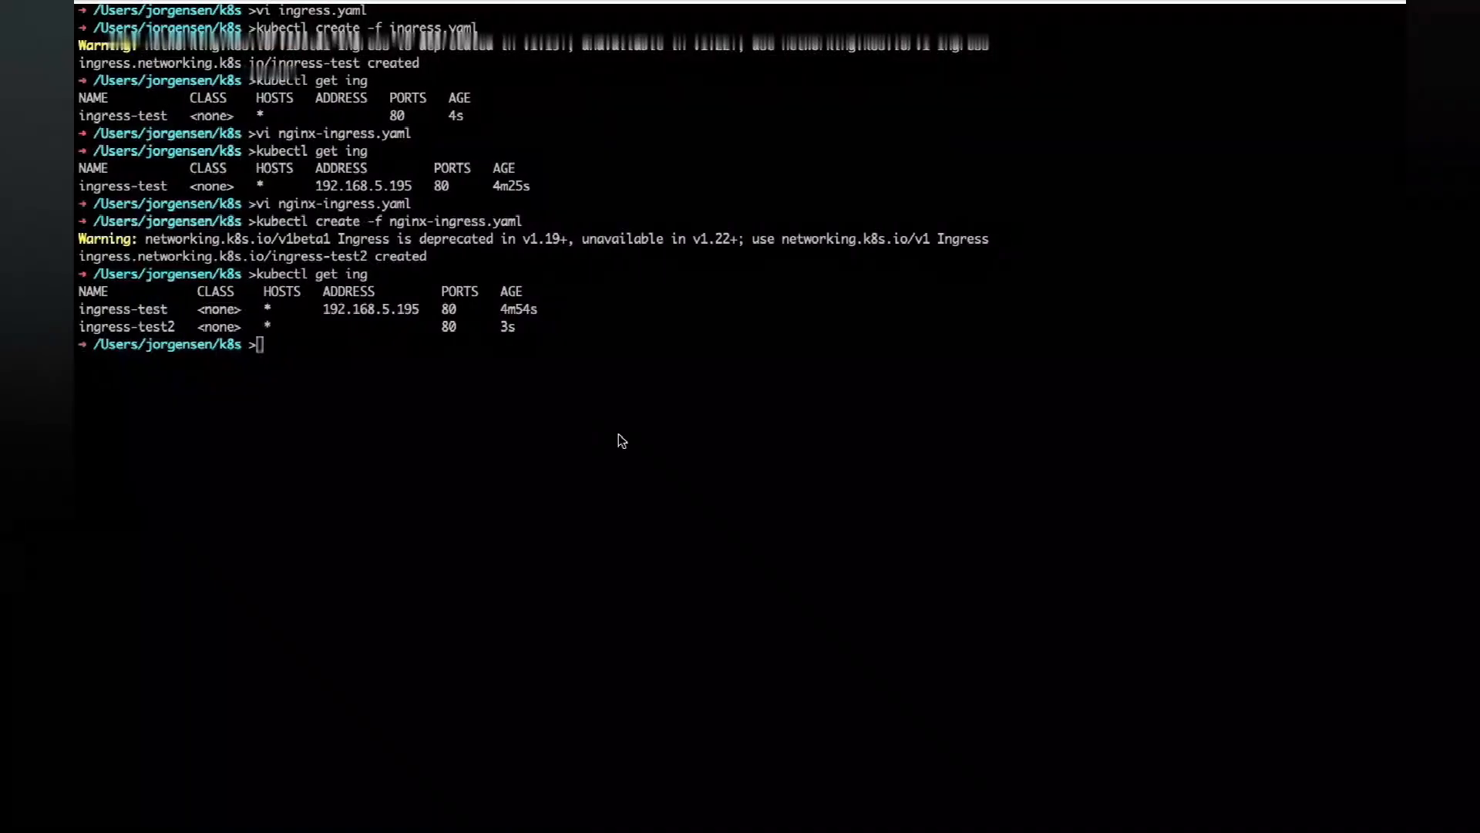
{"action": "type", "text": "kubectl"}
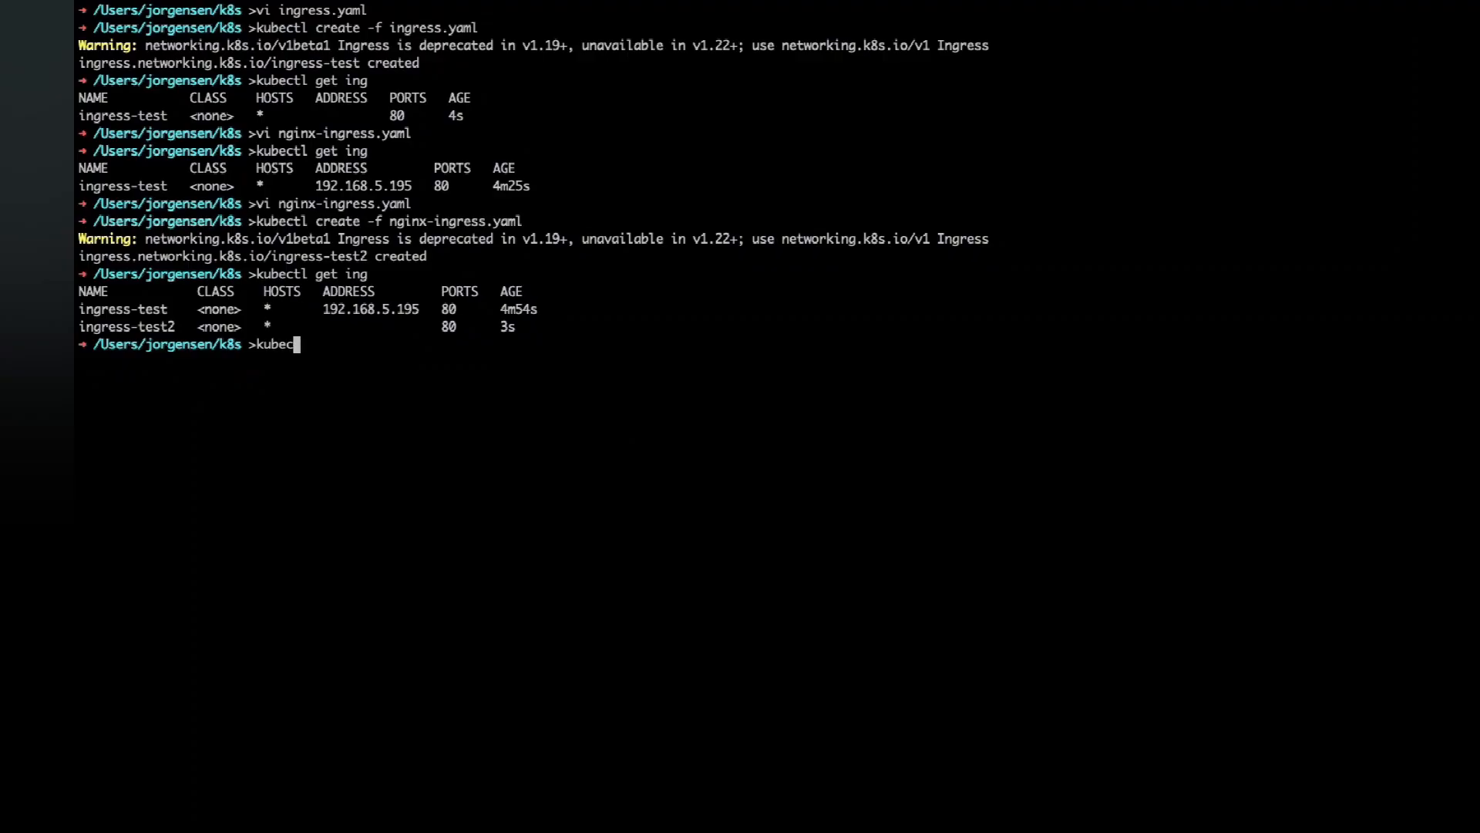
{"action": "key", "text": "BackSpace"}
{"action": "key", "text": "BackSpace"}
{"action": "type", "text": "tl get pod -n "}
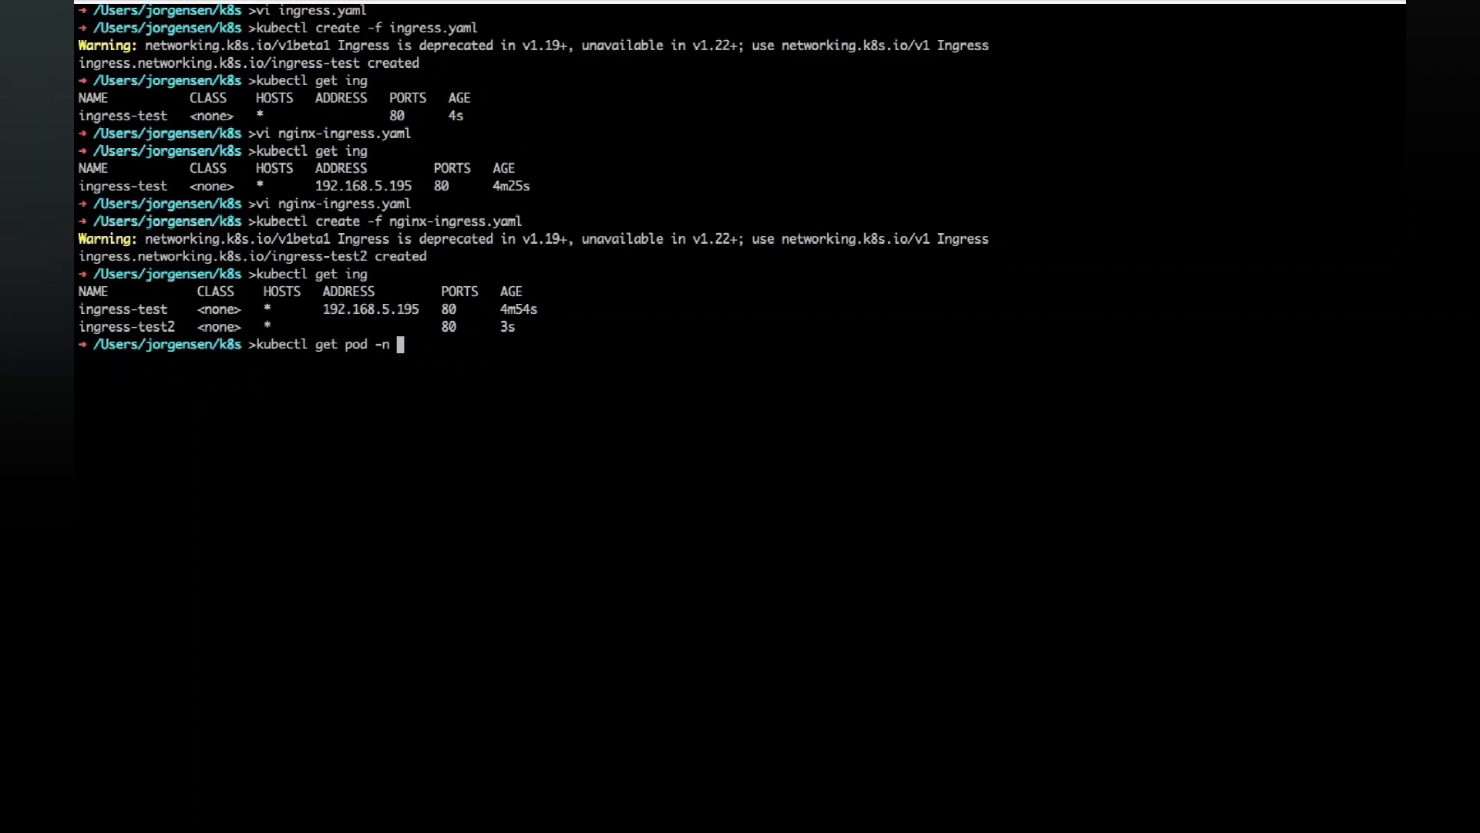
{"action": "type", "text": "kube-s"}
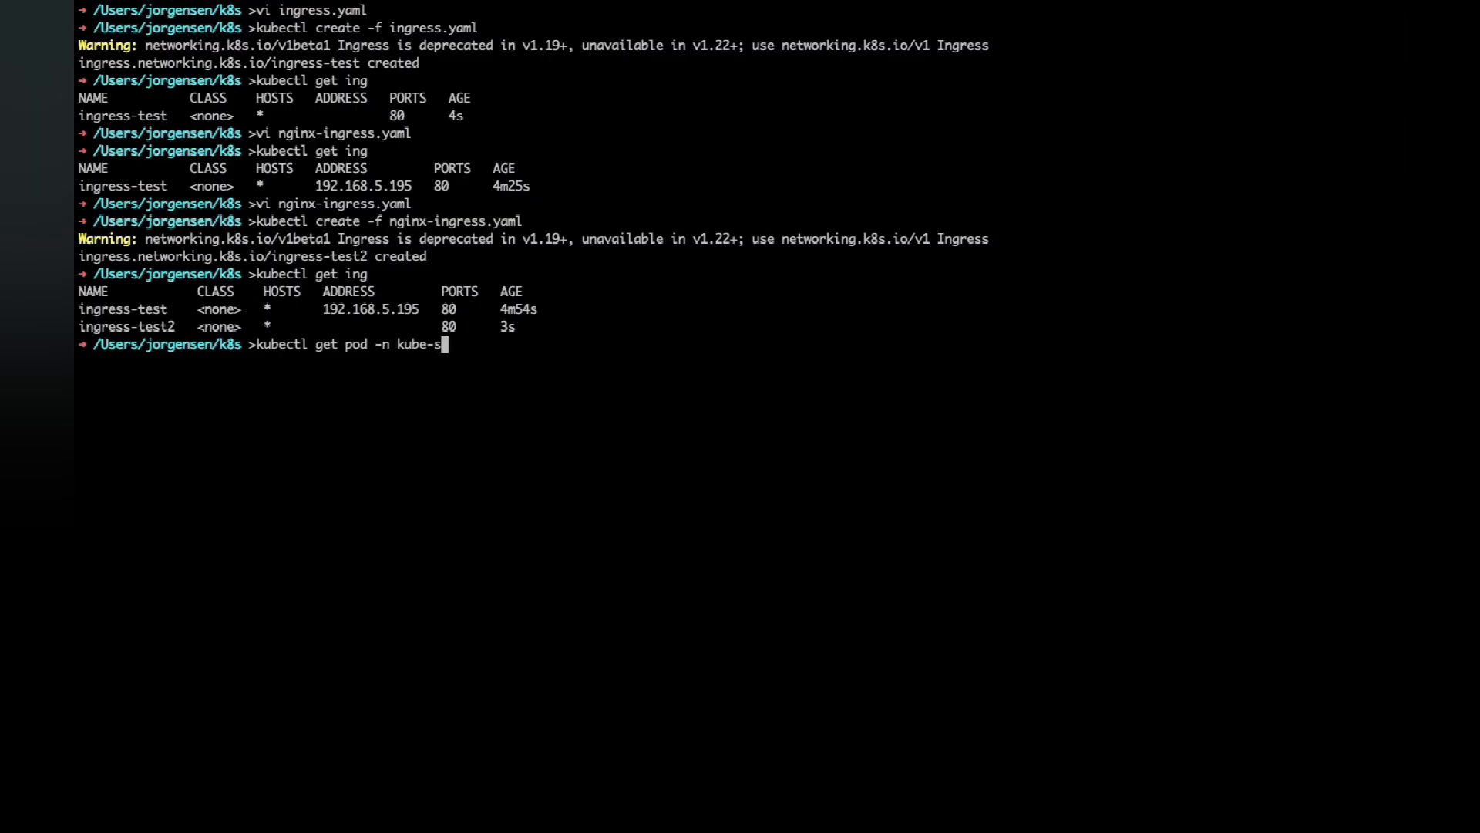
{"action": "type", "text": "ystem"}
{"action": "key", "text": "Return"}
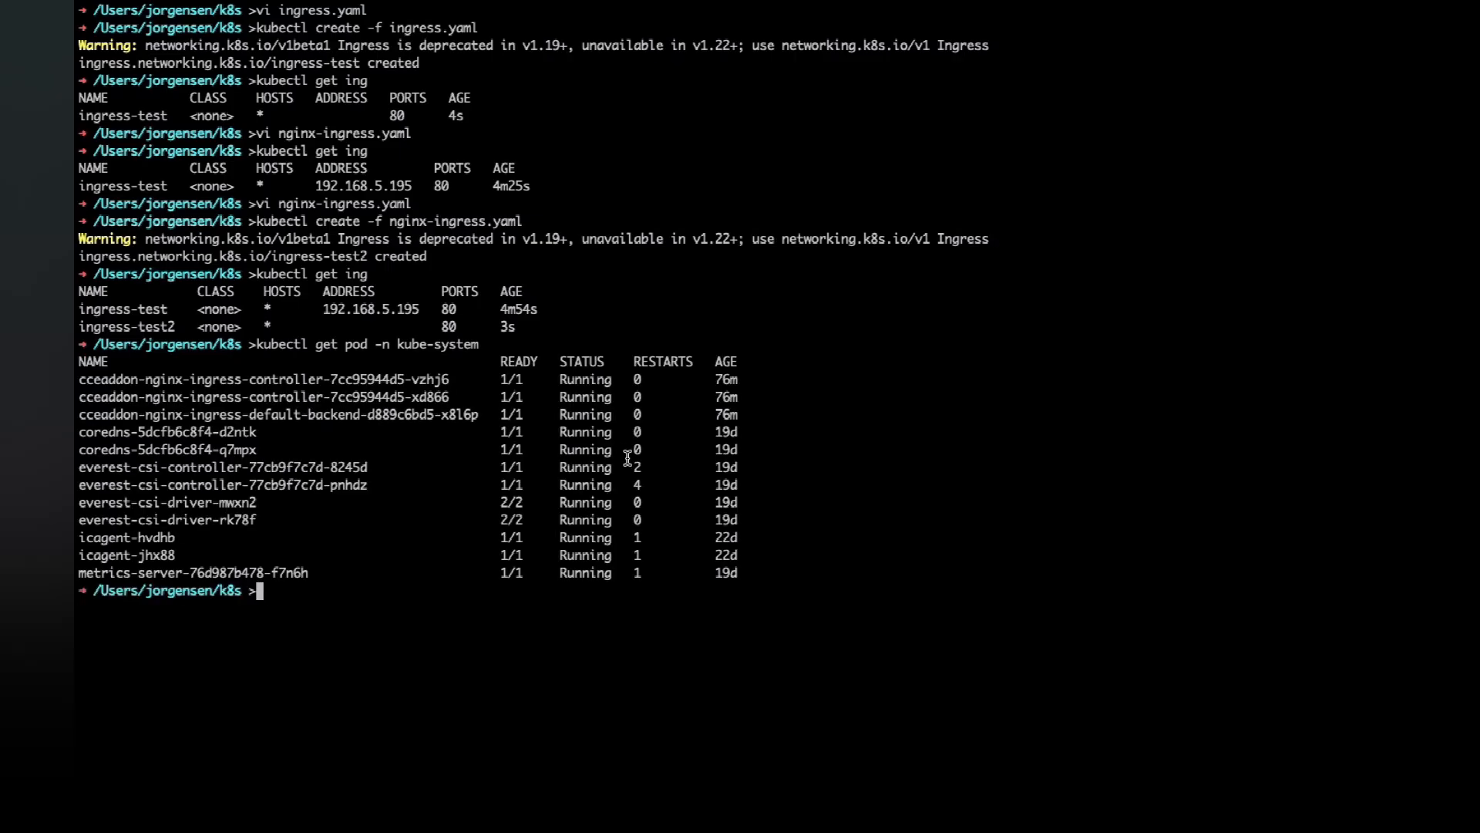
{"action": "double_click", "coordinate": [300, 383]}
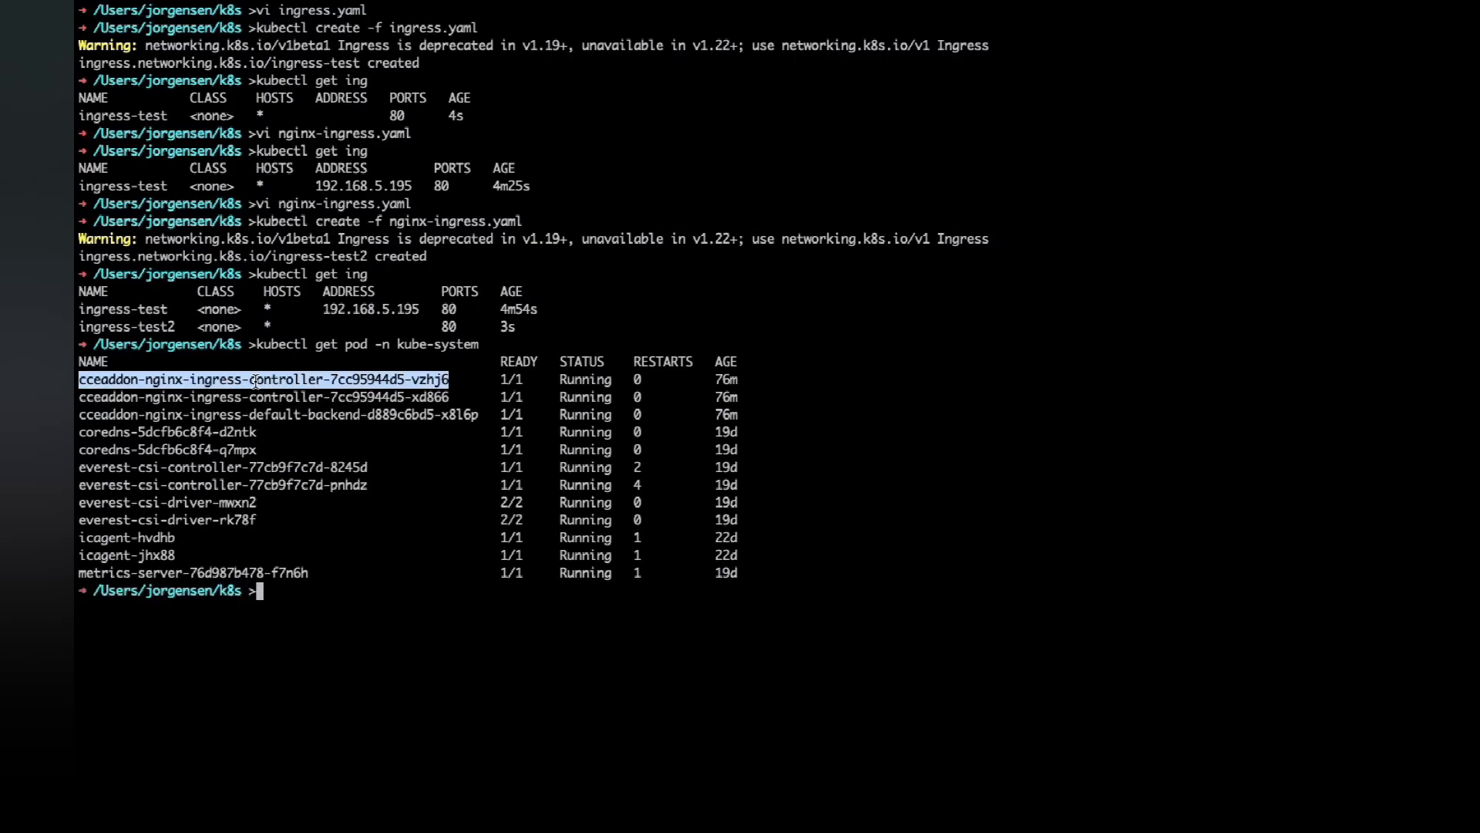
{"action": "left_click", "coordinate": [396, 585]}
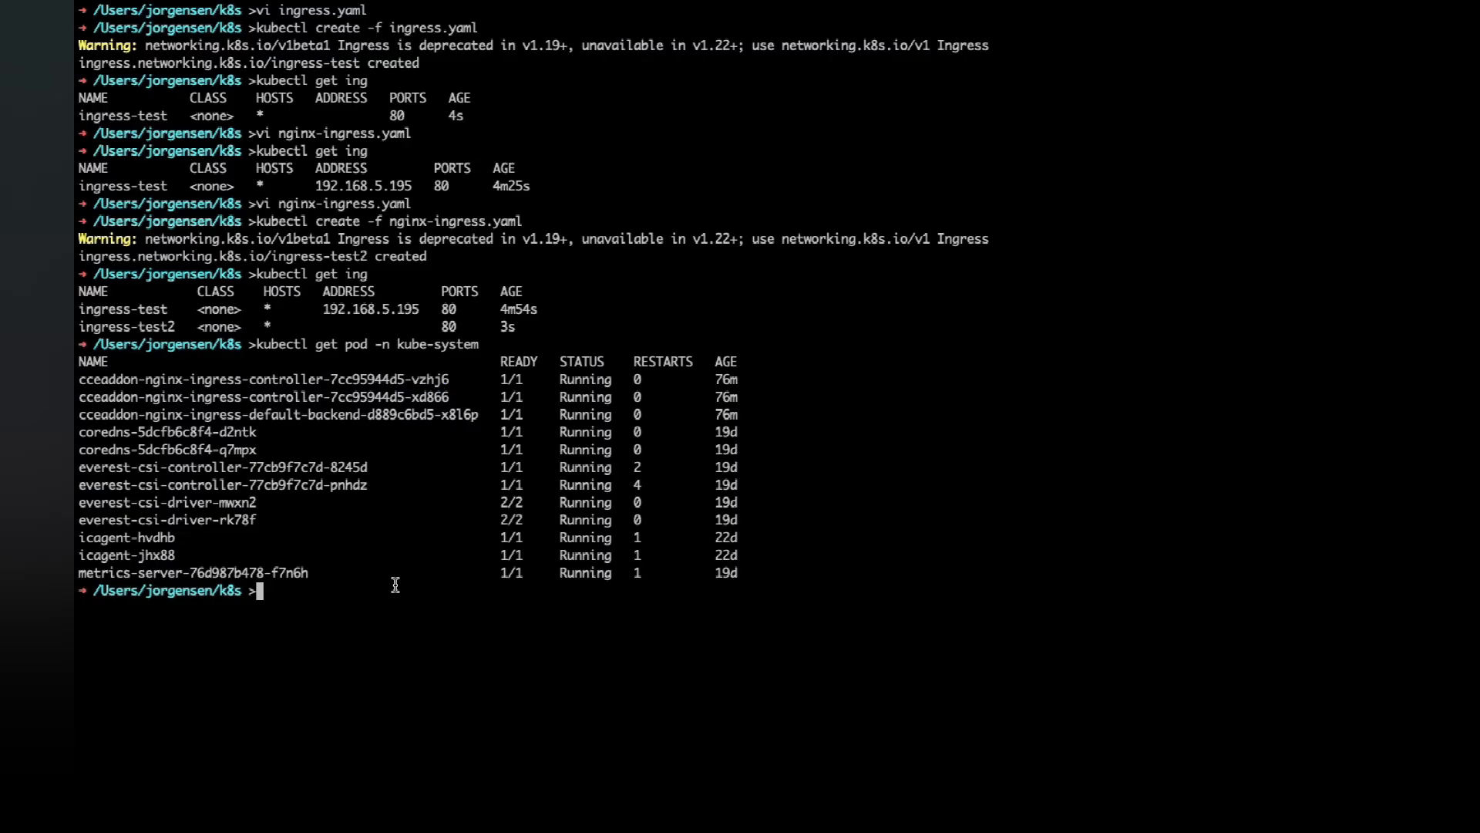
Open a /bin/sh shell in pod cceaddon-nginx-ingress-controller-7cc95944d5-vzhj6 in kube-system with kubectl exec and list the files in /etc/nginx
{"action": "type", "text": "kubectl exec -it"}
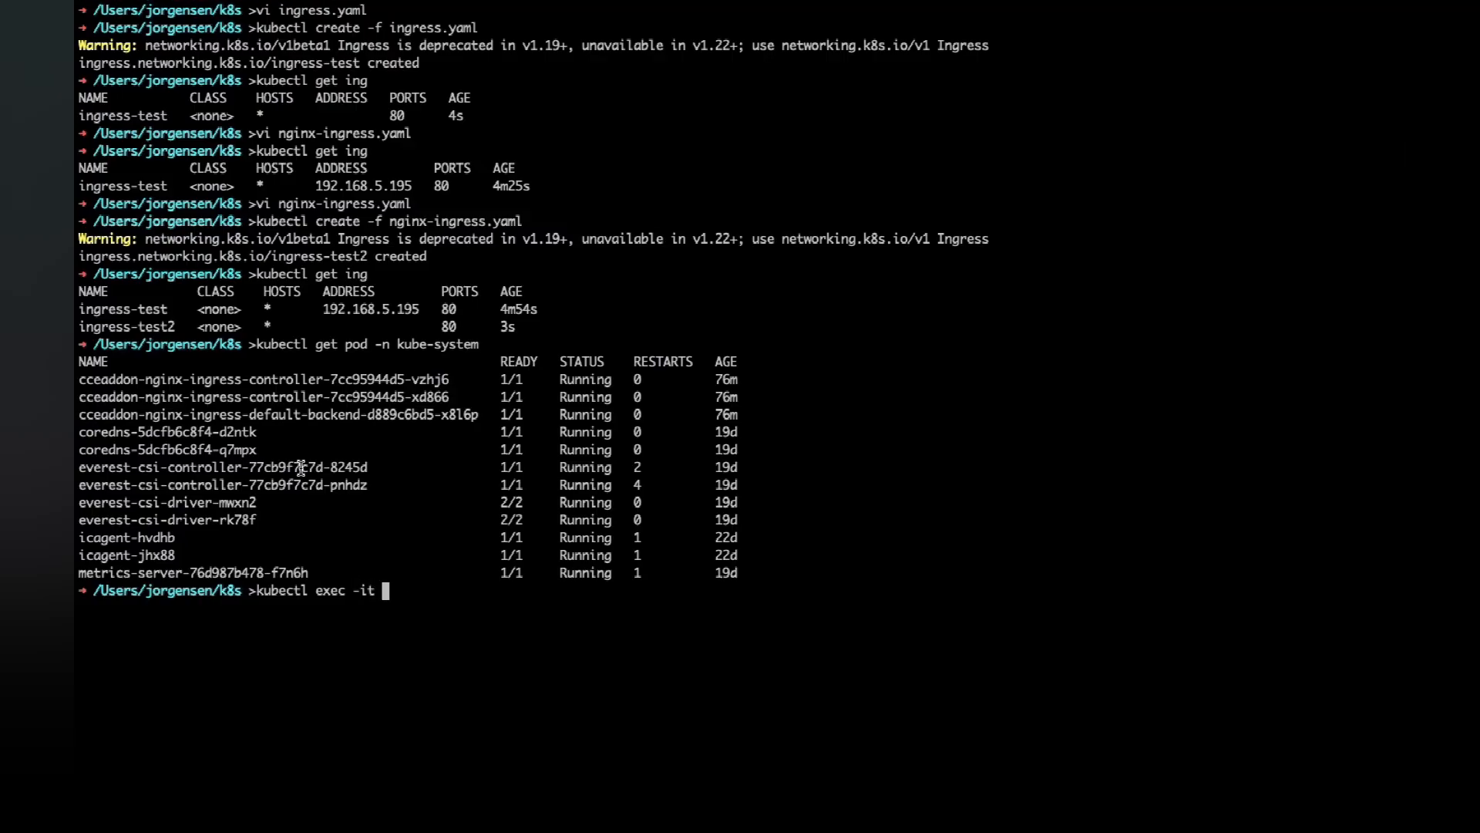
{"action": "double_click", "coordinate": [336, 379]}
{"action": "key", "text": "super+c"}
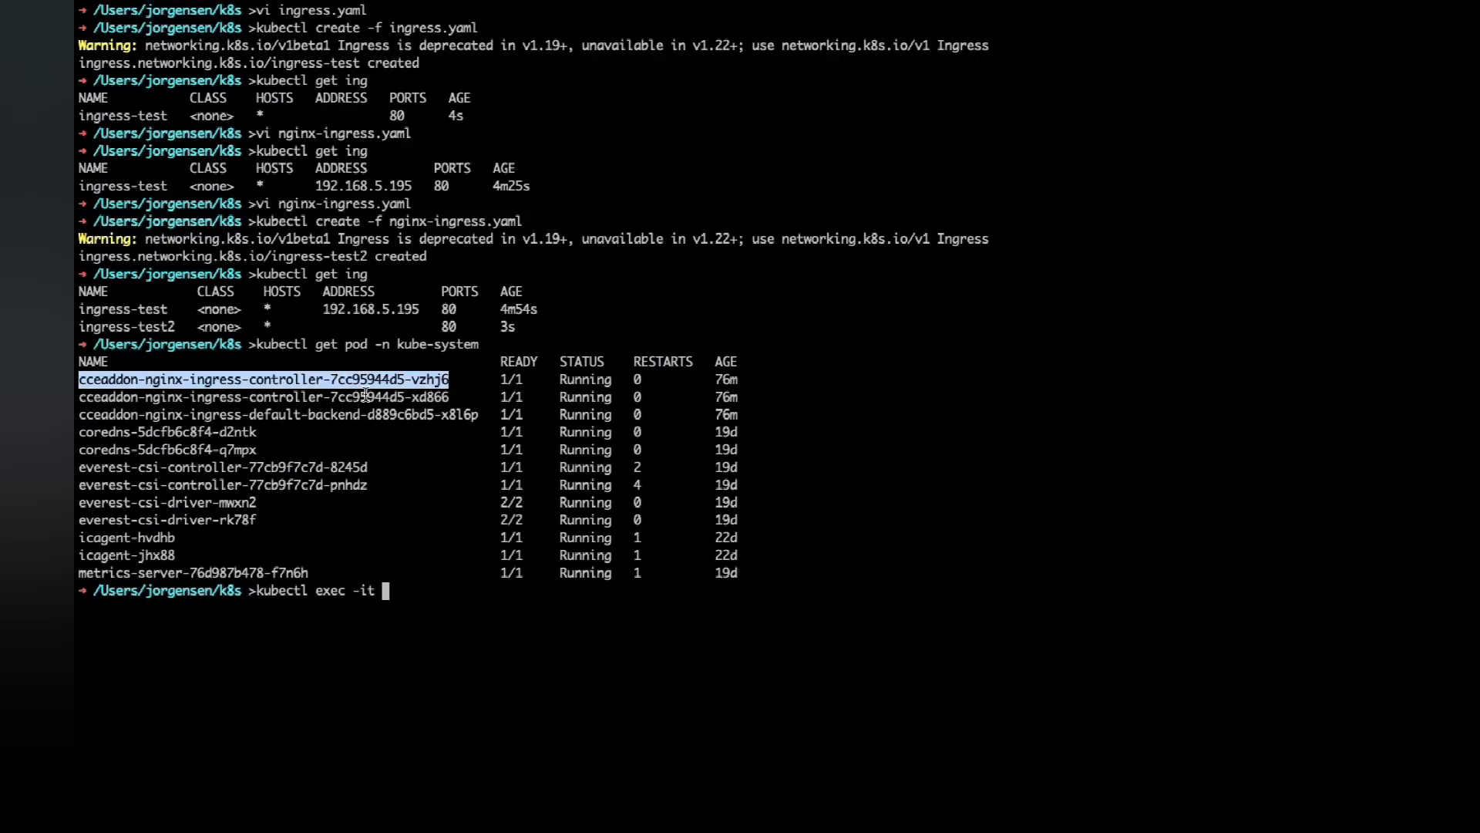
{"action": "left_click", "coordinate": [449, 586]}
{"action": "key", "text": "super+v"}
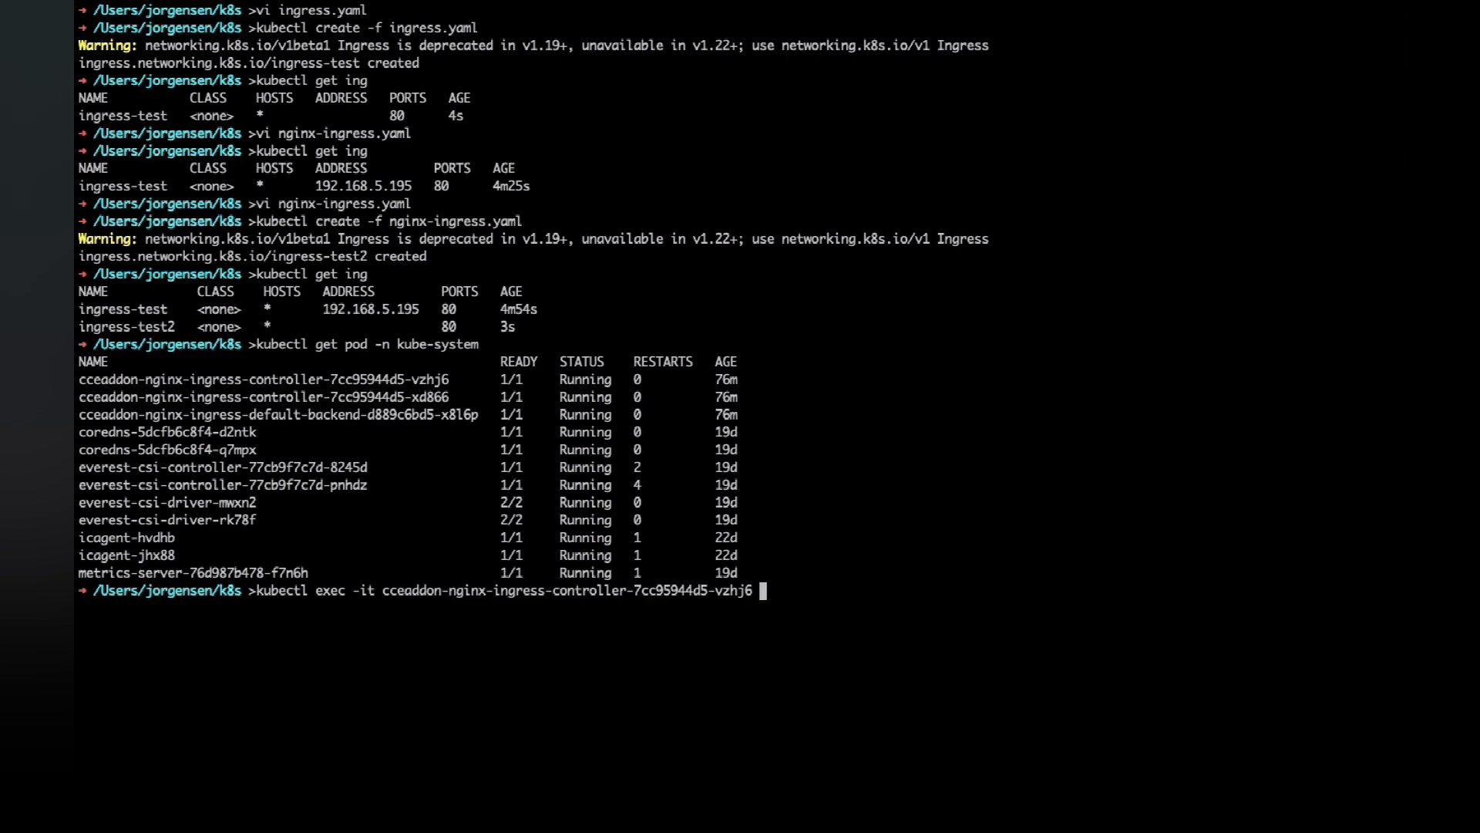
{"action": "type", "text": "-n kube-system -- /bin/sh"}
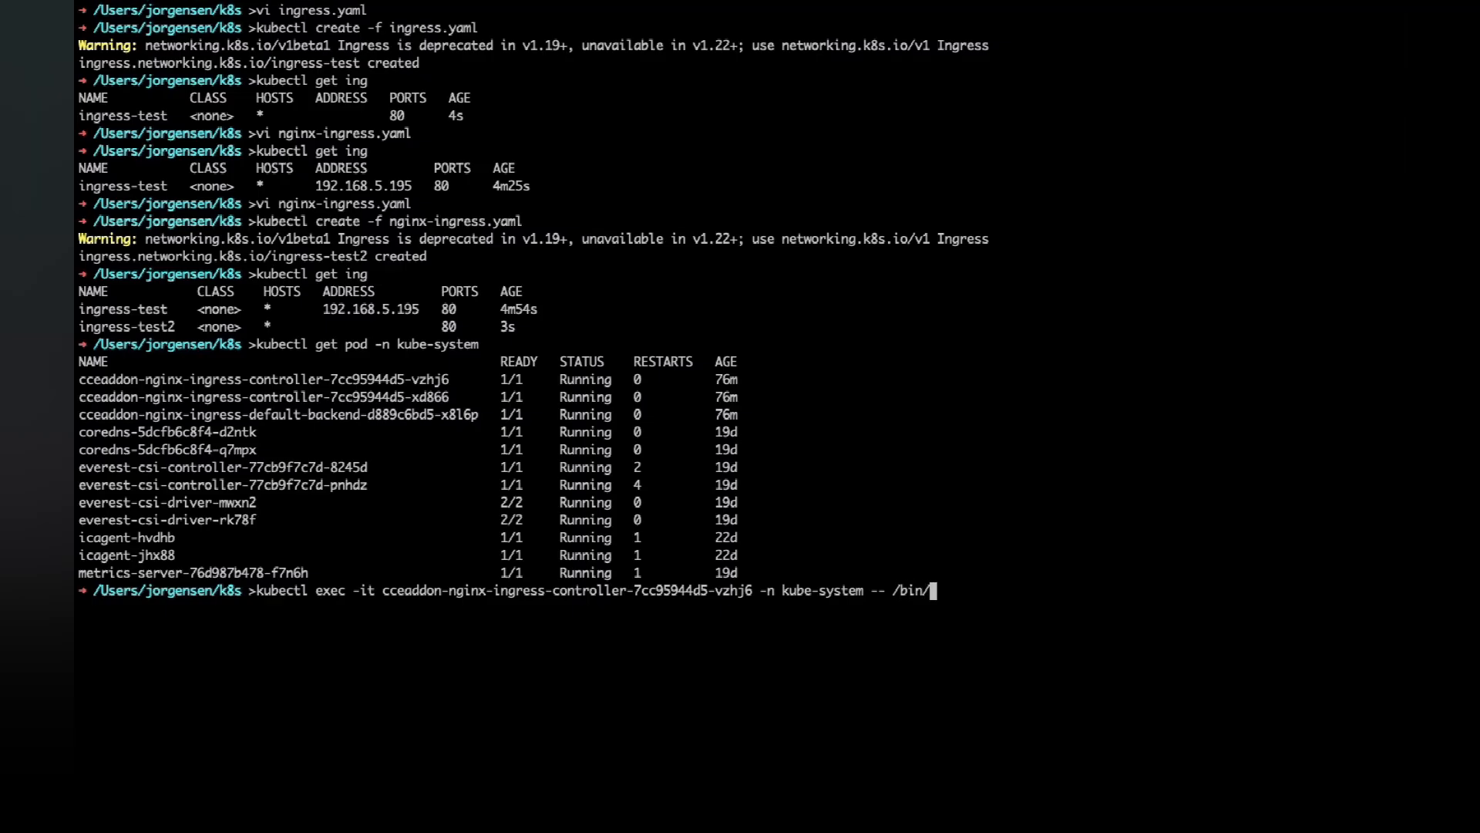
{"action": "key", "text": "Return"}
{"action": "type", "text": "ls"}
{"action": "key", "text": "Return"}
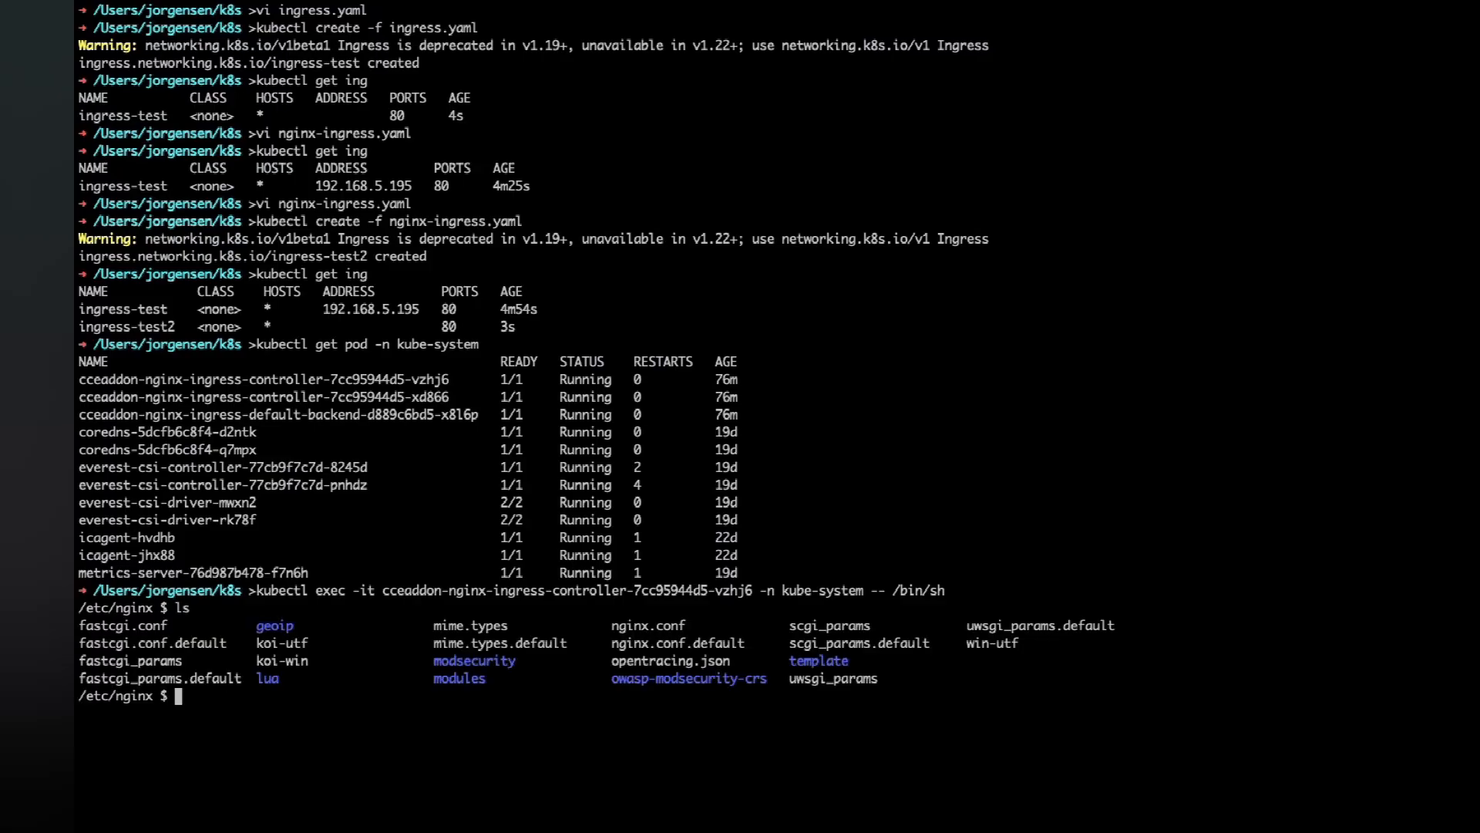
Print nginx.conf and examine the location / block generated for ingress-test2
{"action": "double_click", "coordinate": [637, 626]}
{"action": "left_click", "coordinate": [543, 719]}
{"action": "type", "text": "cat nginx.conf"}
{"action": "key", "text": "Return"}
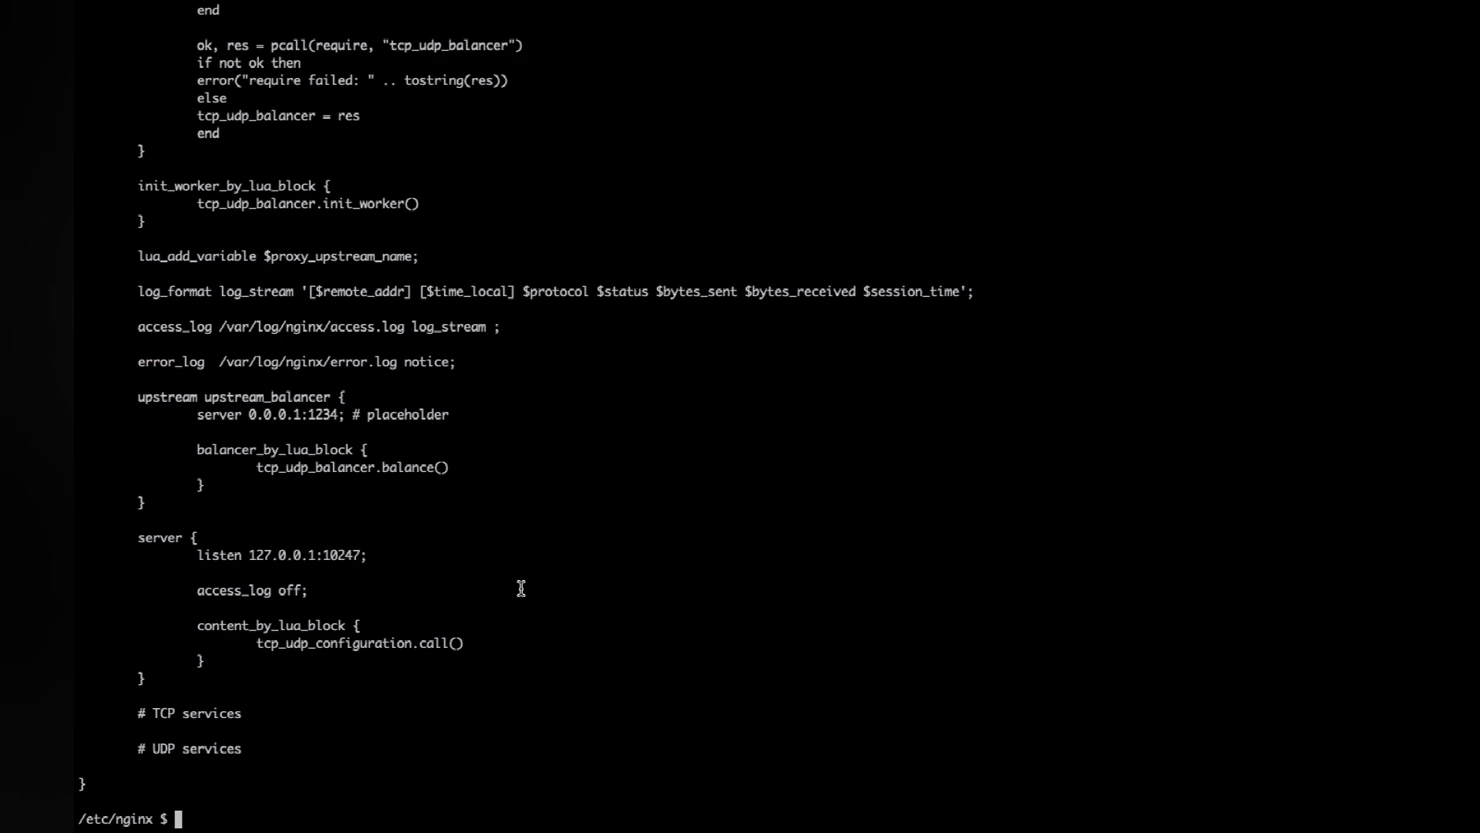
{"action": "scroll", "coordinate": [486, 594], "scroll_direction": "up", "scroll_amount": 3}
{"action": "scroll", "coordinate": [487, 594], "scroll_direction": "up", "scroll_amount": 15}
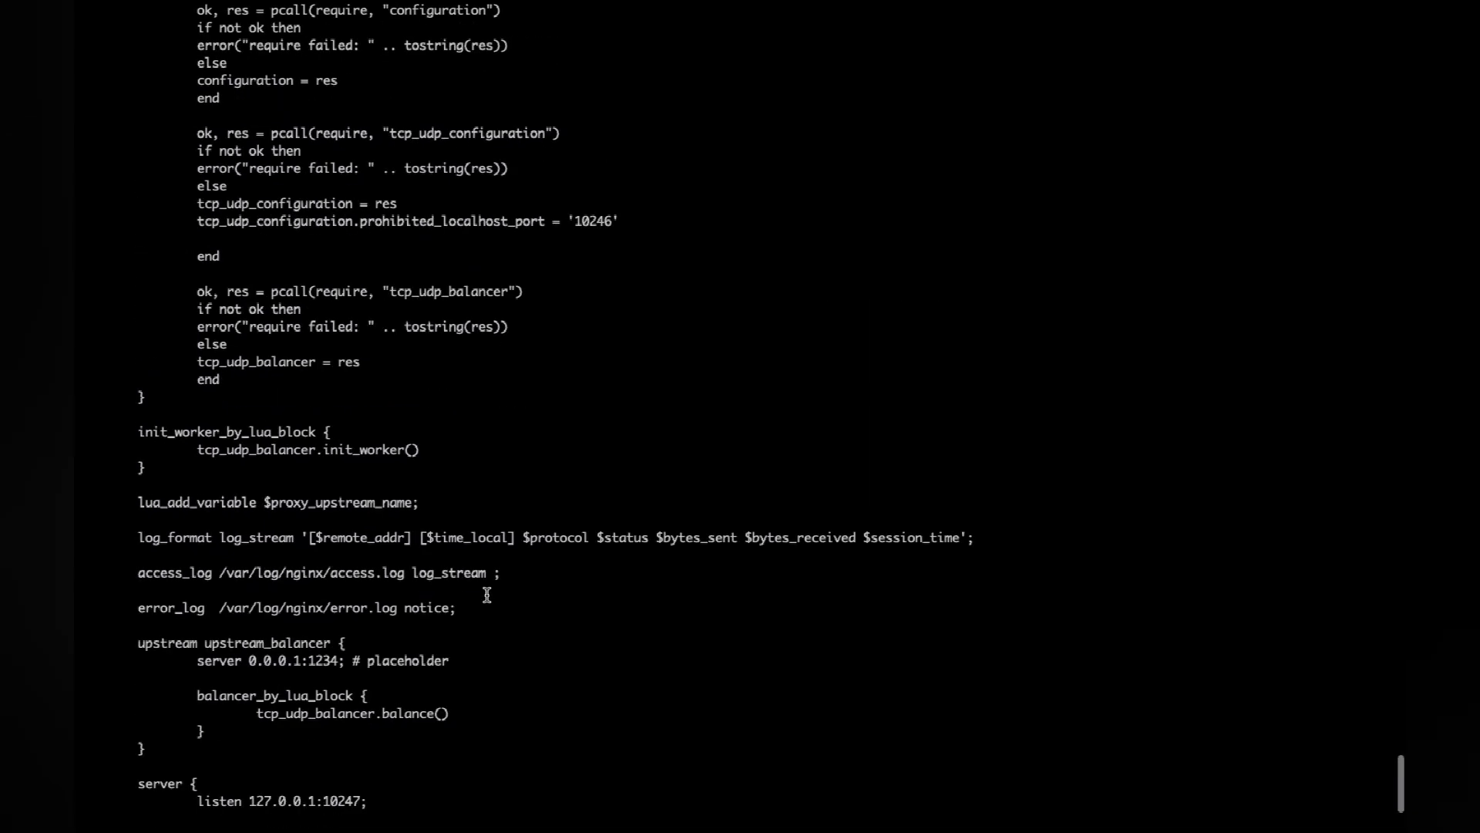
{"action": "scroll", "coordinate": [486, 594], "scroll_direction": "up", "scroll_amount": 20}
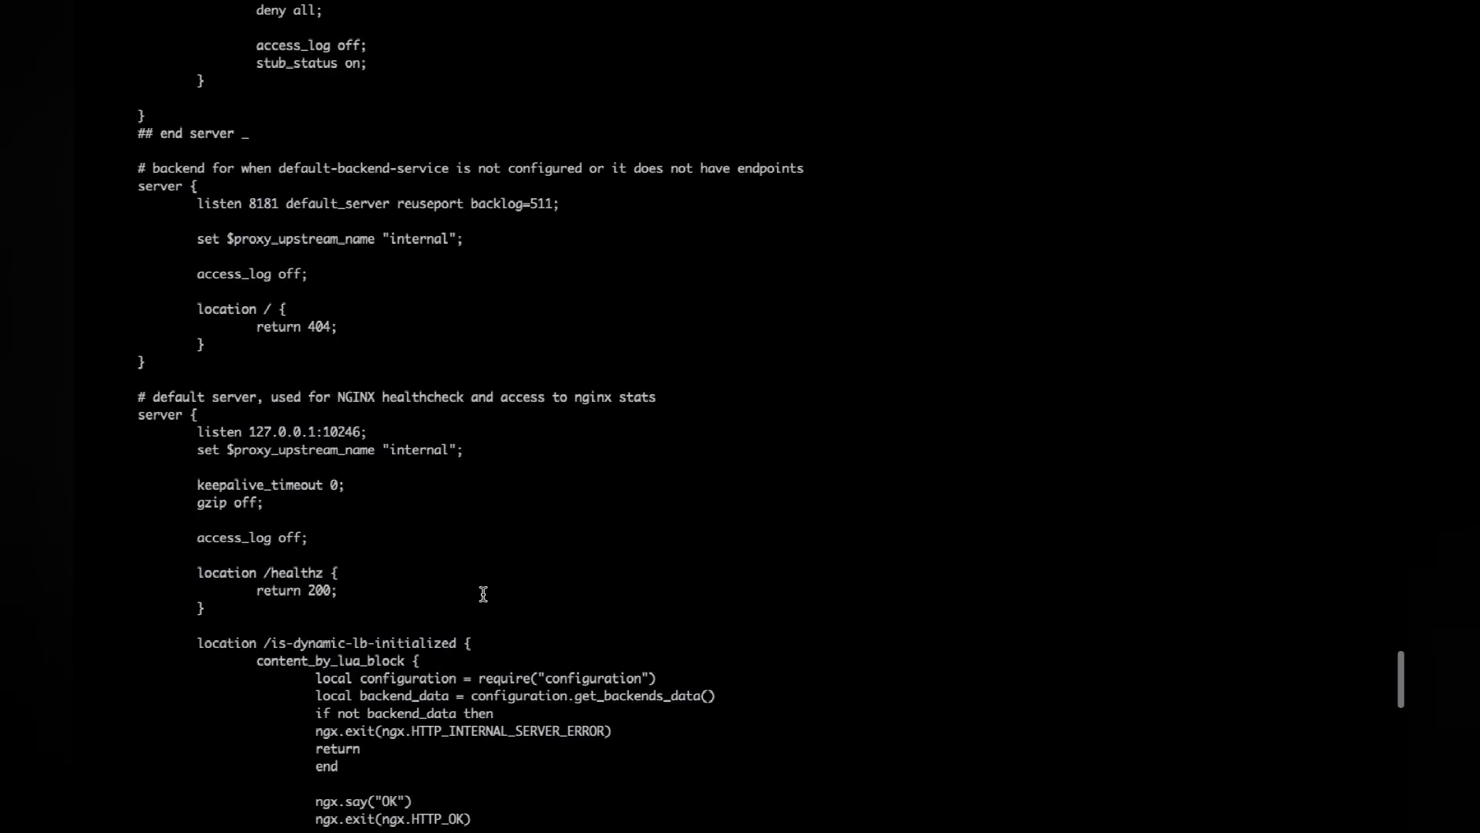
{"action": "scroll", "coordinate": [443, 582], "scroll_direction": "up", "scroll_amount": 20}
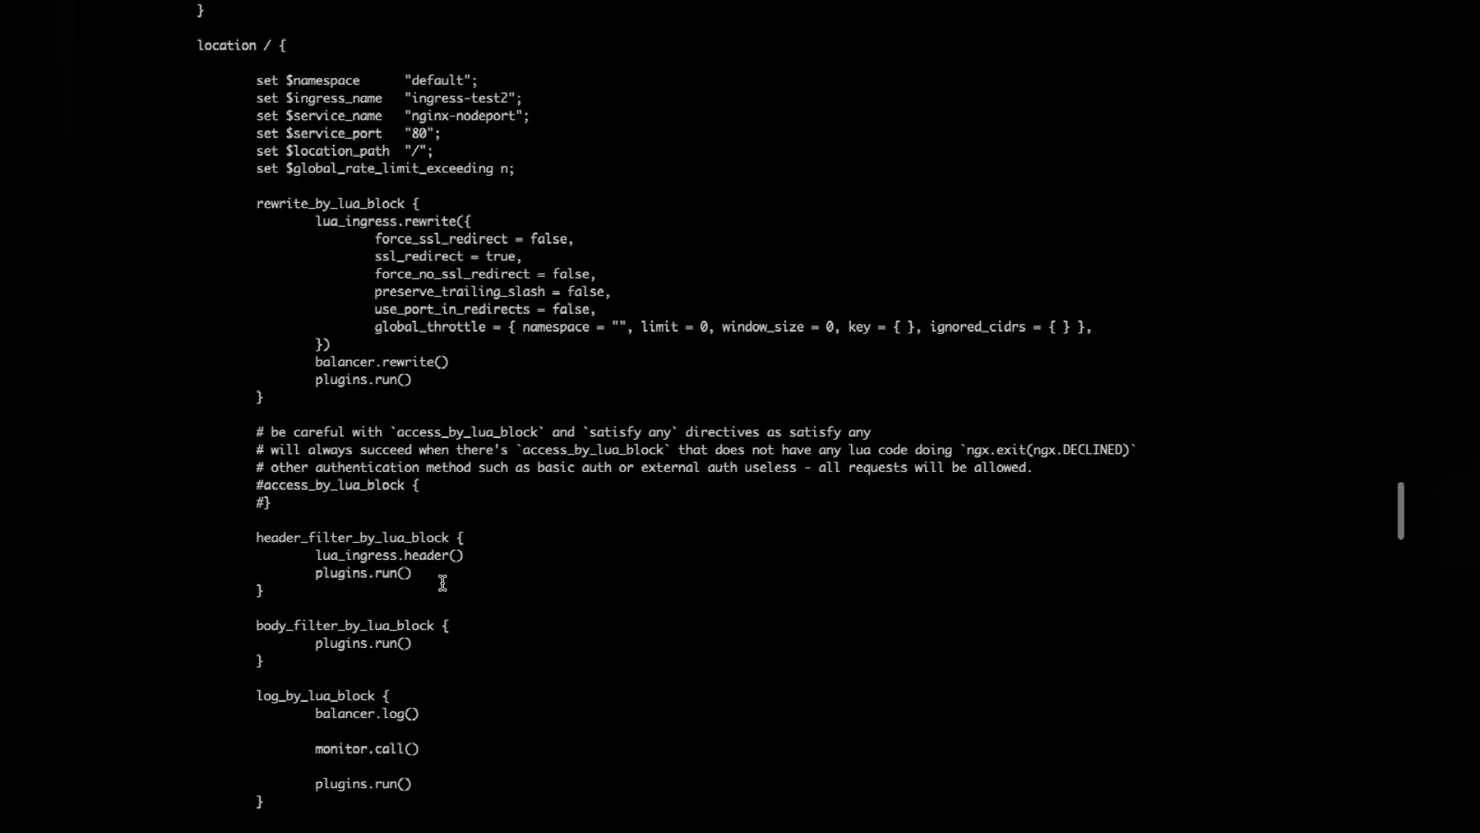
Read through the printed nginx.conf from the worker and http settings, past the upstream_balancer section, down to the default server block
{"action": "scroll", "coordinate": [441, 582], "scroll_direction": "up", "scroll_amount": 20}
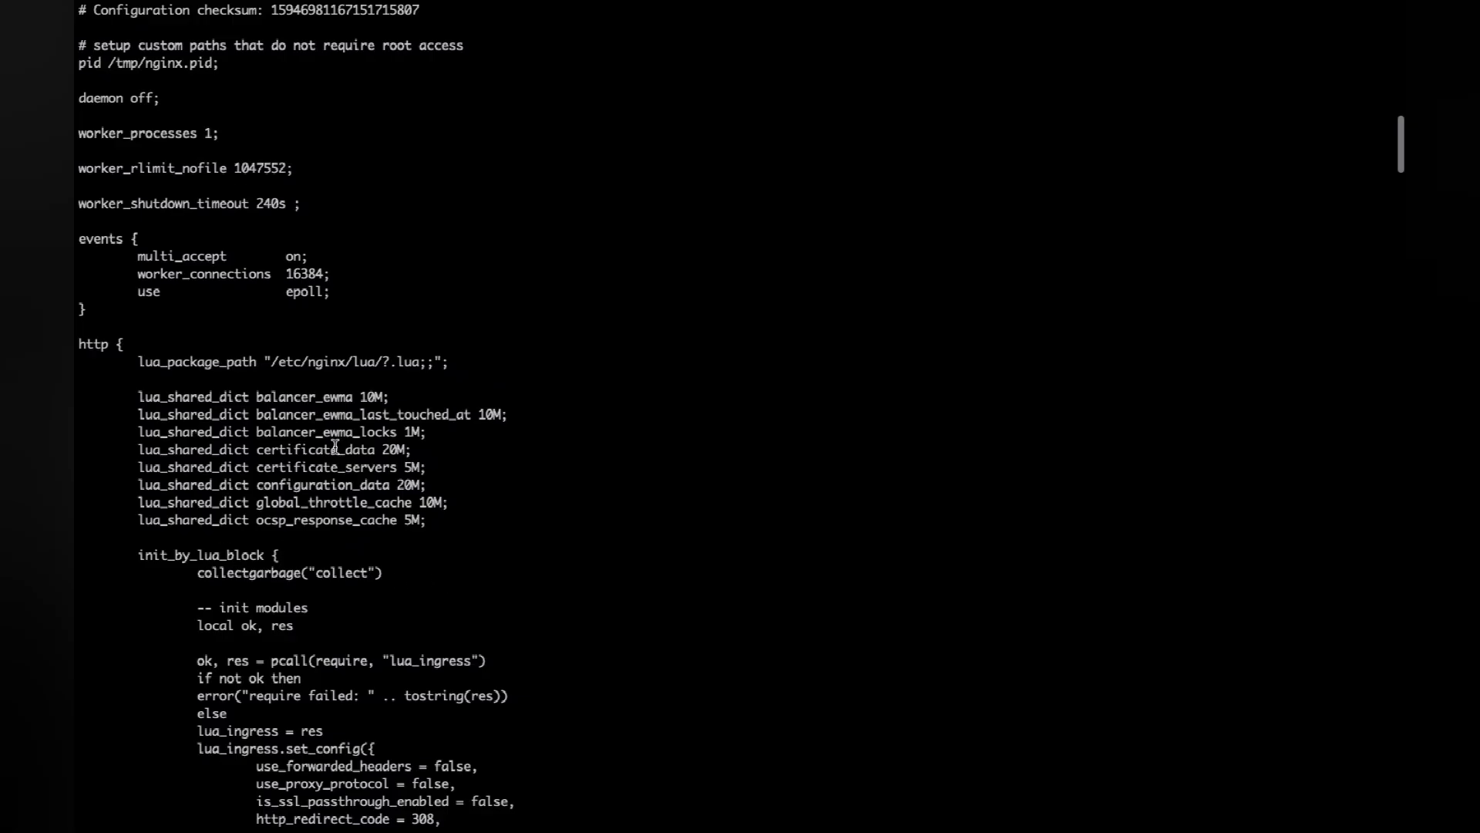
{"action": "scroll", "coordinate": [337, 450], "scroll_direction": "down", "scroll_amount": 10}
{"action": "scroll", "coordinate": [336, 451], "scroll_direction": "down", "scroll_amount": 15}
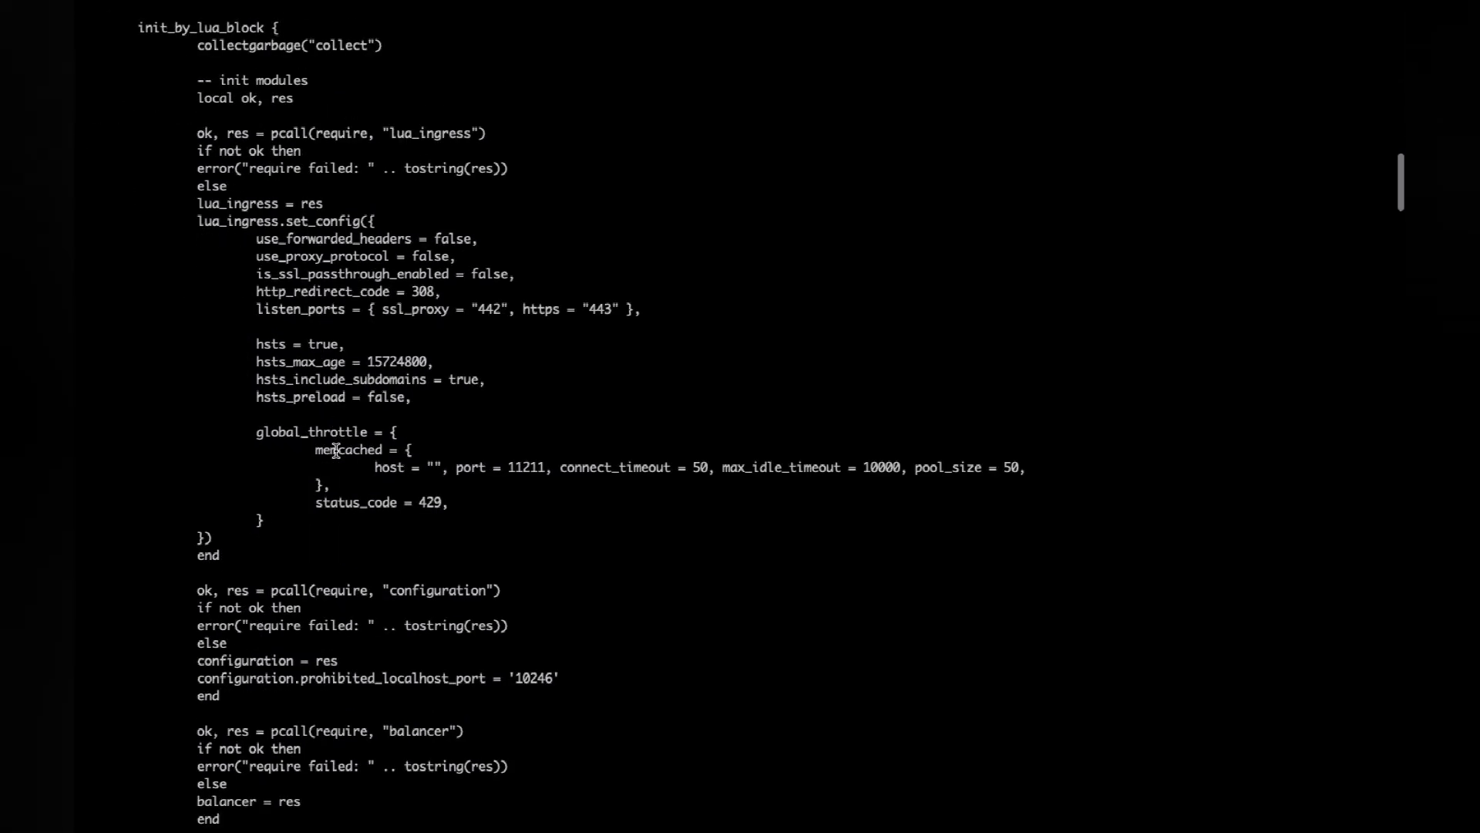
{"action": "scroll", "coordinate": [336, 450], "scroll_direction": "down", "scroll_amount": 8}
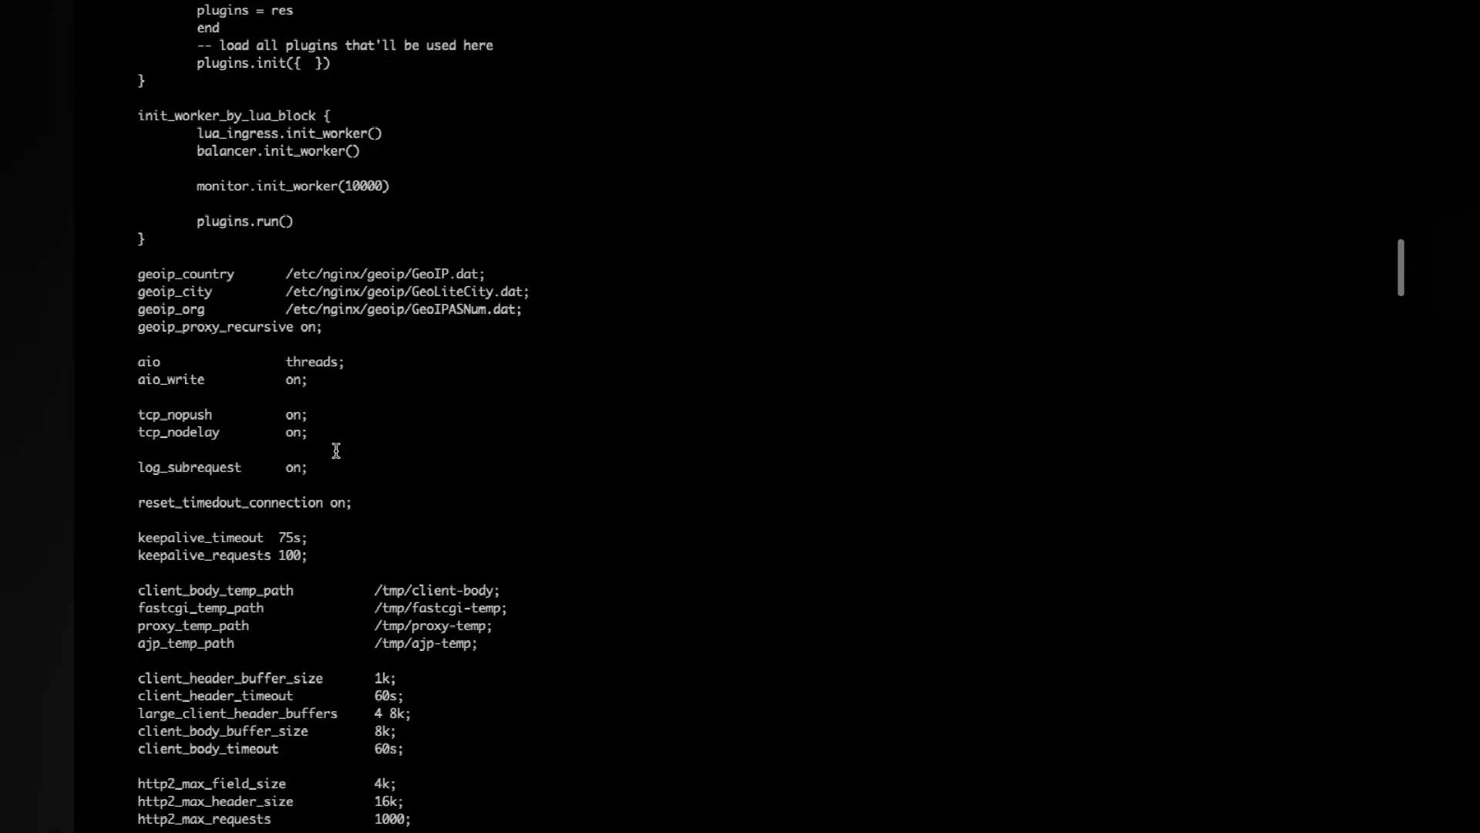
{"action": "scroll", "coordinate": [336, 450], "scroll_direction": "down", "scroll_amount": 19}
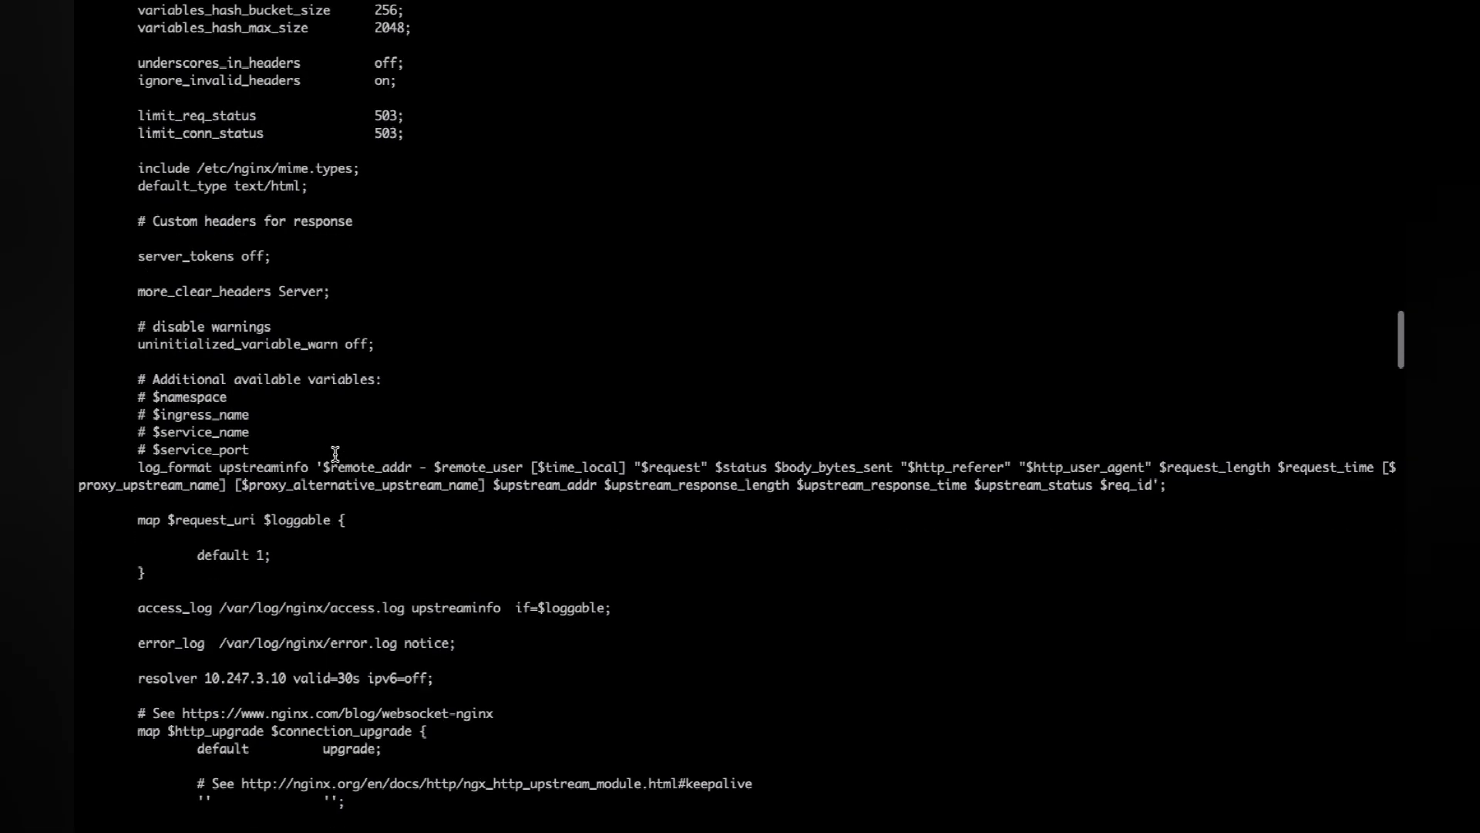
{"action": "scroll", "coordinate": [333, 452], "scroll_direction": "down", "scroll_amount": 8}
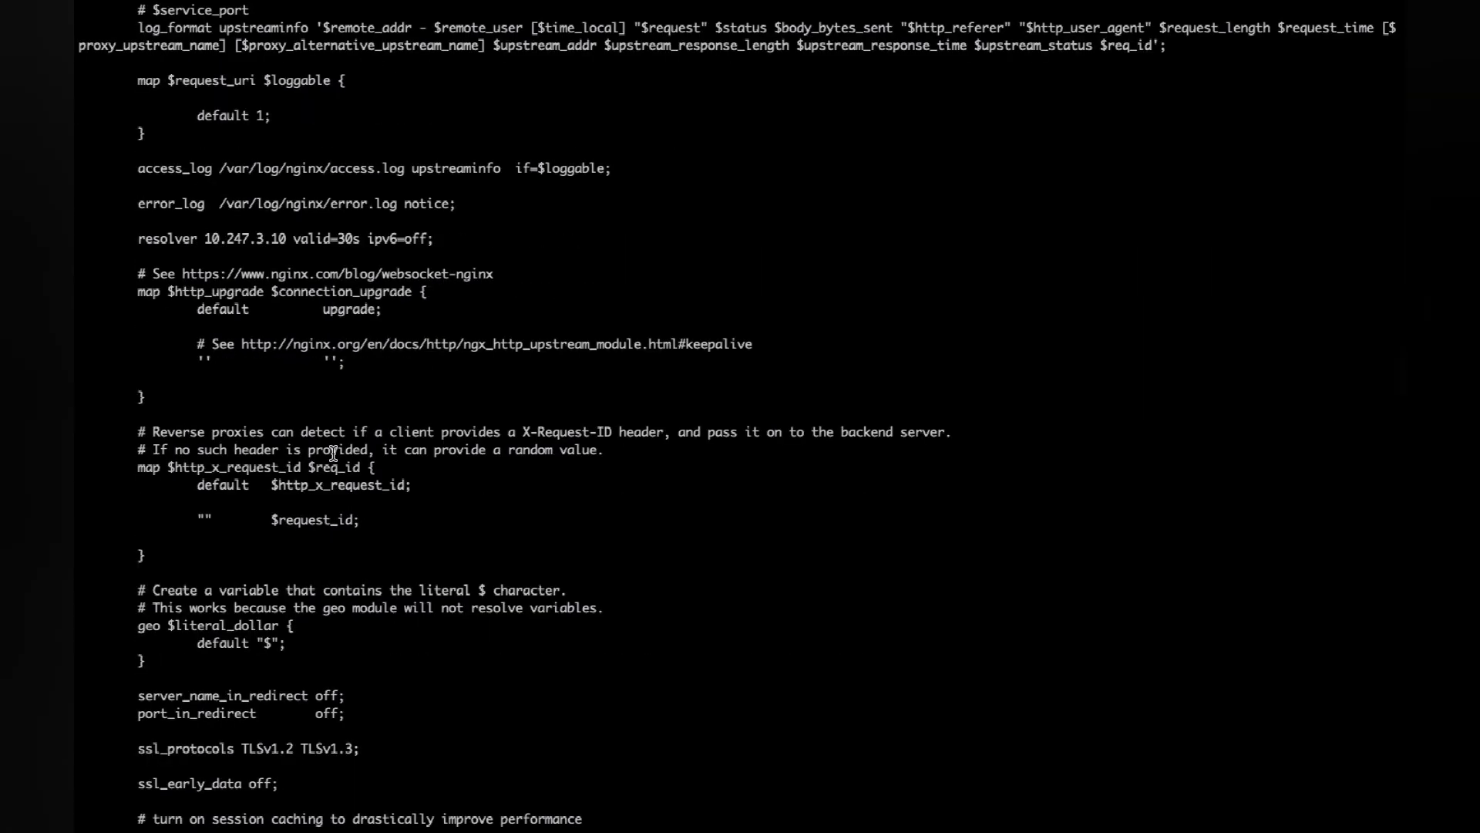
{"action": "scroll", "coordinate": [333, 452], "scroll_direction": "down", "scroll_amount": 16}
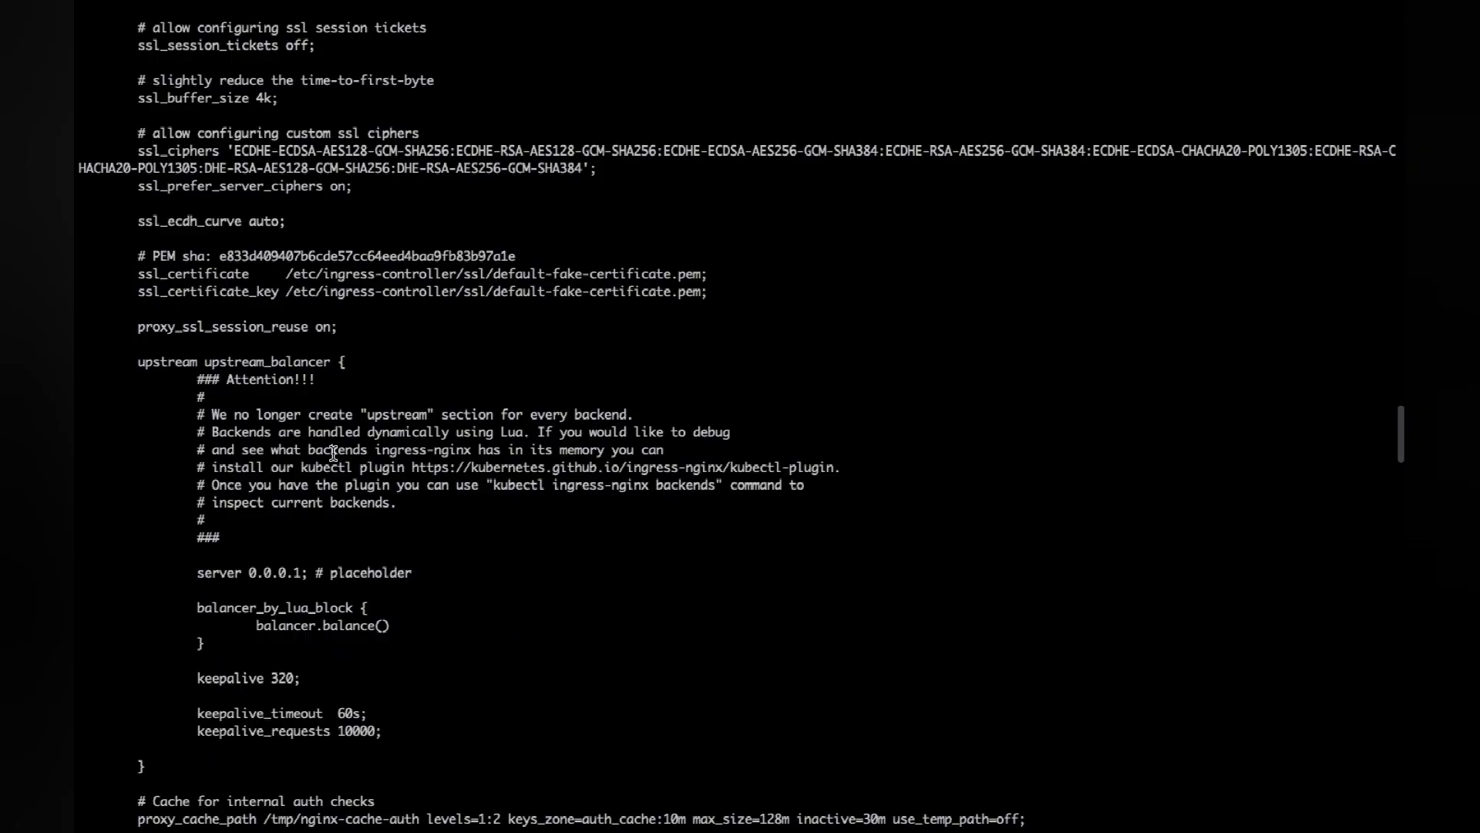
{"action": "scroll", "coordinate": [333, 453], "scroll_direction": "down", "scroll_amount": 8}
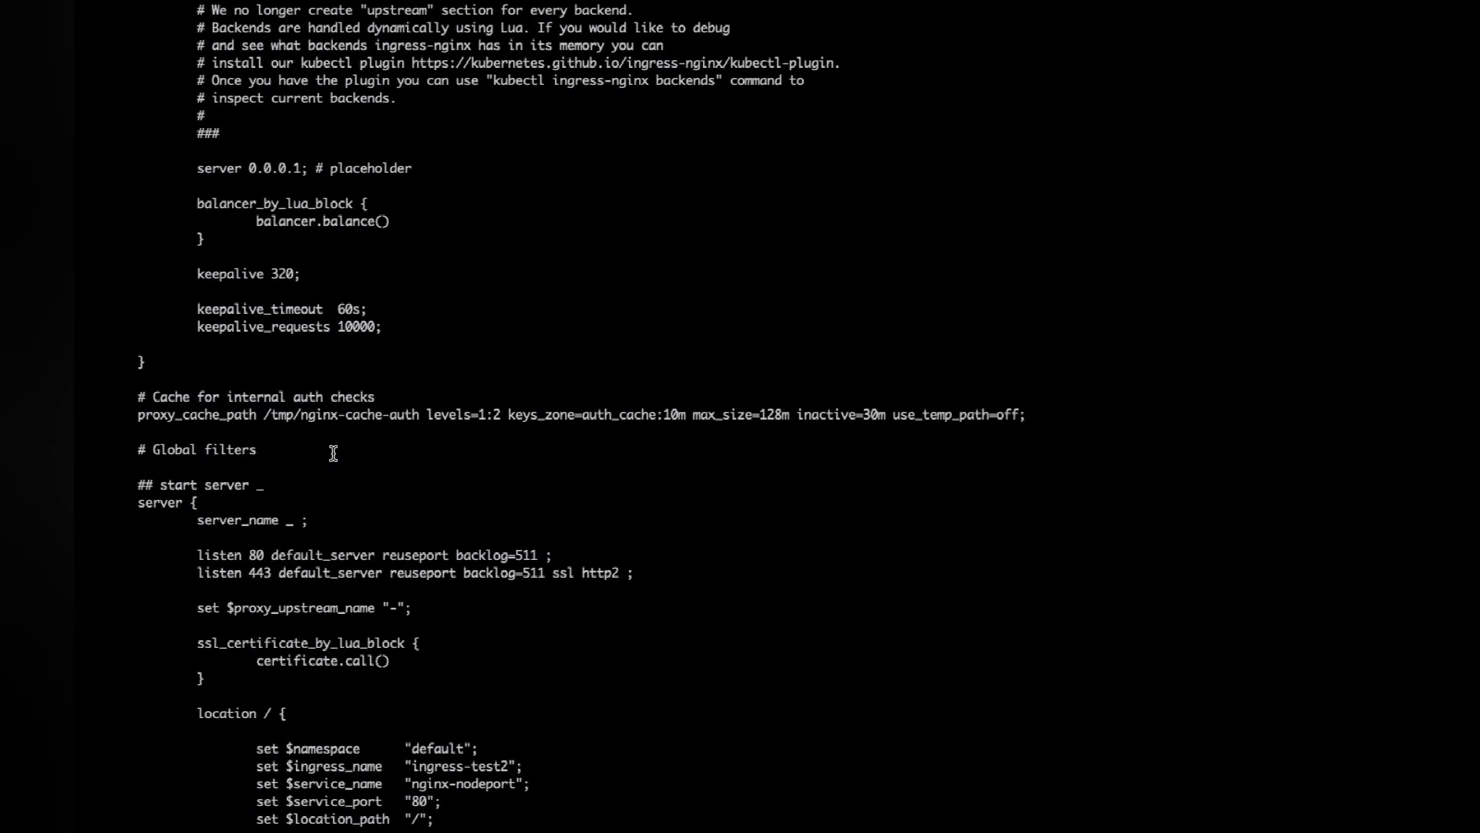
{"action": "scroll", "coordinate": [333, 453], "scroll_direction": "down", "scroll_amount": 2}
{"action": "scroll", "coordinate": [333, 453], "scroll_direction": "down", "scroll_amount": 2}
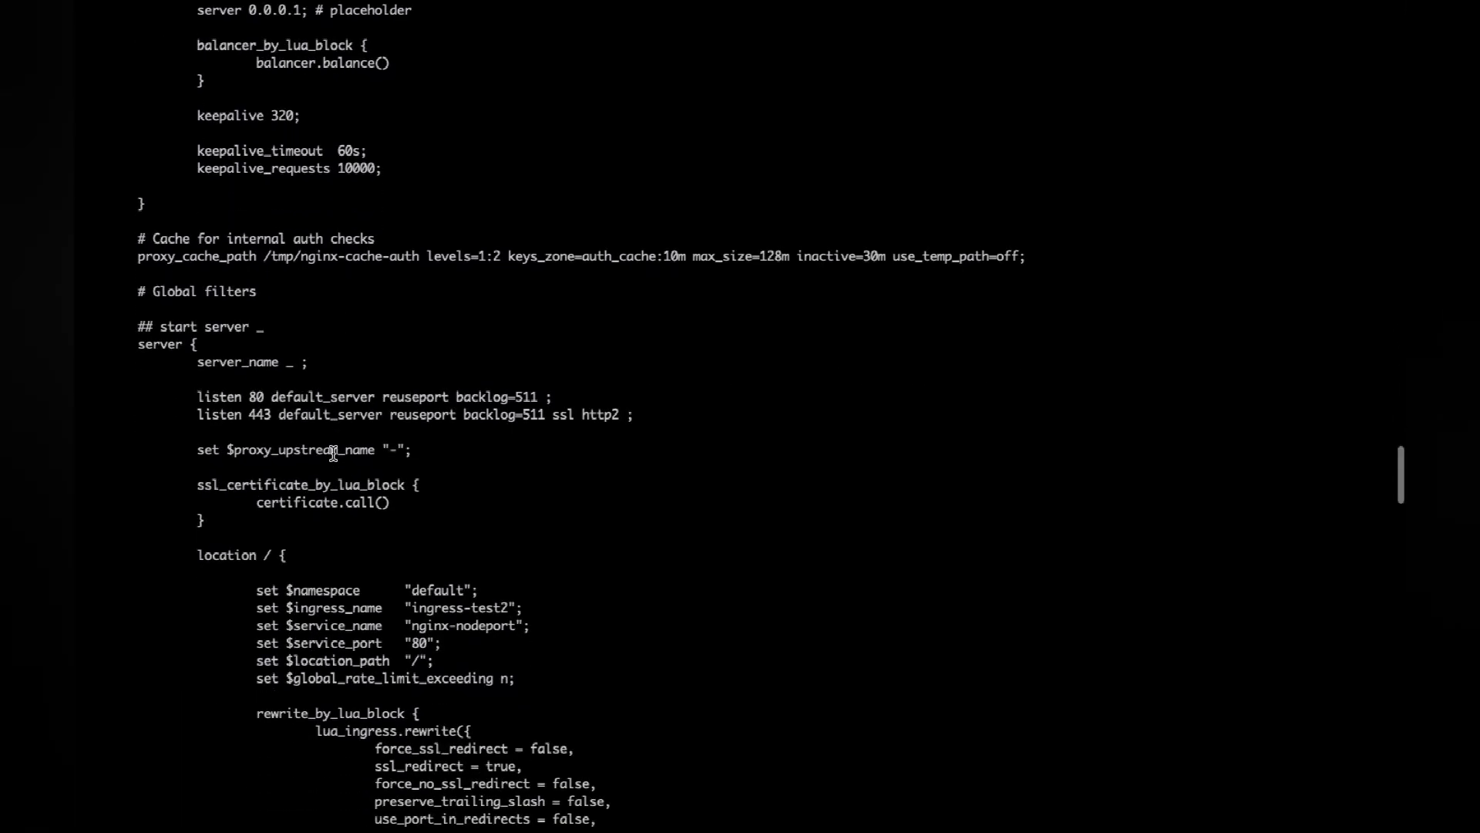
{"action": "scroll", "coordinate": [333, 452], "scroll_direction": "down", "scroll_amount": 3}
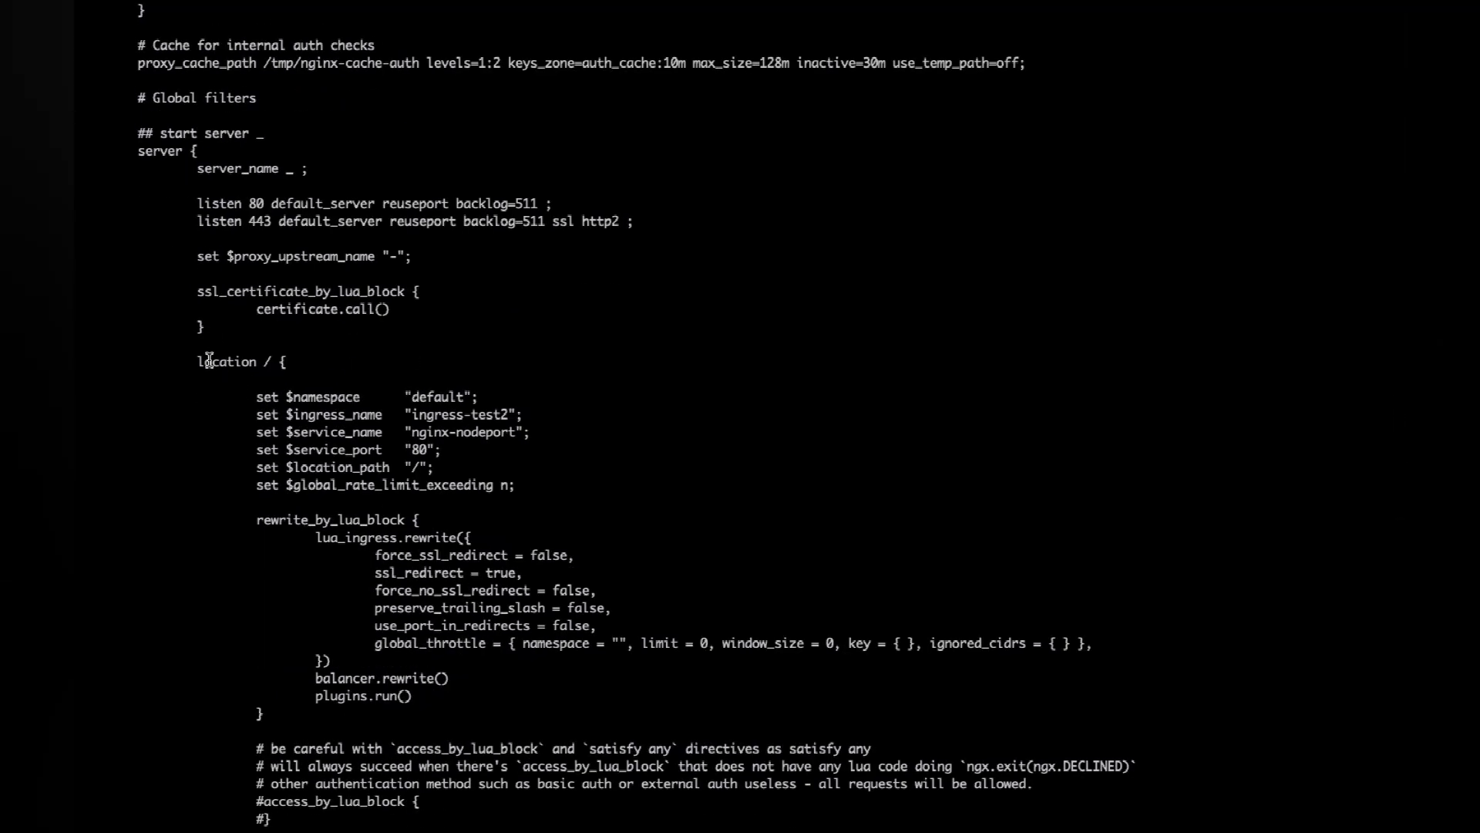
Examine the ingress name, service name and service port set in the default server's location / block
{"action": "left_click_drag", "start_coordinate": [193, 361], "coordinate": [271, 362]}
{"action": "left_click", "coordinate": [271, 361]}
{"action": "double_click", "coordinate": [268, 362]}
{"action": "left_click_drag", "start_coordinate": [262, 405], "coordinate": [522, 486]}
{"action": "left_click", "coordinate": [522, 486]}
{"action": "double_click", "coordinate": [445, 433]}
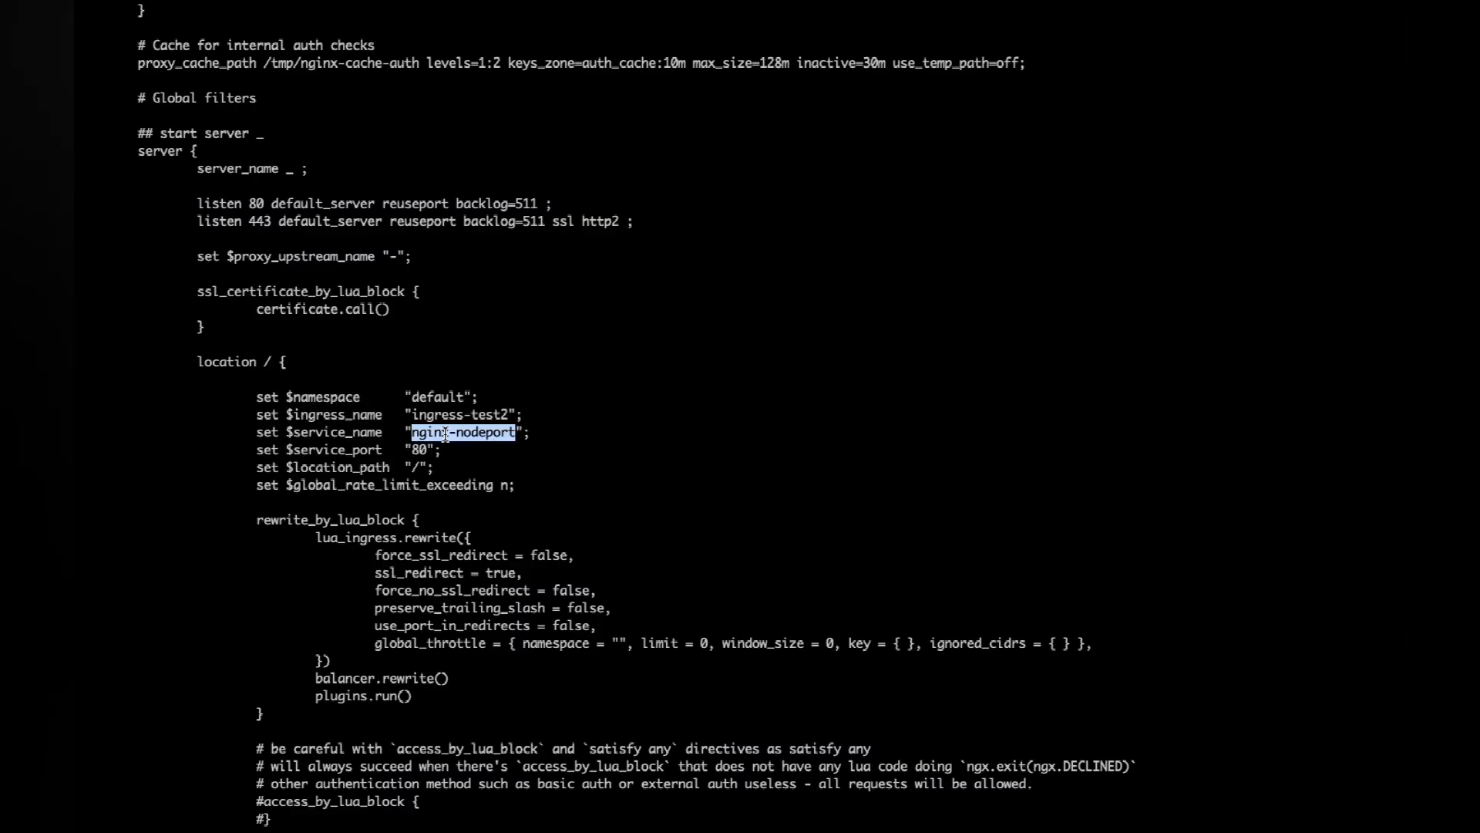
{"action": "double_click", "coordinate": [422, 415]}
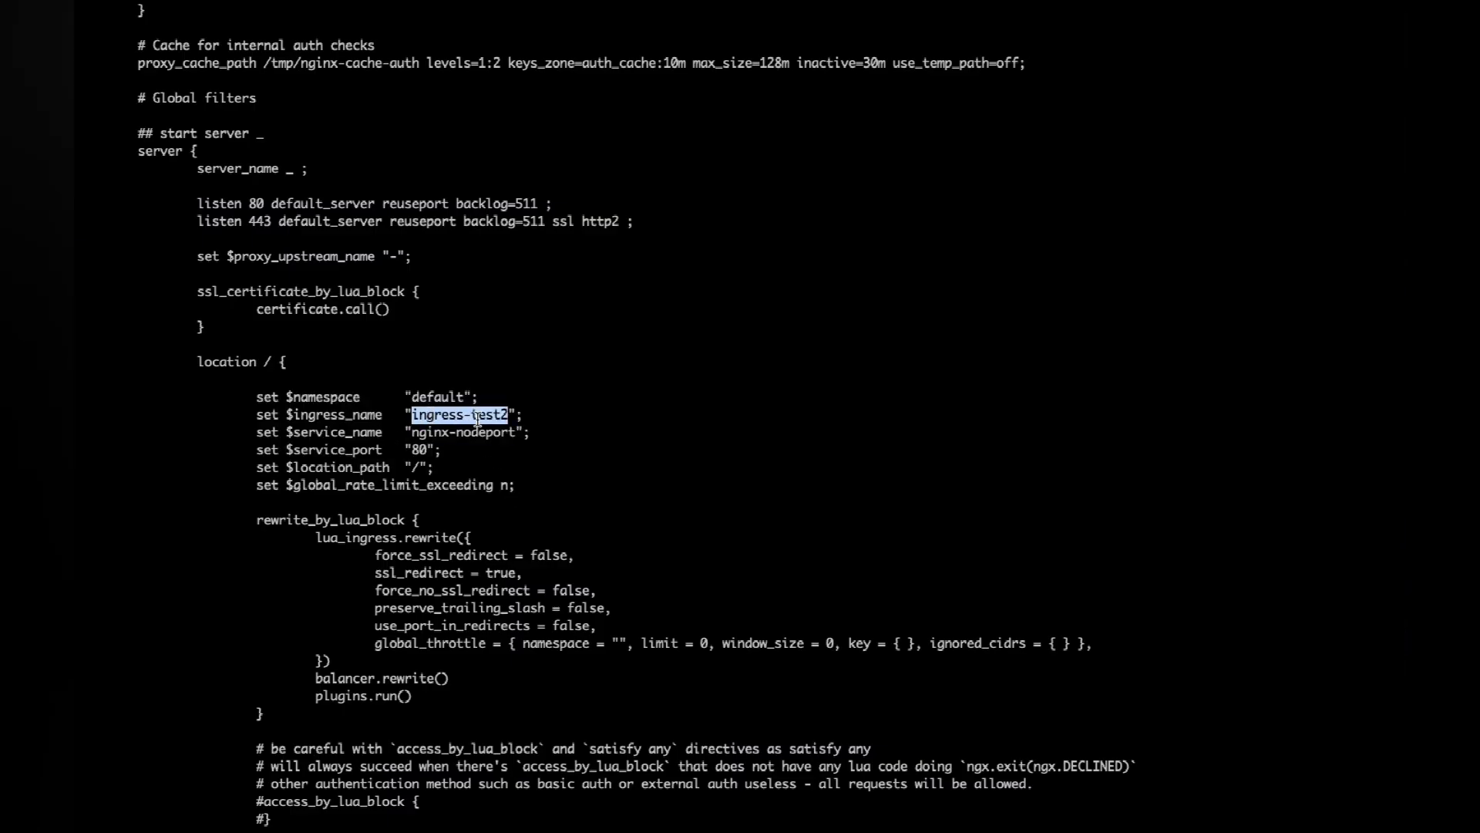
{"action": "double_click", "coordinate": [425, 433]}
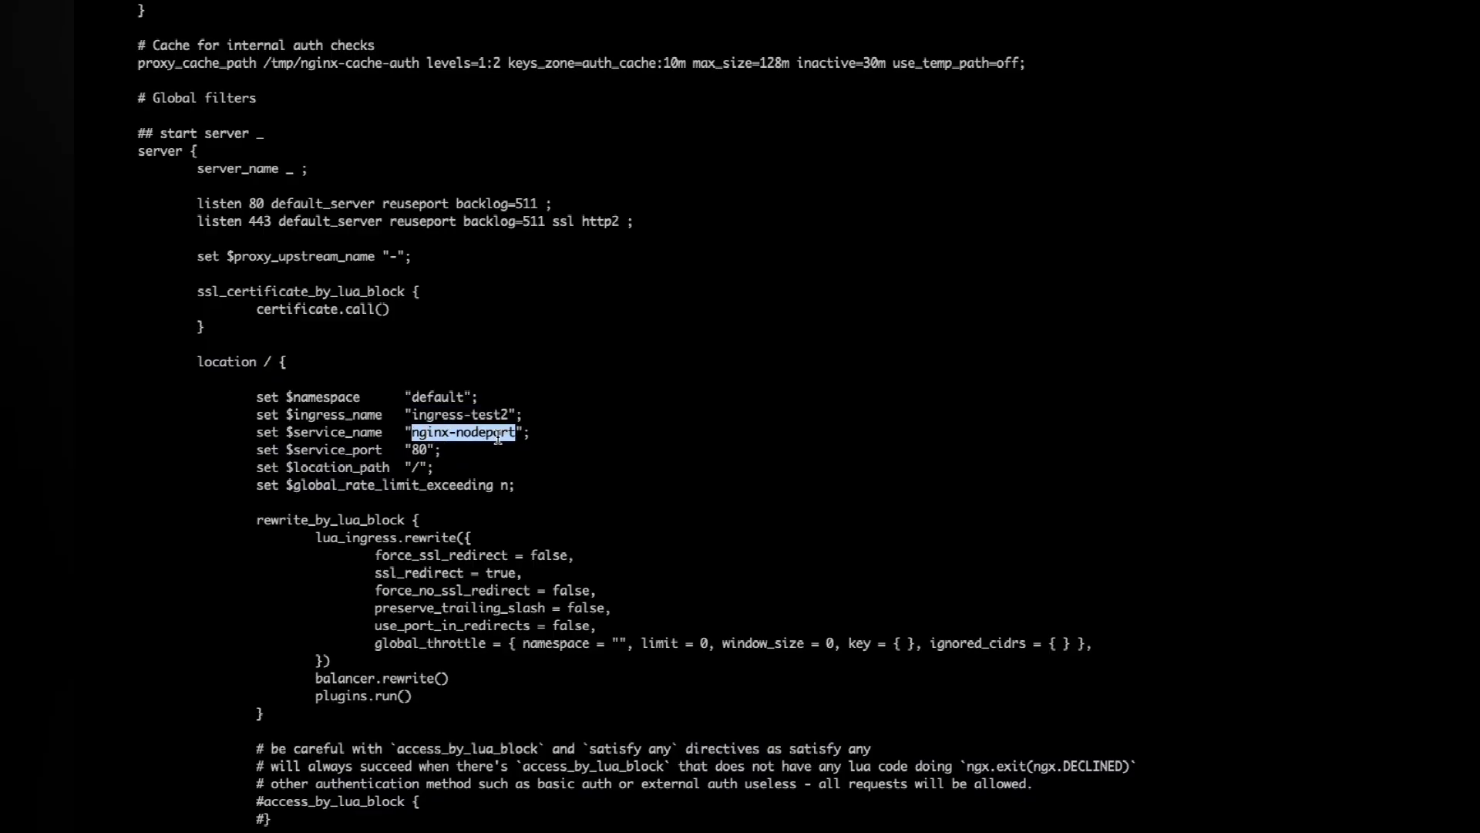
{"action": "left_click", "coordinate": [448, 440]}
{"action": "double_click", "coordinate": [428, 448]}
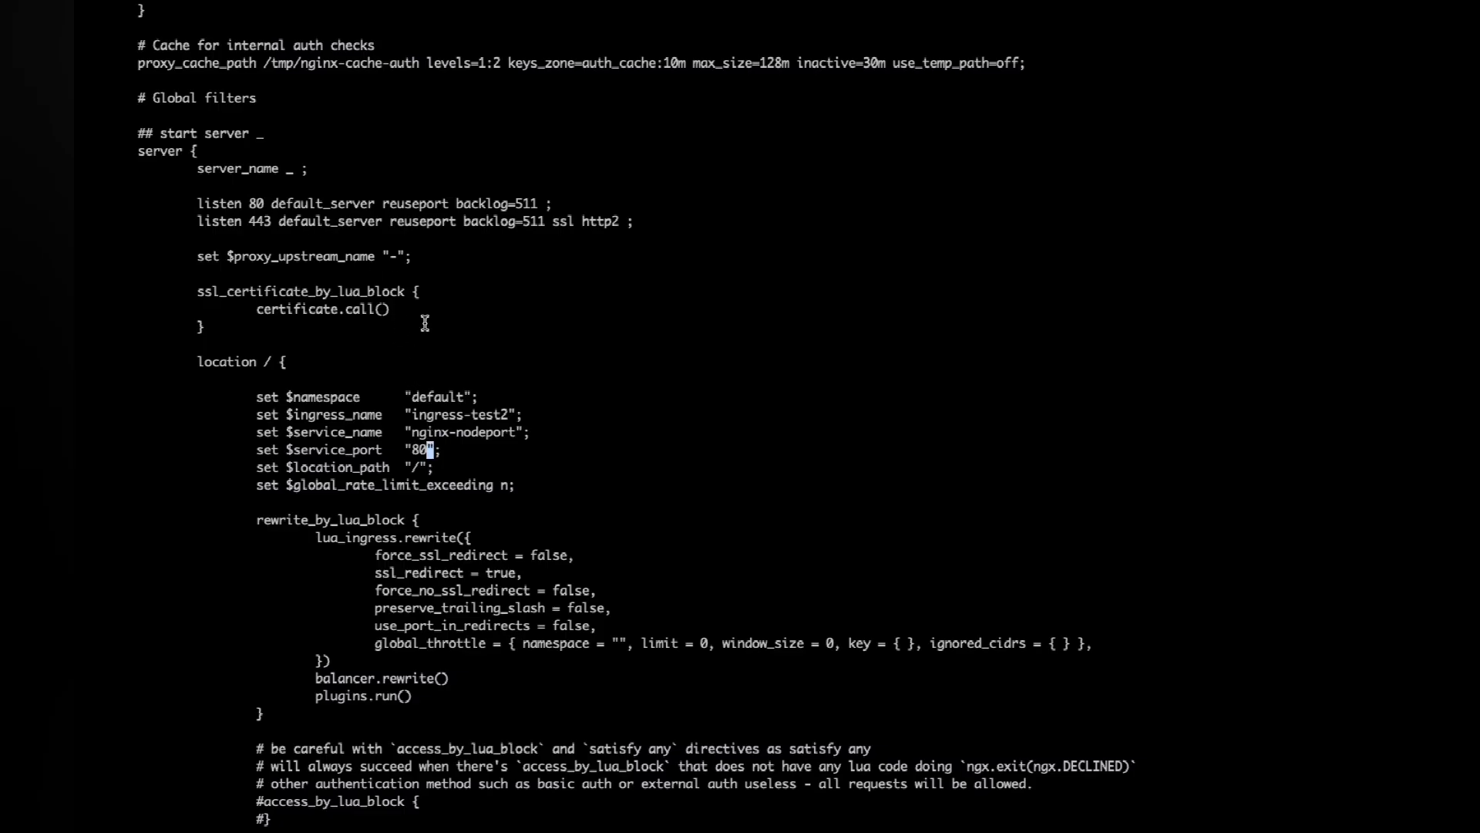
{"action": "double_click", "coordinate": [269, 361]}
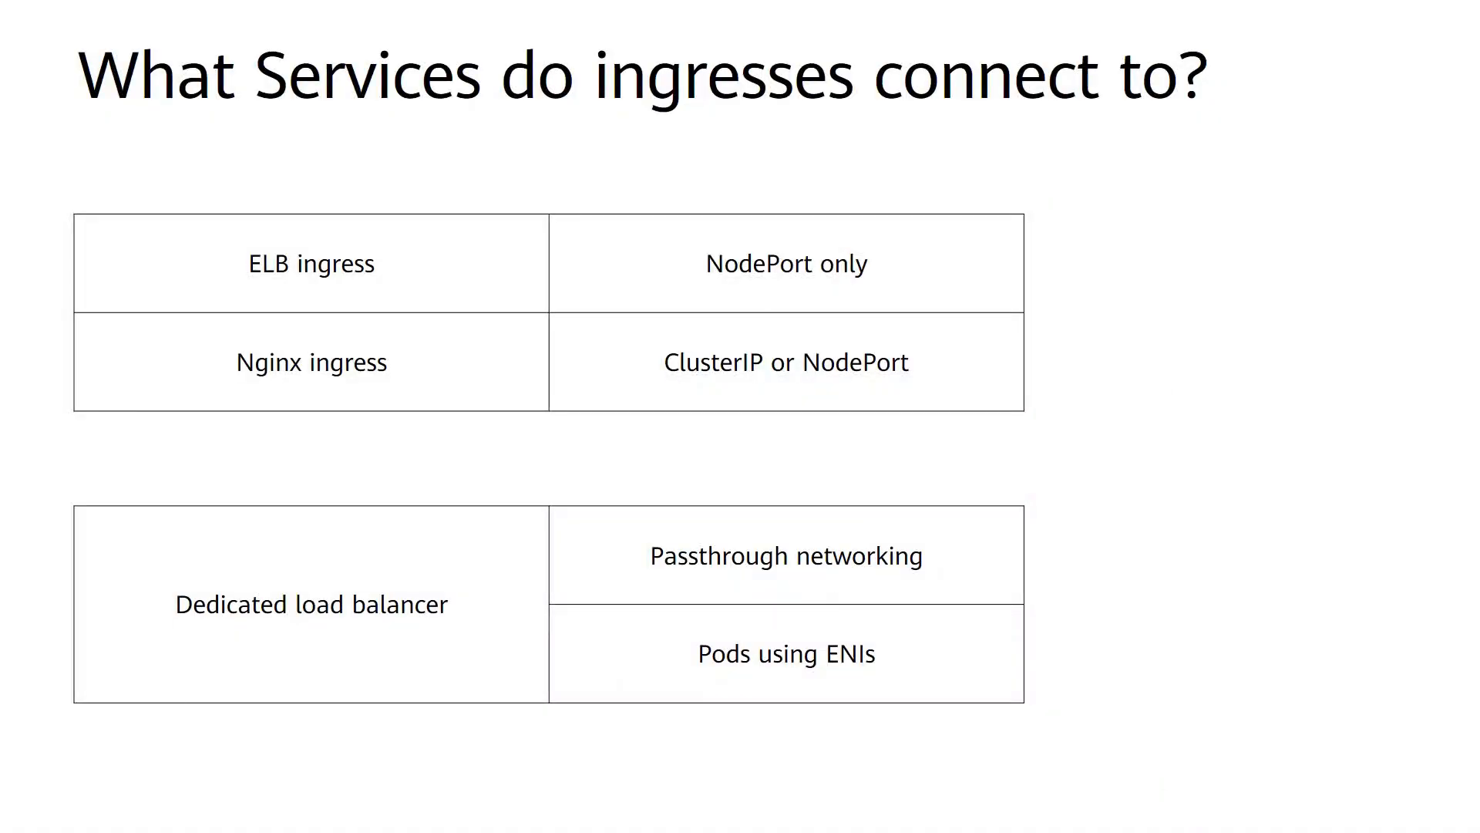